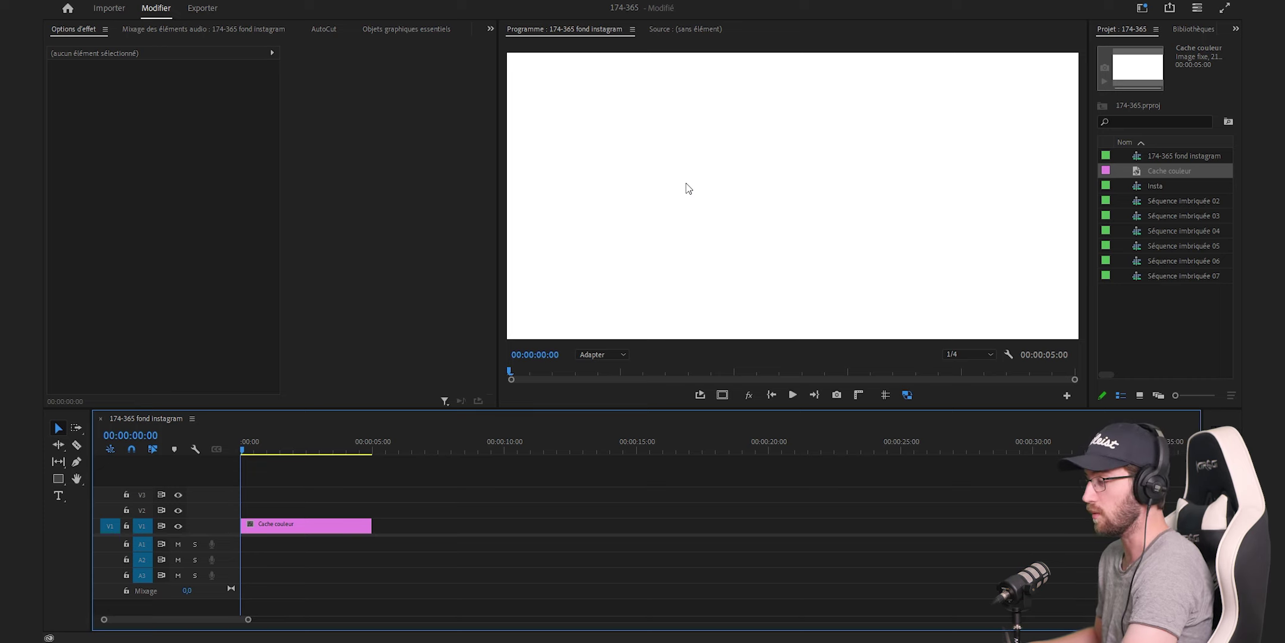
Step: Apply the Dégradé 4 couleurs effect to the Cache couleur matte
key(shift+7)
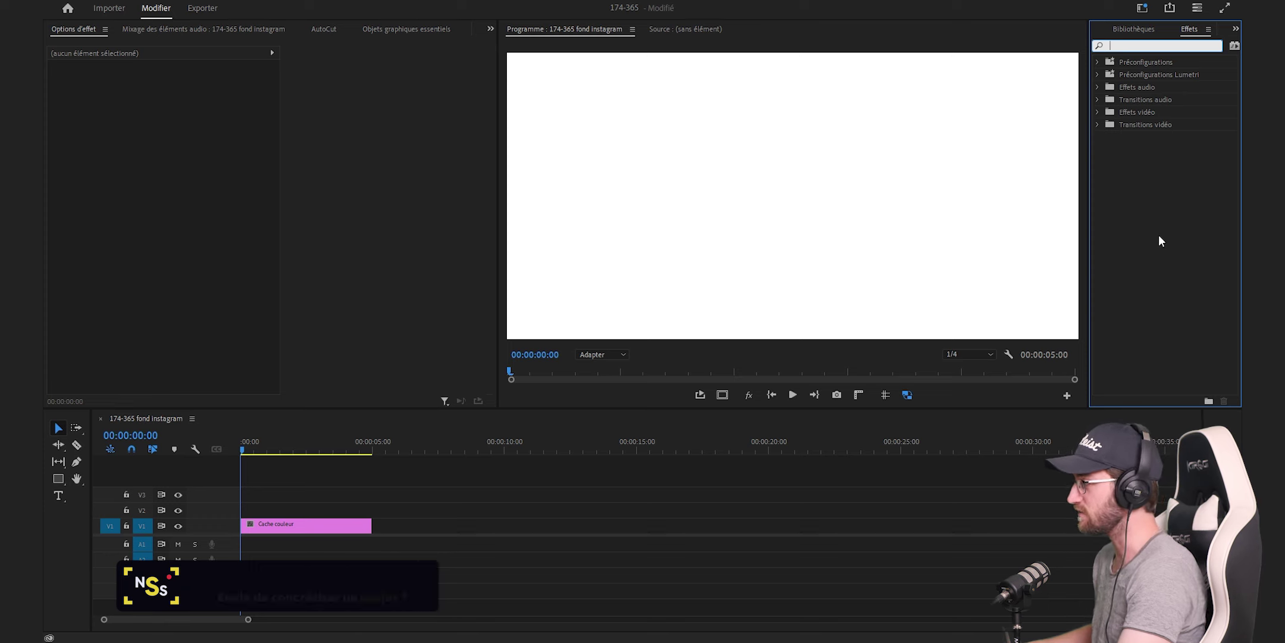
text(dégrad)
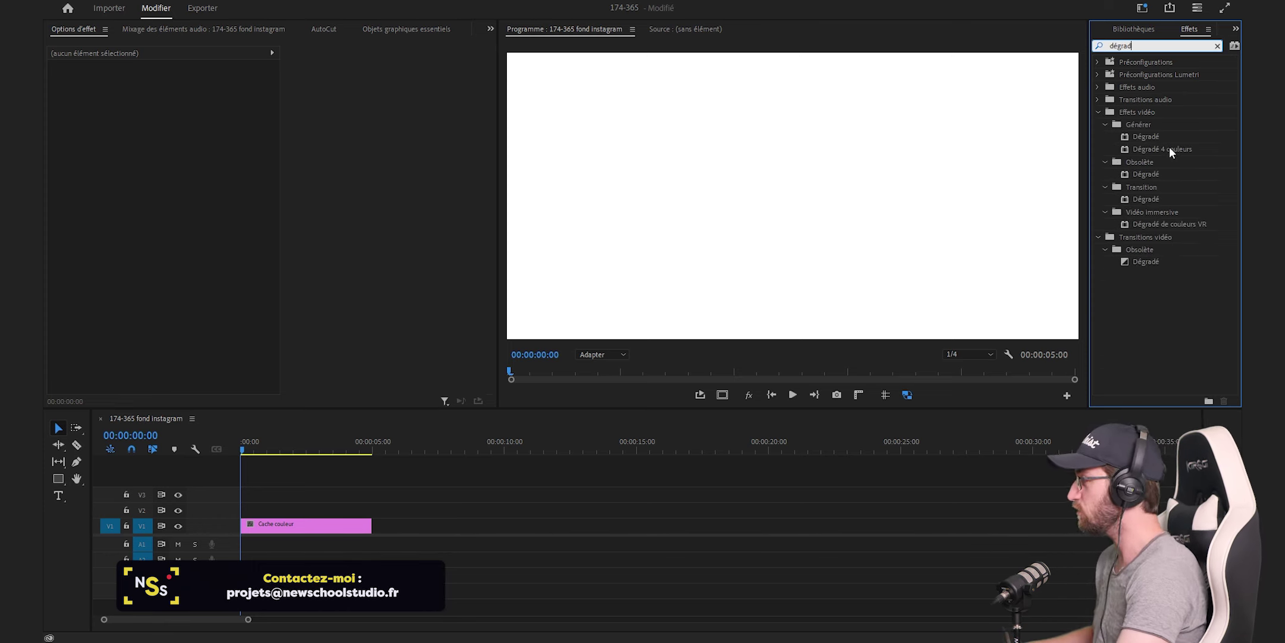
drag(1163, 148, 342, 528)
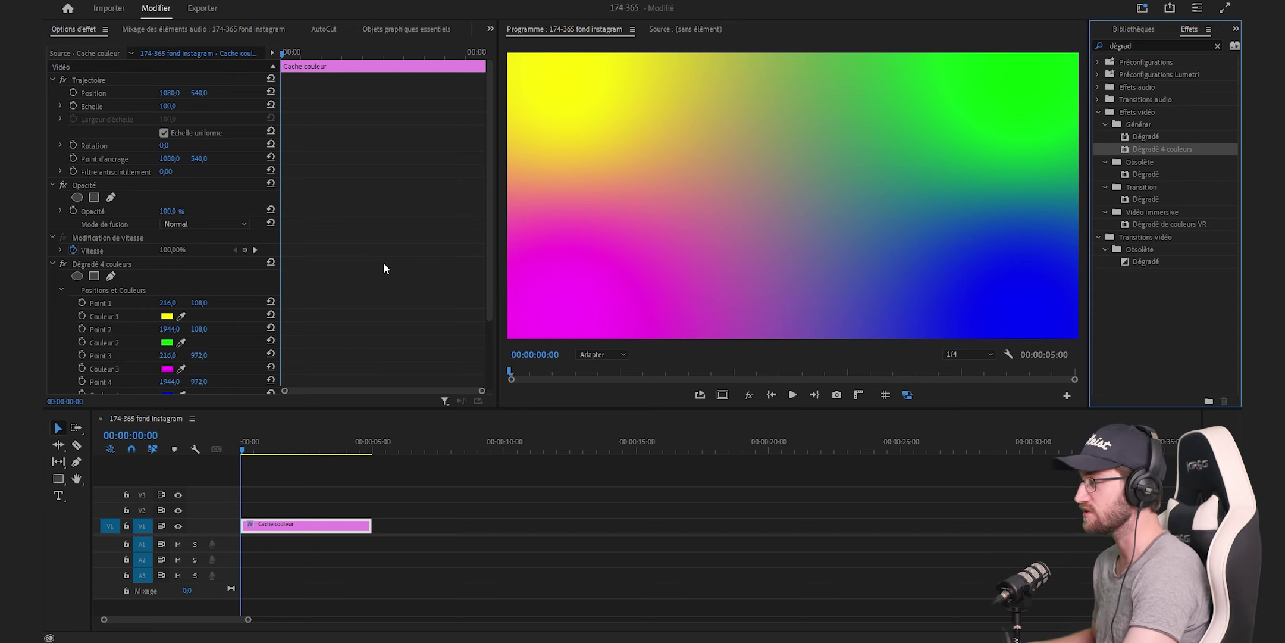
scroll(369, 284, down, 3)
Step: Set gradient Couleur 1 to light sky blue and Couleur 2 to light violet
click(167, 241)
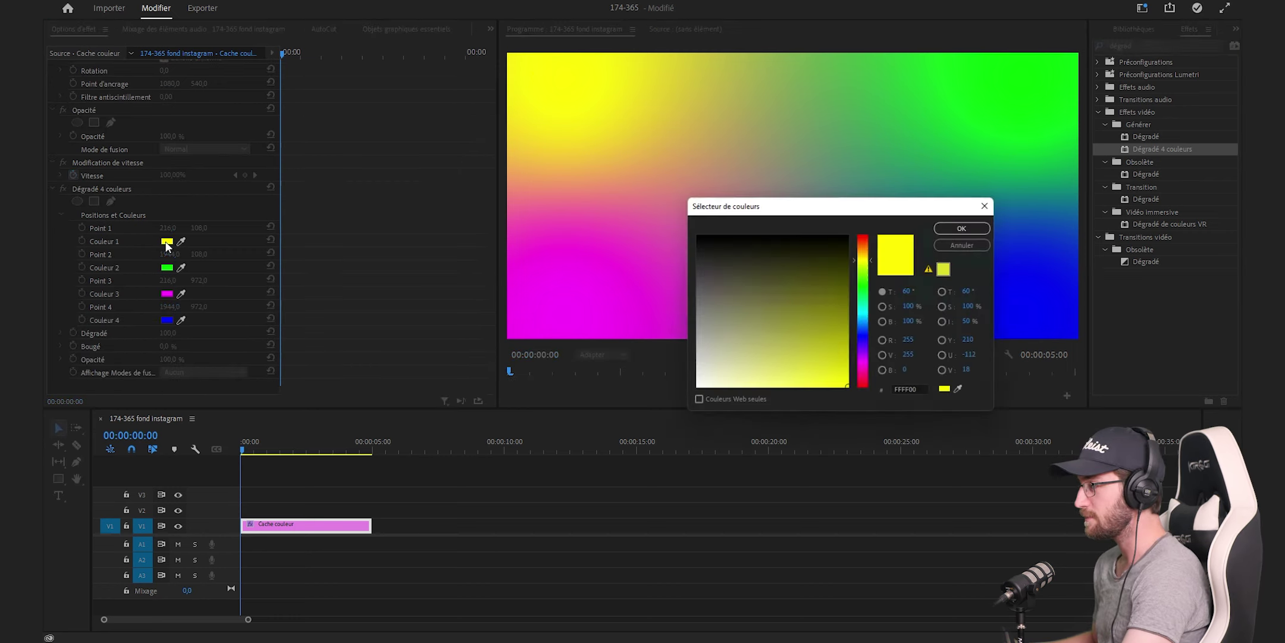
click(865, 324)
drag(818, 318, 807, 410)
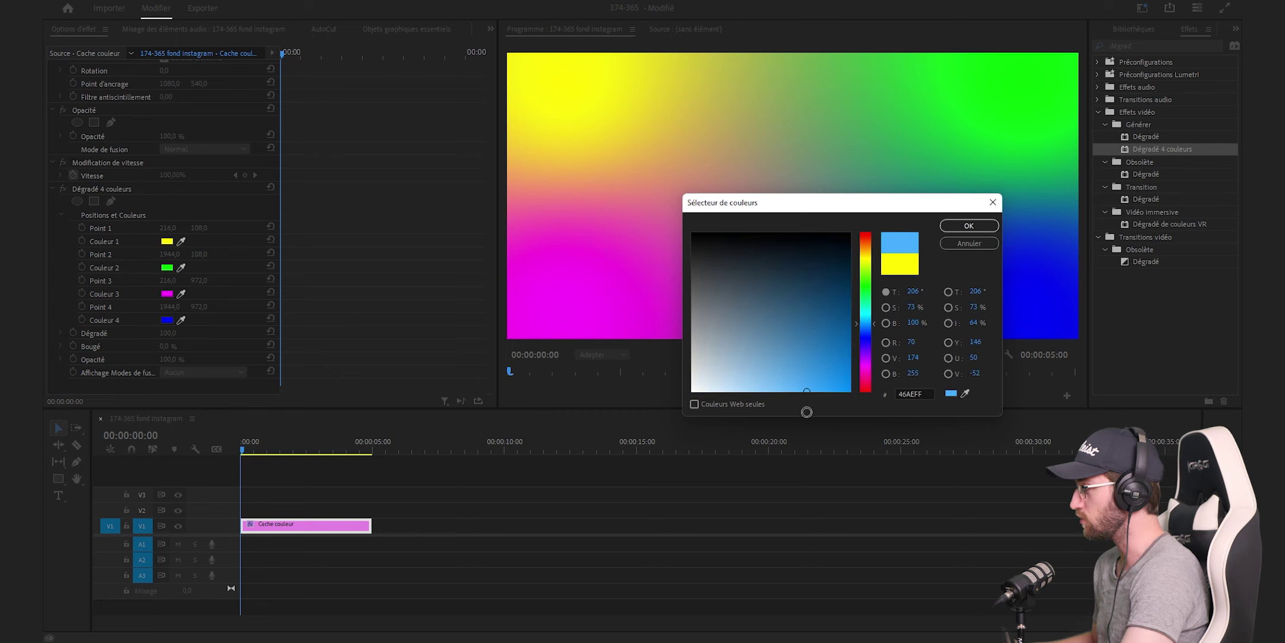
click(969, 226)
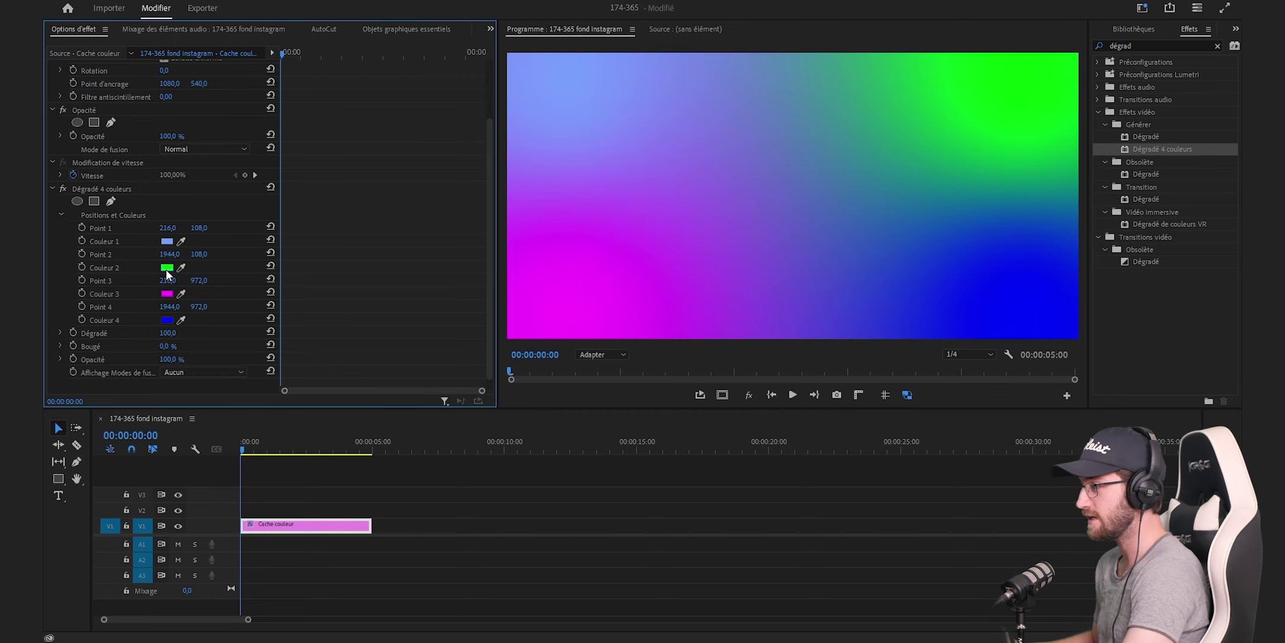
click(167, 267)
click(865, 357)
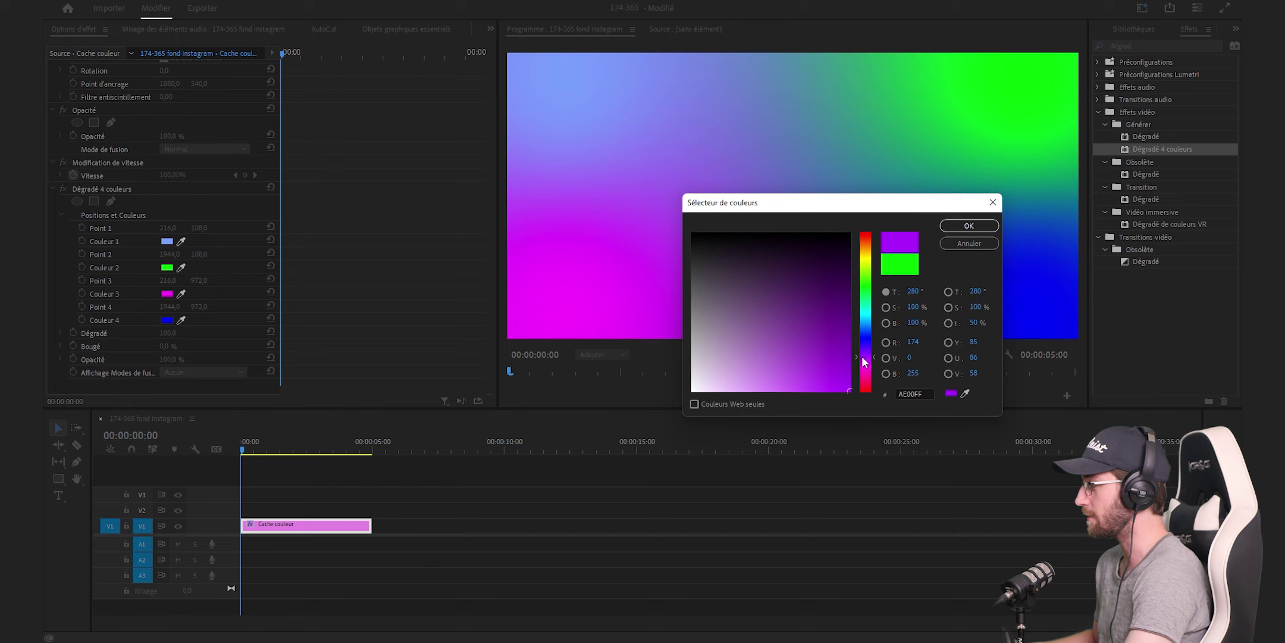
click(969, 225)
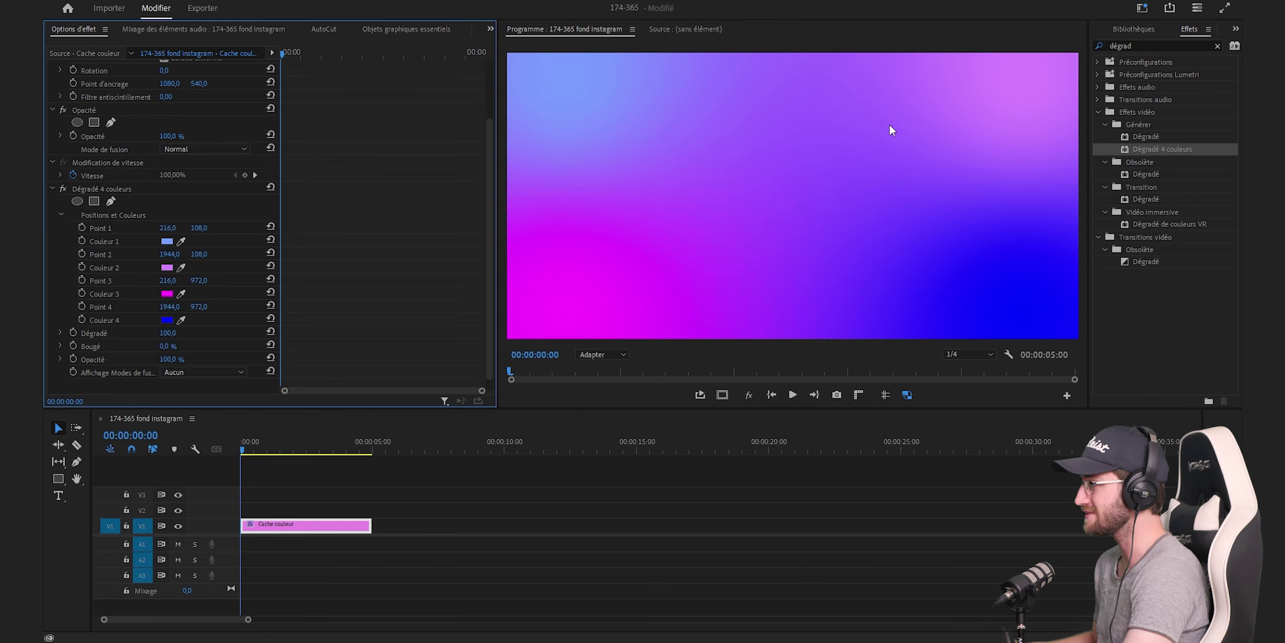
Step: Sample Couleur 3 from Couleur 2's violet and Couleur 4 from Couleur 1's light blue
click(181, 293)
click(168, 267)
click(181, 319)
click(167, 241)
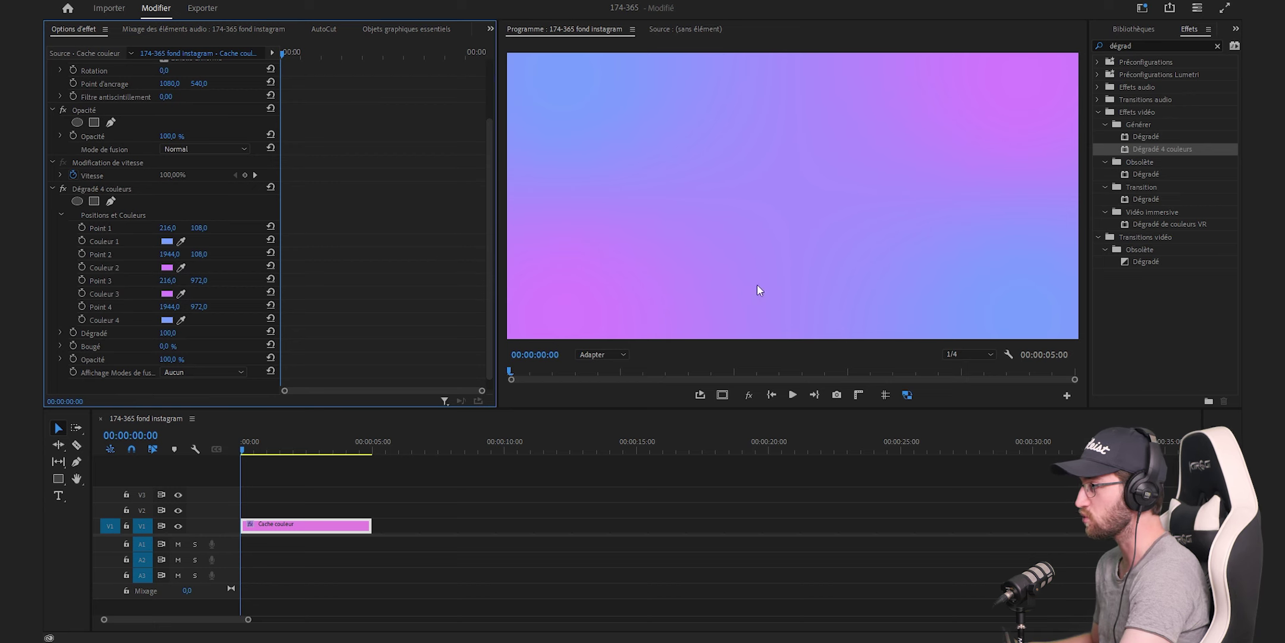
Step: Place a new colour matte above the gradient and apply the Cercle effect to it
click(589, 521)
key(shift+1)
mouse_move(1126, 171)
mouse_down()
mouse_move(311, 528)
mouse_move(258, 540)
mouse_up()
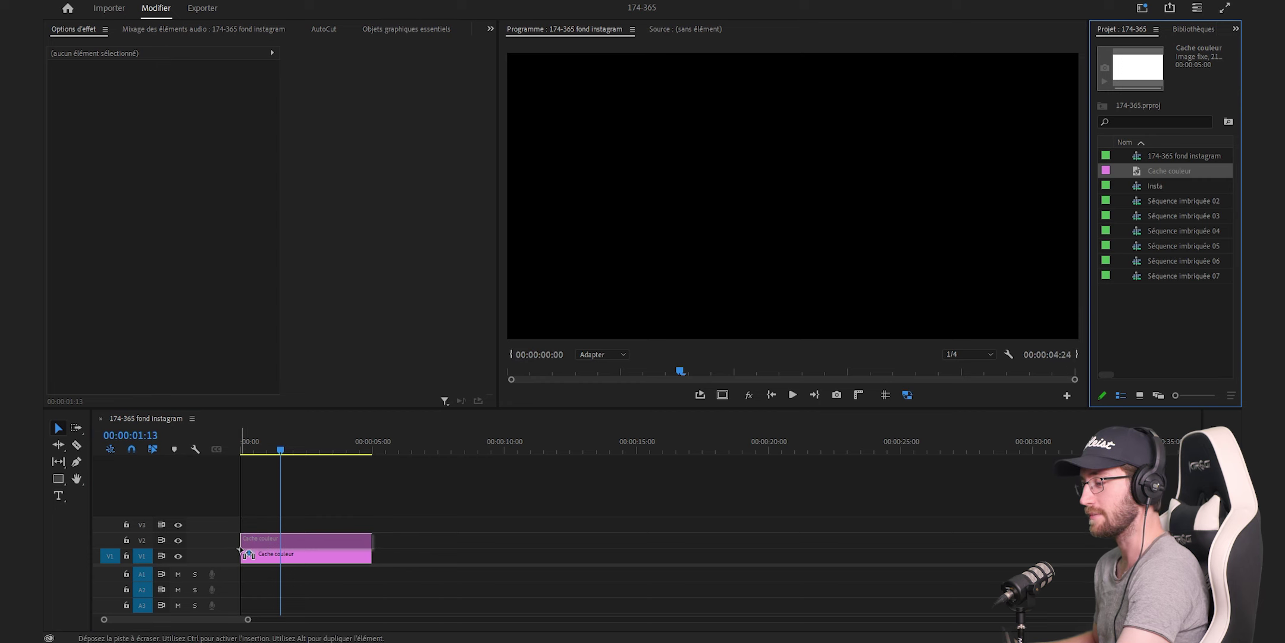
key(shift+7)
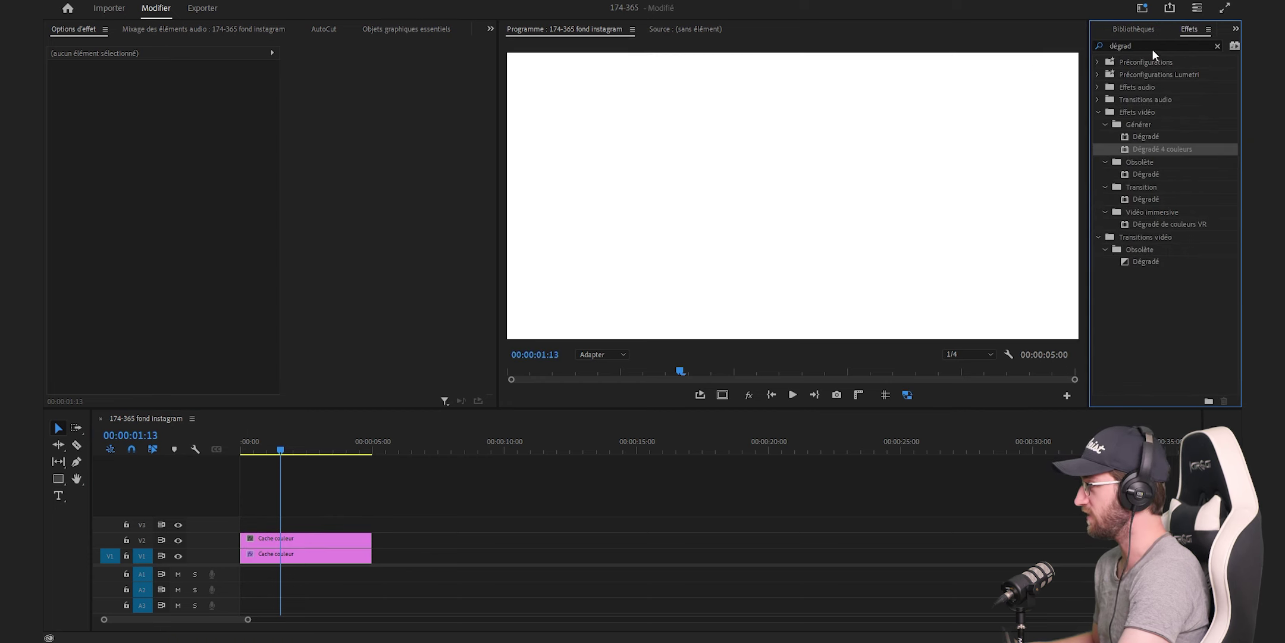
double_click(1152, 49)
text(cercl)
drag(1142, 136, 344, 543)
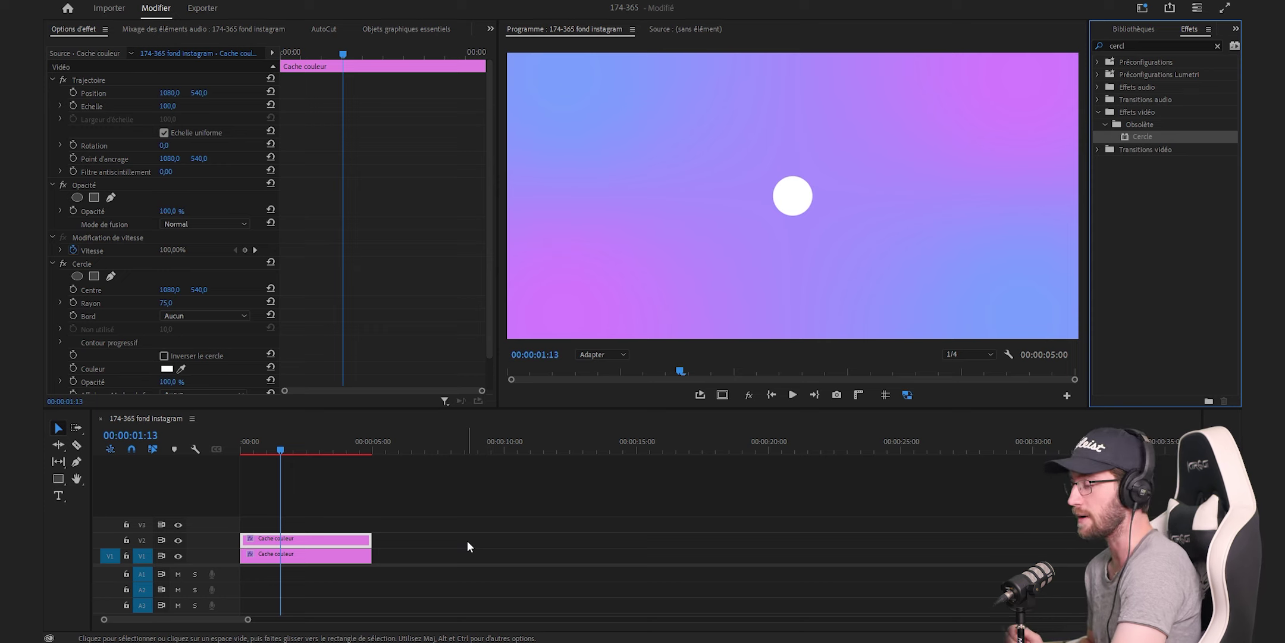
Step: Give the circle radius 200 and pale yellow FFF8CC, then duplicate the clip onto V3
click(167, 303)
text(200)
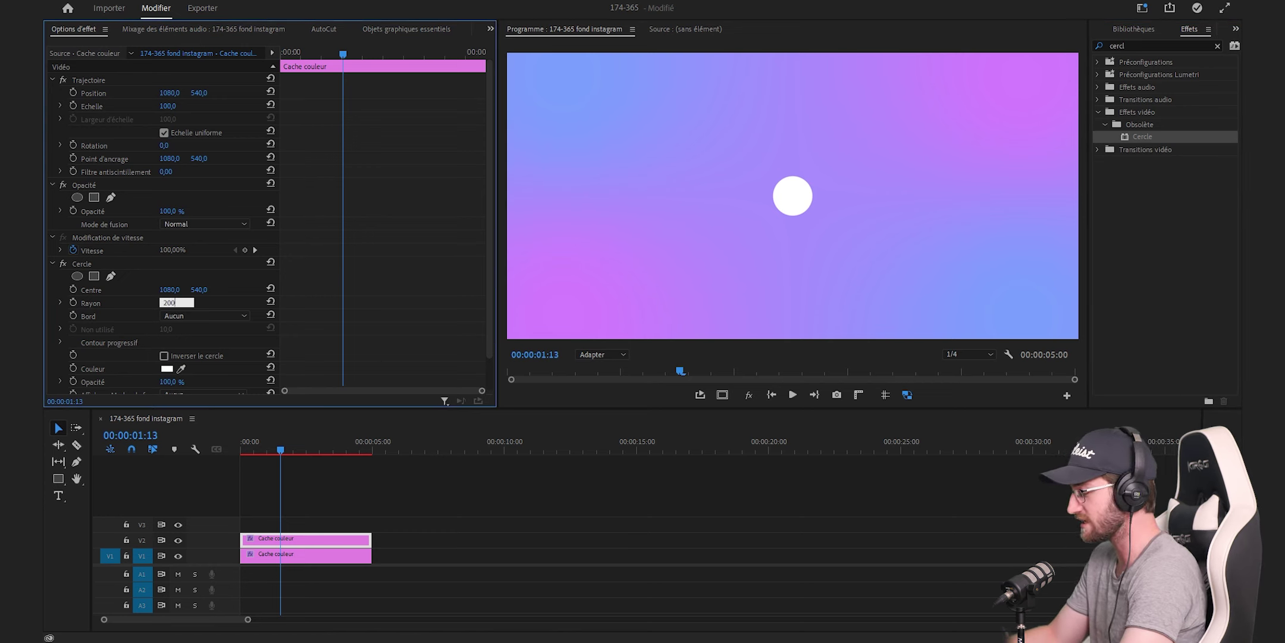
key(Return)
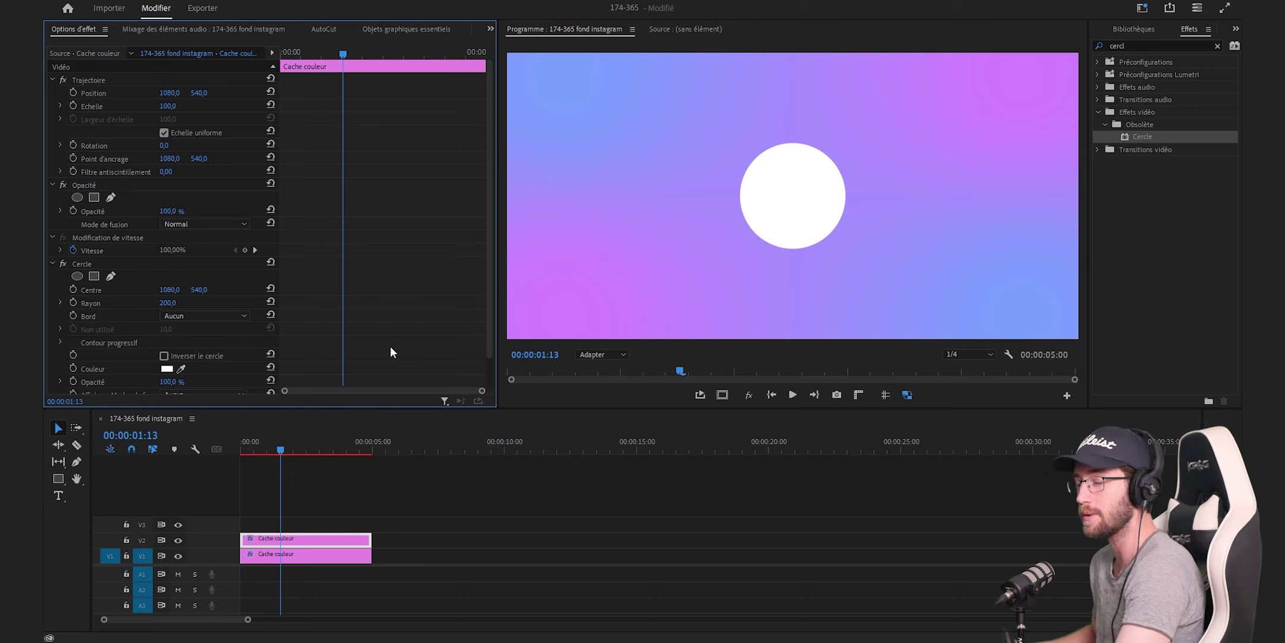
click(166, 369)
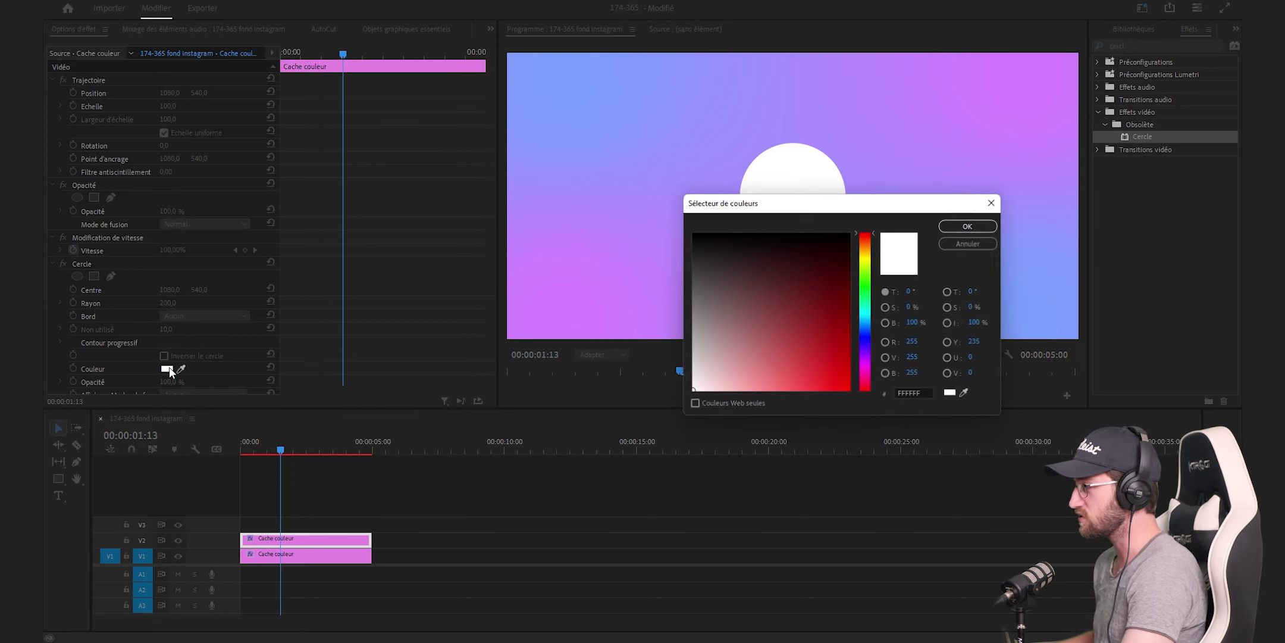
click(869, 255)
drag(723, 387, 723, 409)
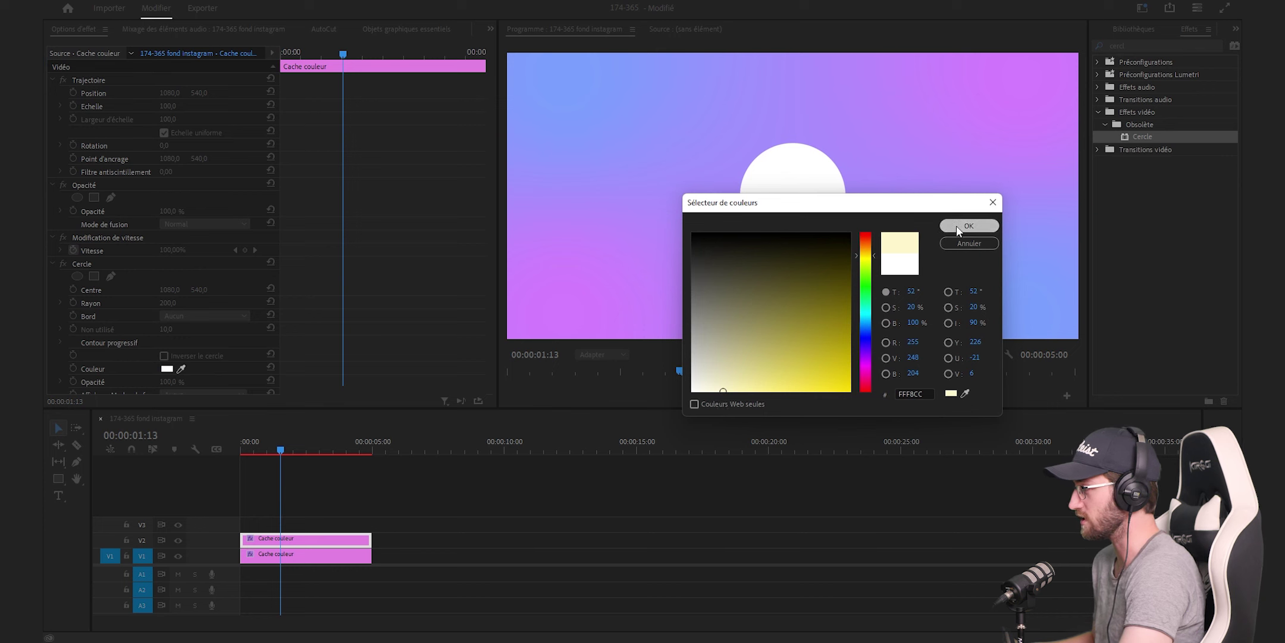
click(956, 226)
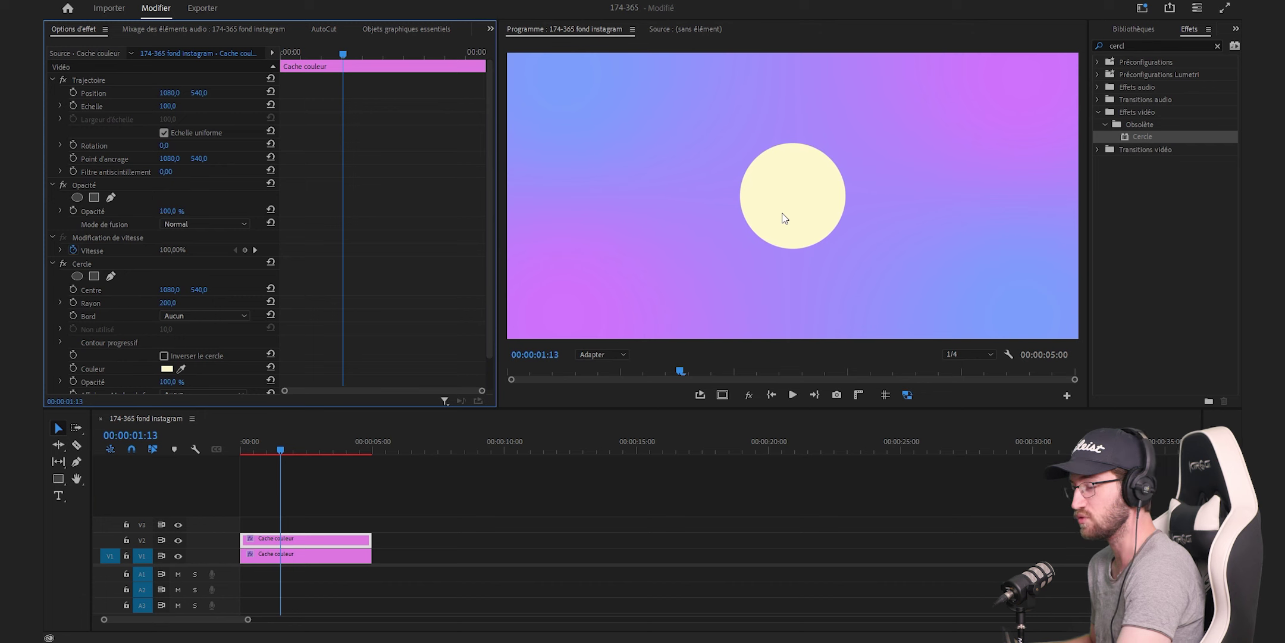
drag(333, 539, 339, 525)
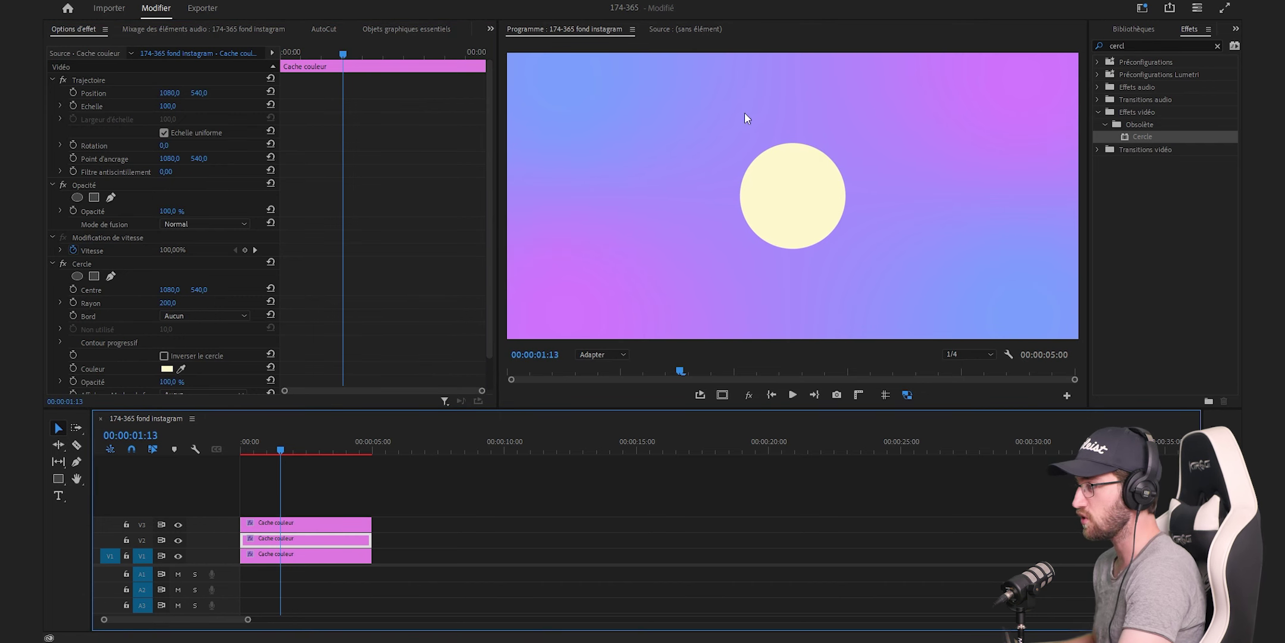
Step: Make the V2 circle copy black with radius 205, then select both circle clips
scroll(167, 336, down, 2)
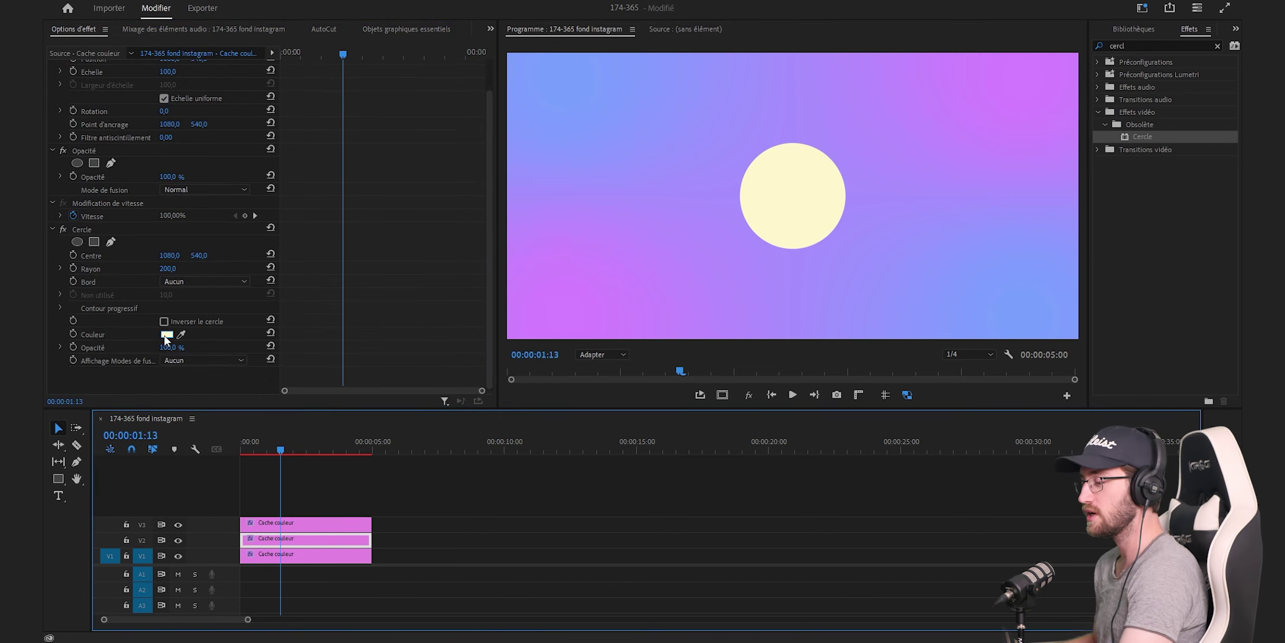
double_click(730, 234)
click(969, 225)
click(170, 269)
text(205)
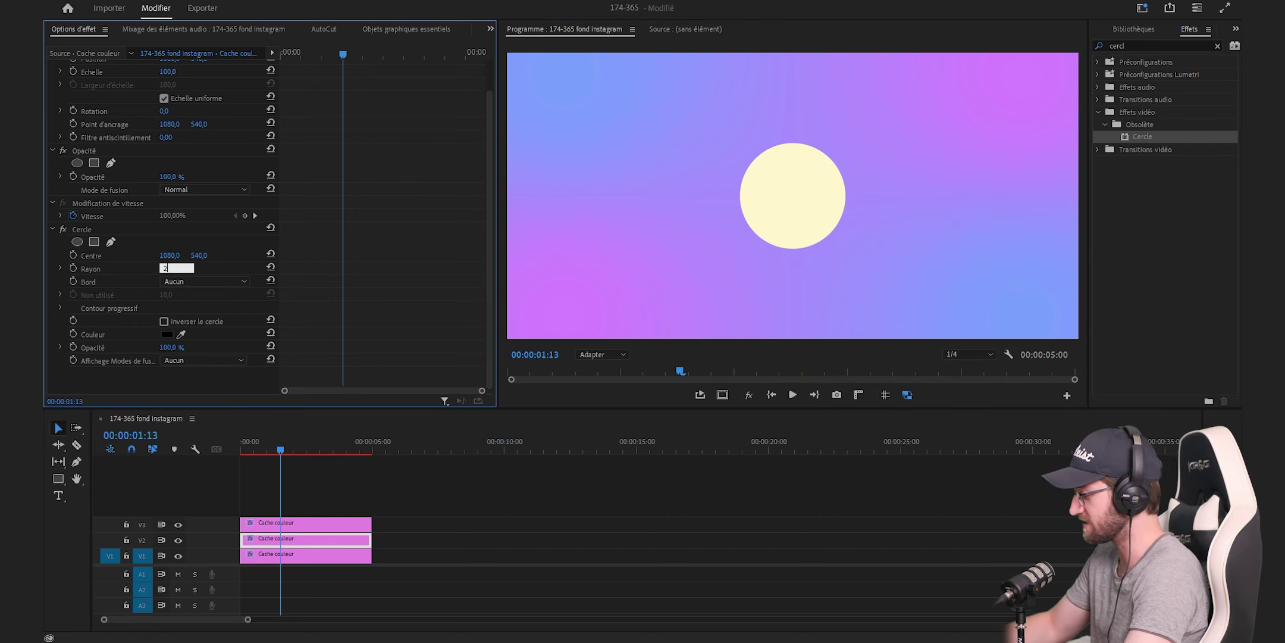
key(Return)
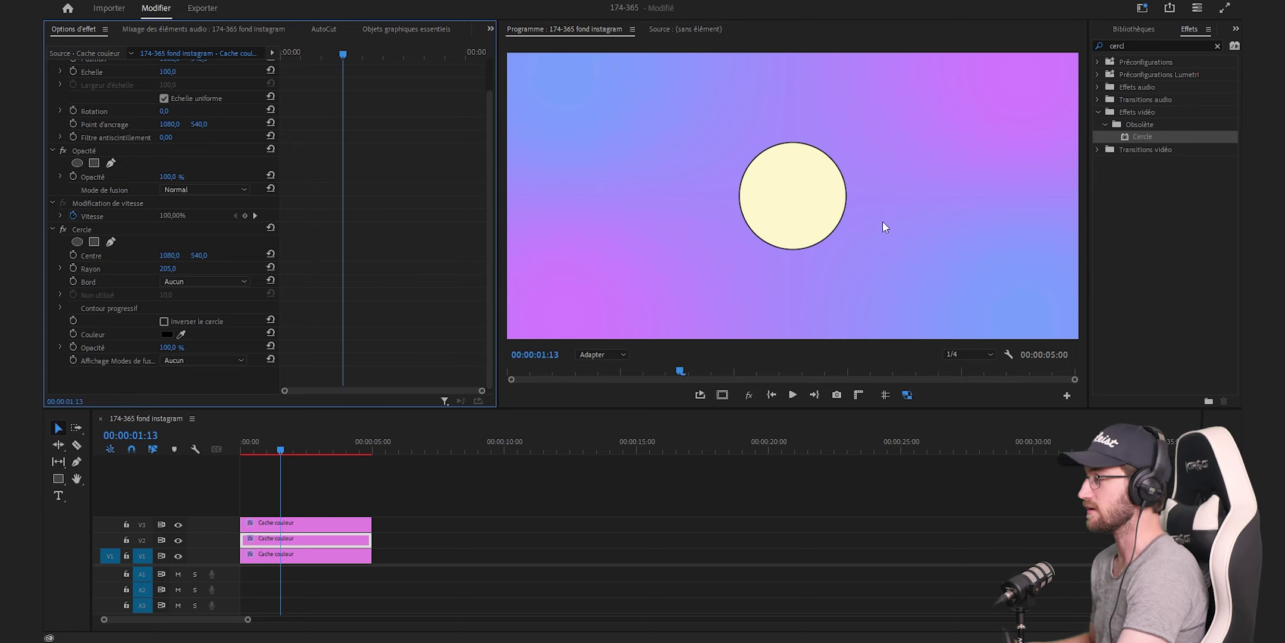
drag(416, 492, 331, 546)
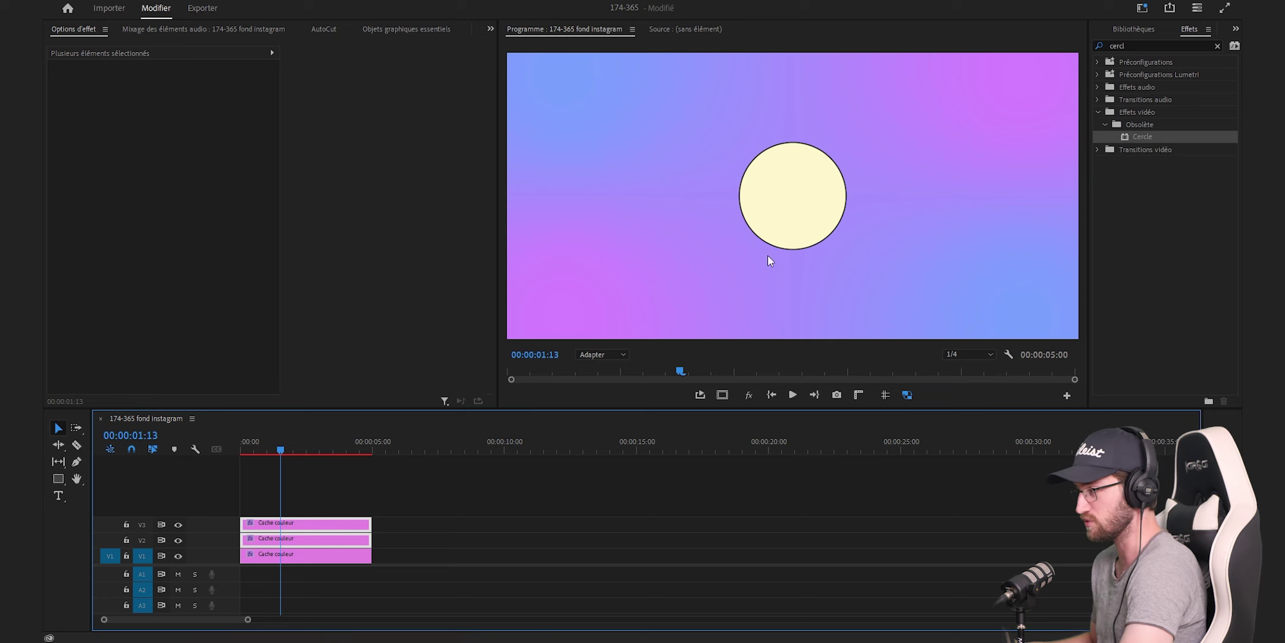
Step: Copy the circle clips later in the timeline and nest the originals as 'cercle 1'
drag(279, 551, 490, 547)
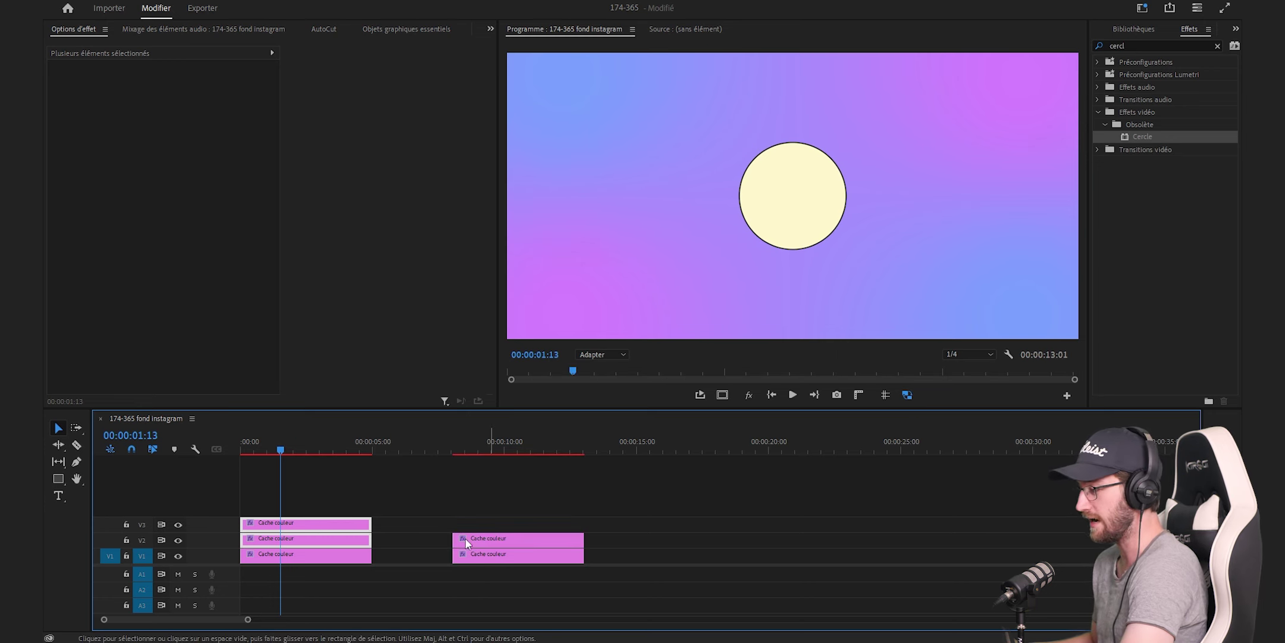
right_click(303, 547)
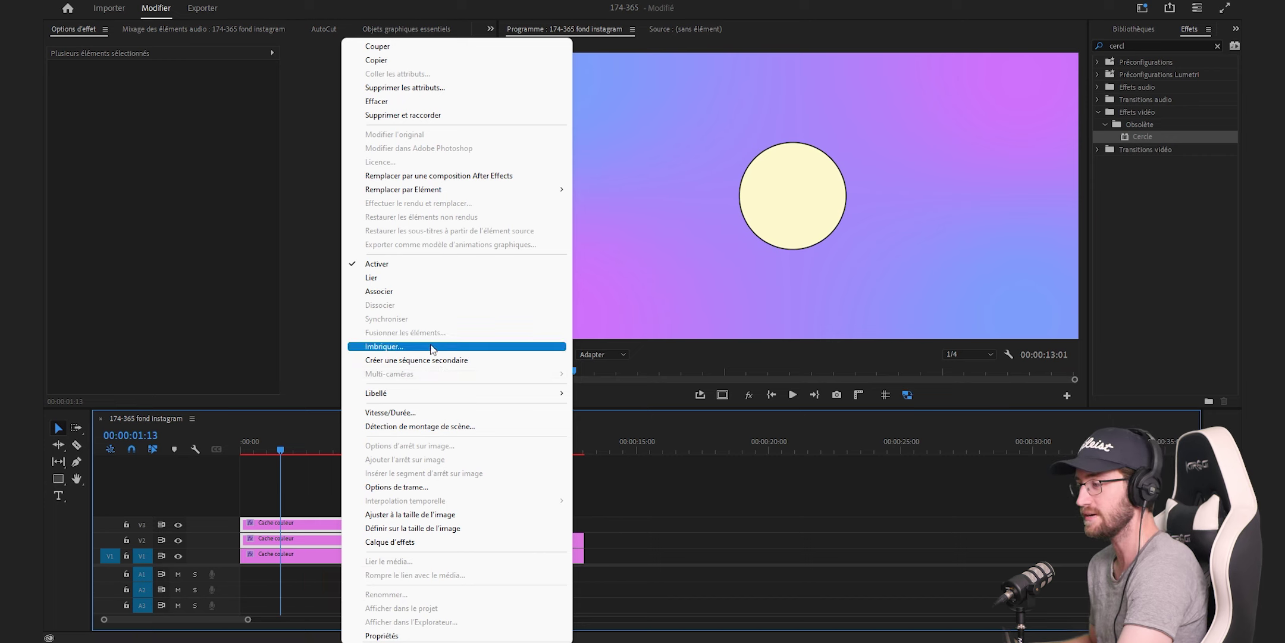
click(384, 345)
text(1)
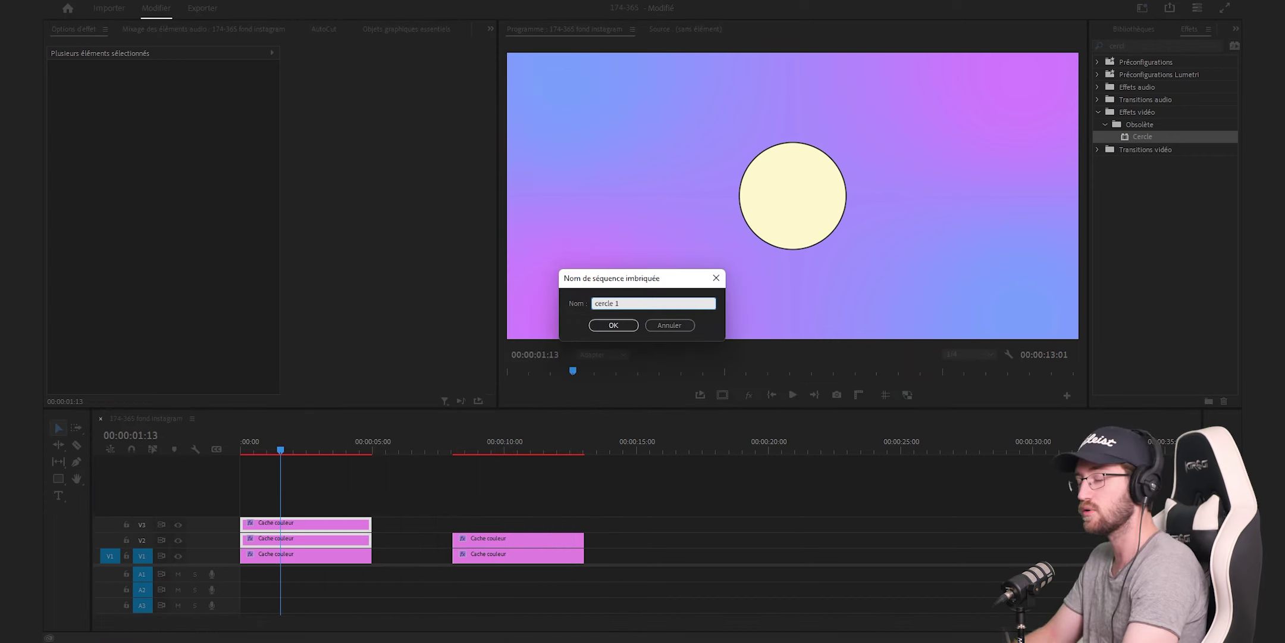
click(633, 323)
click(360, 539)
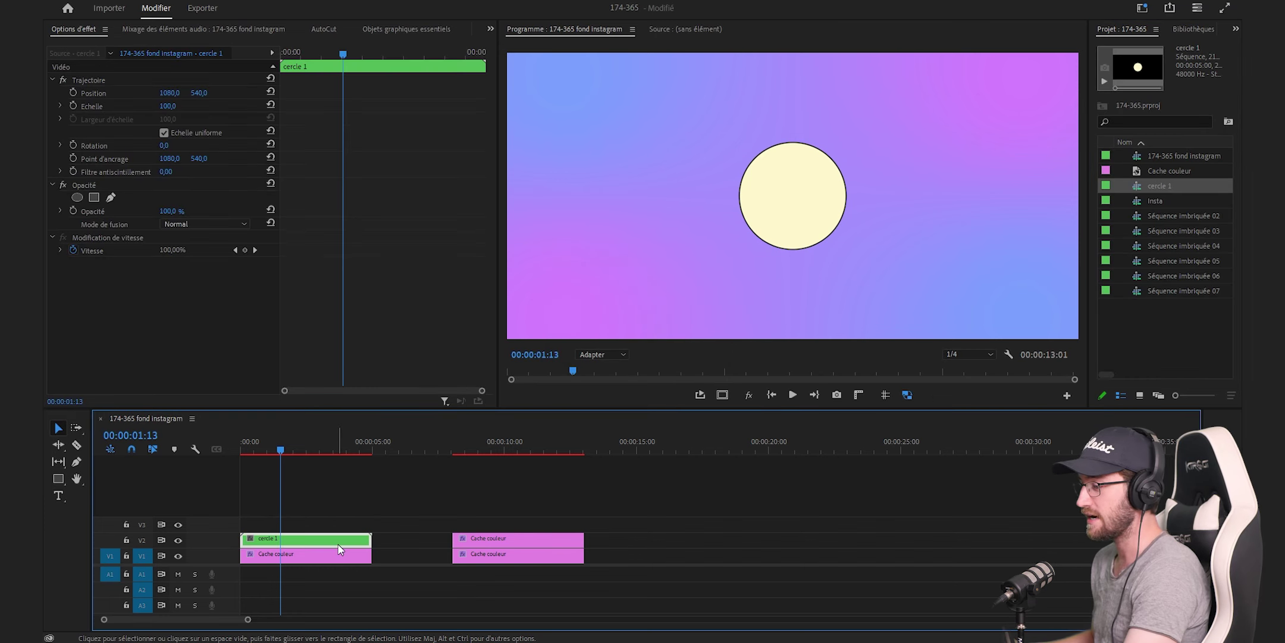
Step: Move cercle 1 to the upper right and bring the spare circle clips to the sequence start
click(90, 81)
mouse_move(775, 233)
mouse_down()
mouse_move(939, 153)
mouse_move(950, 113)
mouse_up()
mouse_move(763, 578)
mouse_down()
mouse_move(566, 539)
mouse_move(293, 519)
mouse_up()
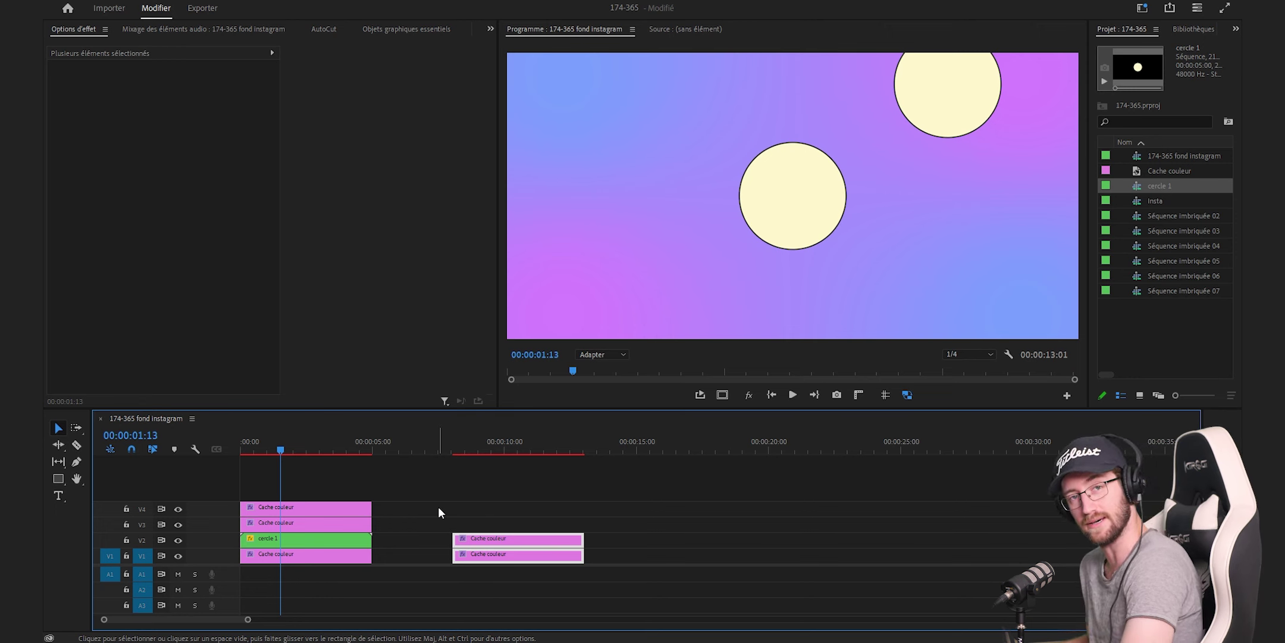
Step: Make the top circle copy light green at radius 100, then set the radius to 105
click(735, 136)
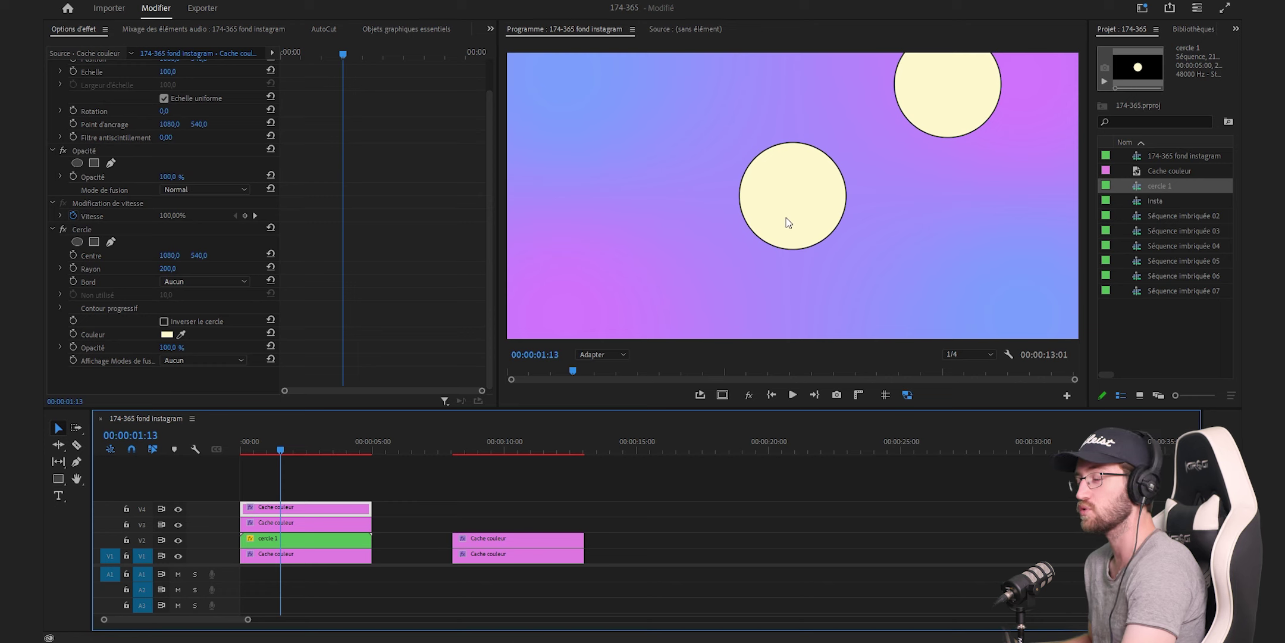
click(168, 268)
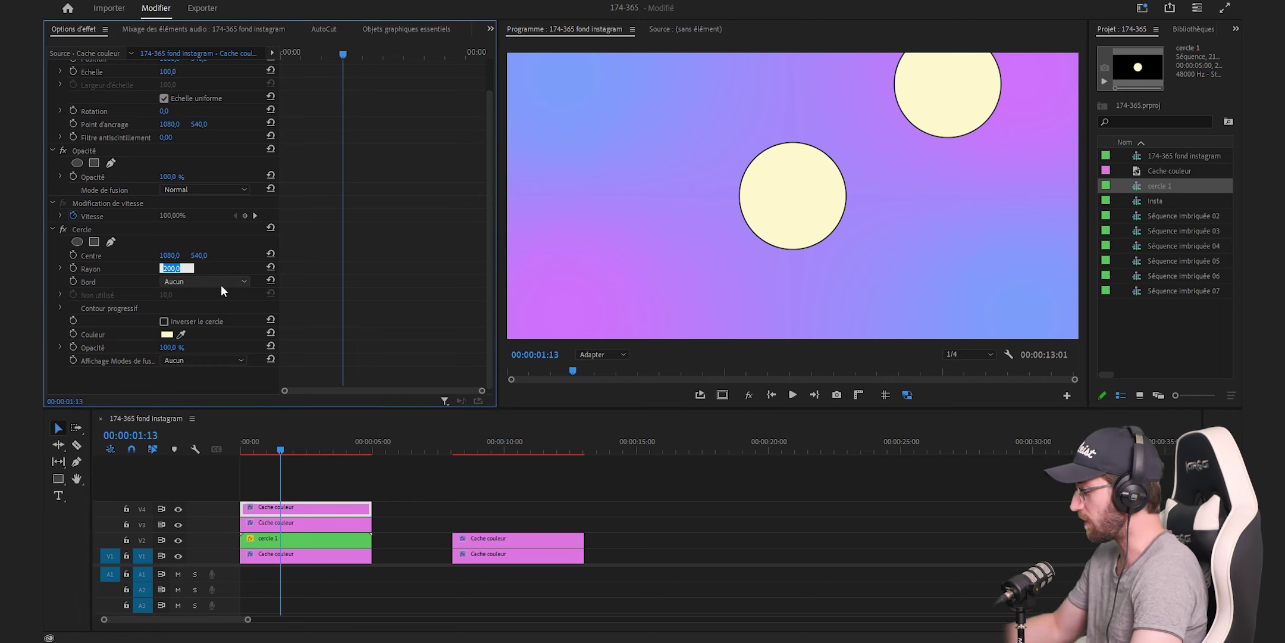
text(100)
key(Return)
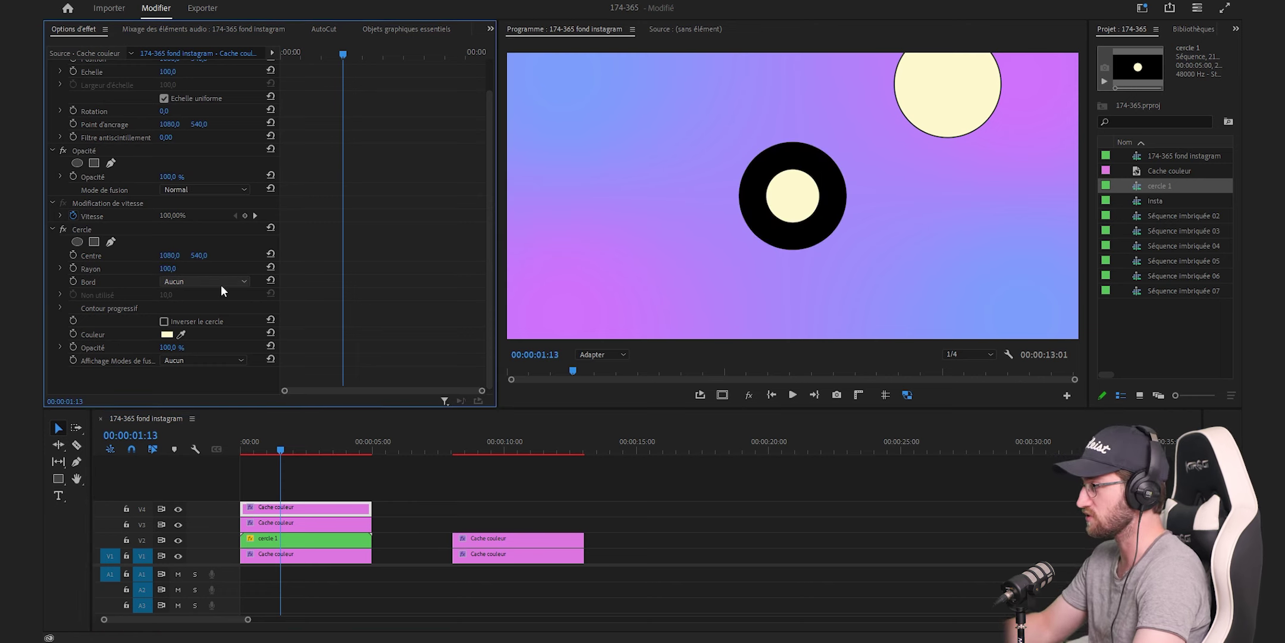
click(165, 334)
drag(869, 269, 869, 280)
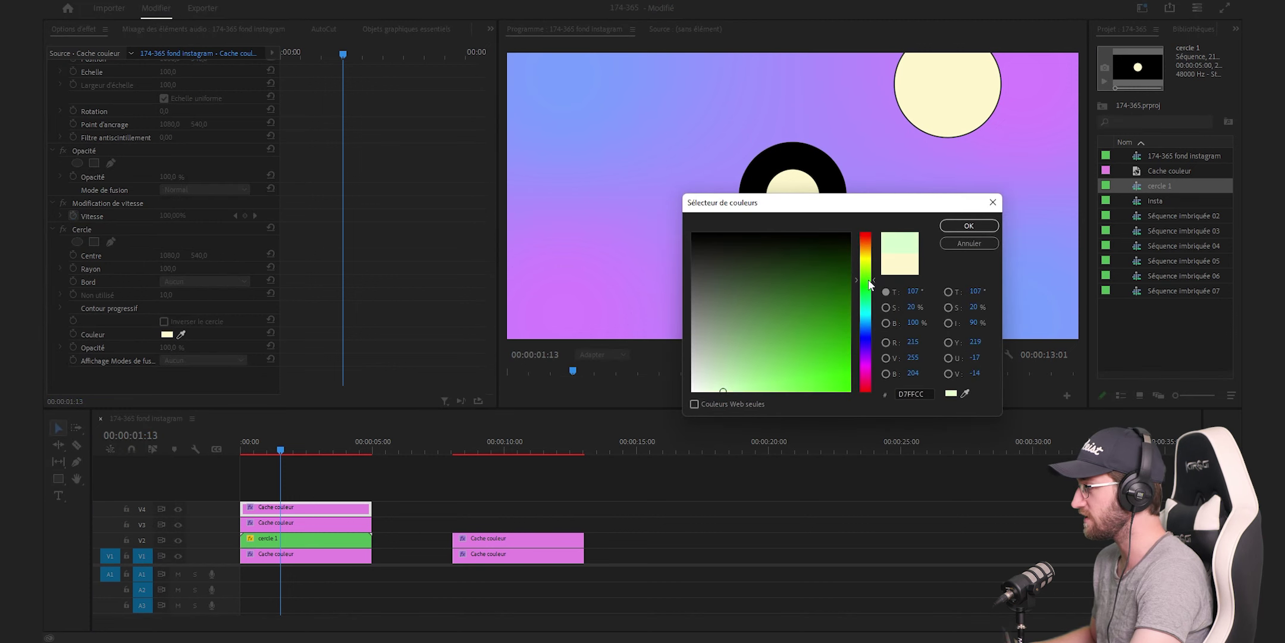
click(958, 226)
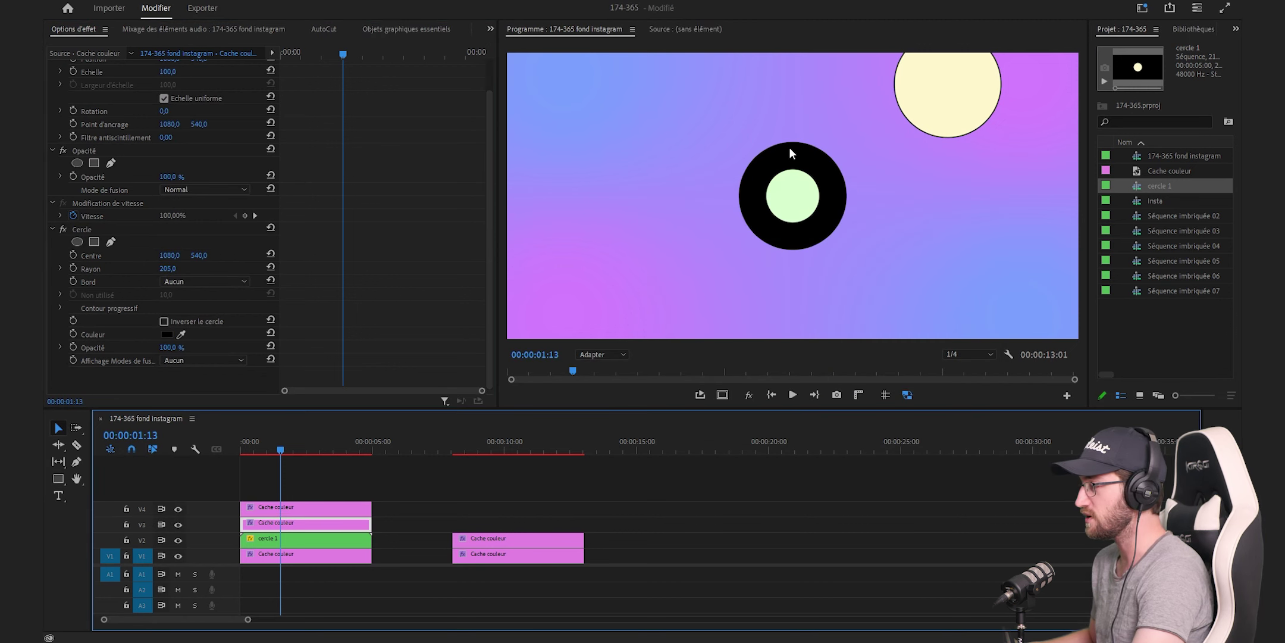
click(168, 269)
text(105)
key(Return)
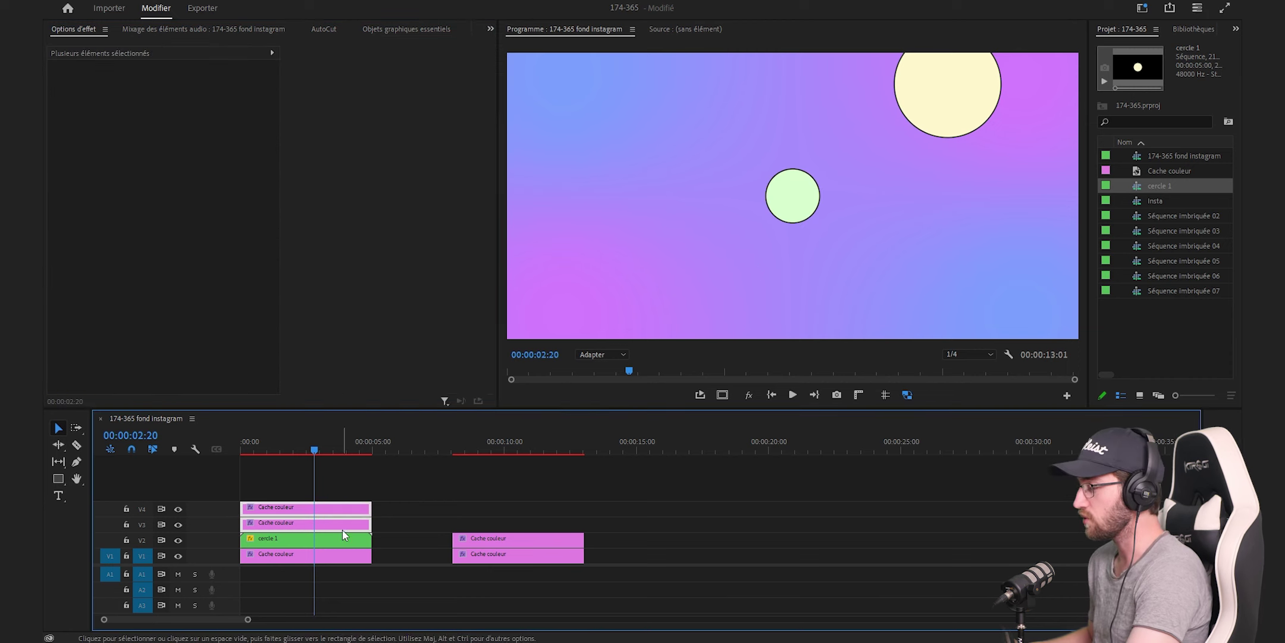
Step: Nest the selected green circle clips into a sequence named 'cercle 2'
right_click(342, 529)
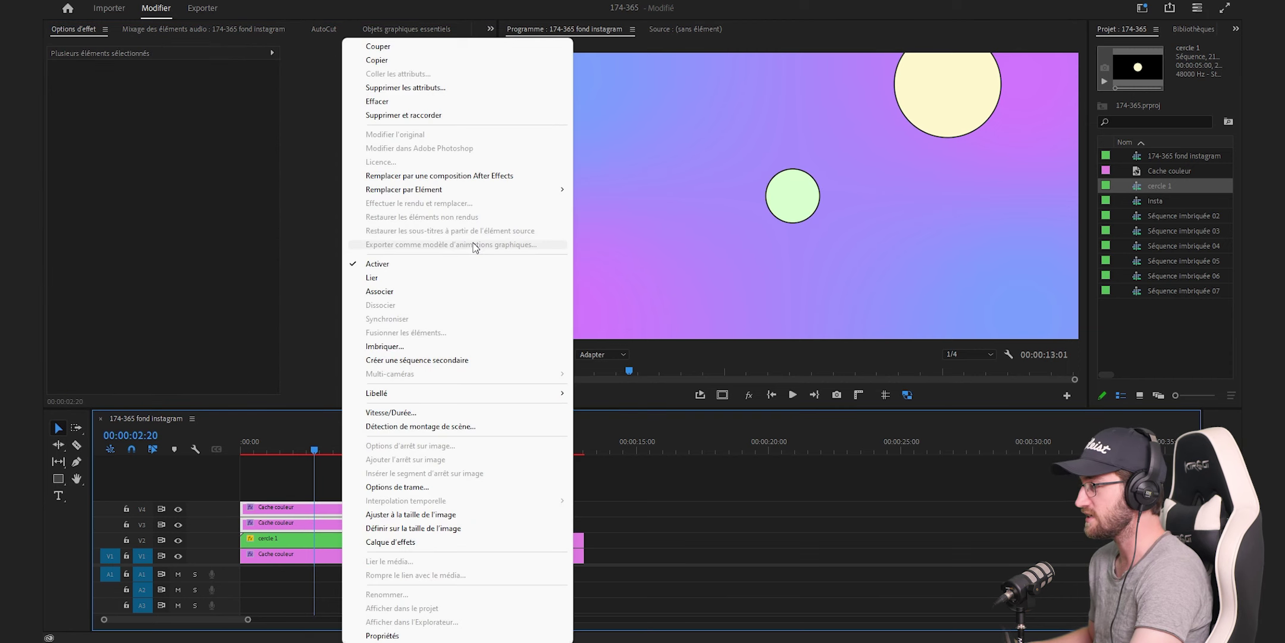
click(470, 347)
text(cercle 2)
key(Return)
Step: Move both spare colour mattes to the timeline start and delete the V4 outline layer
click(331, 525)
click(92, 69)
mouse_move(518, 552)
mouse_down()
mouse_move(343, 506)
mouse_move(306, 509)
mouse_up()
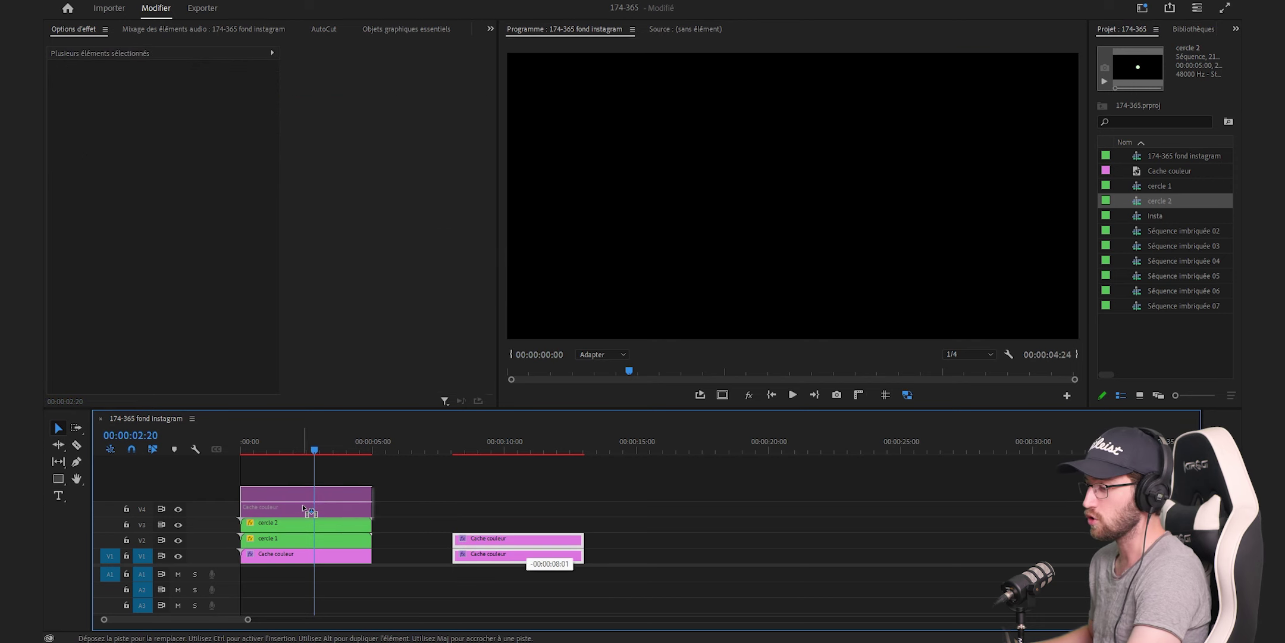
click(574, 525)
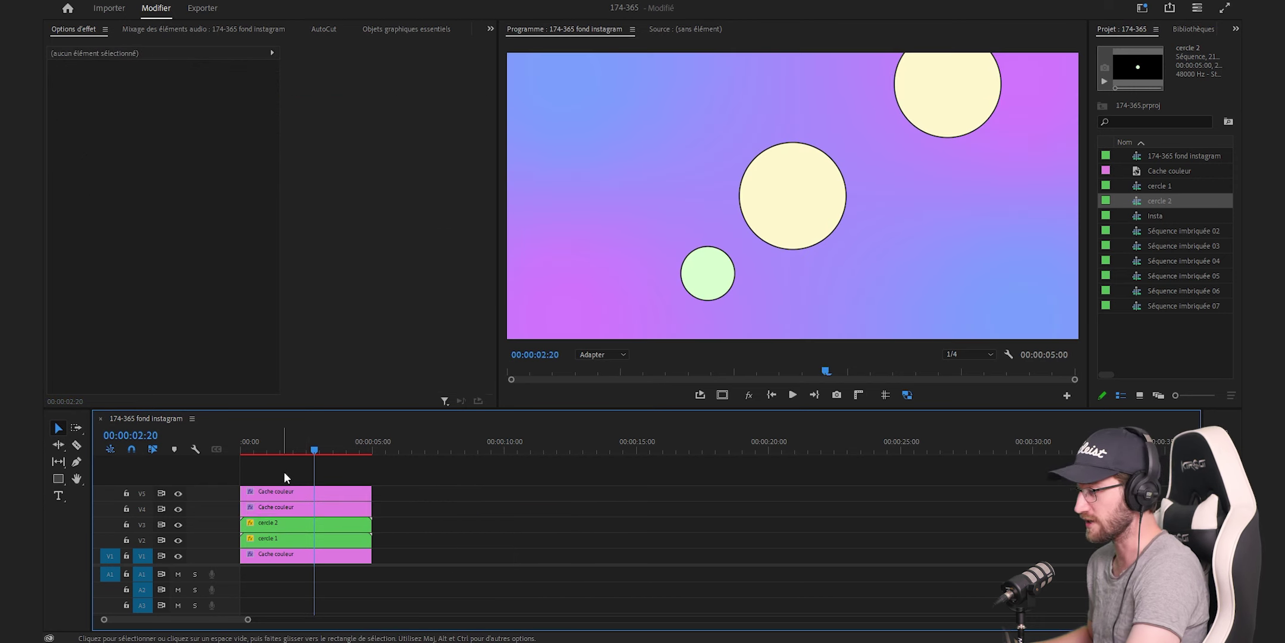
click(292, 509)
key(Delete)
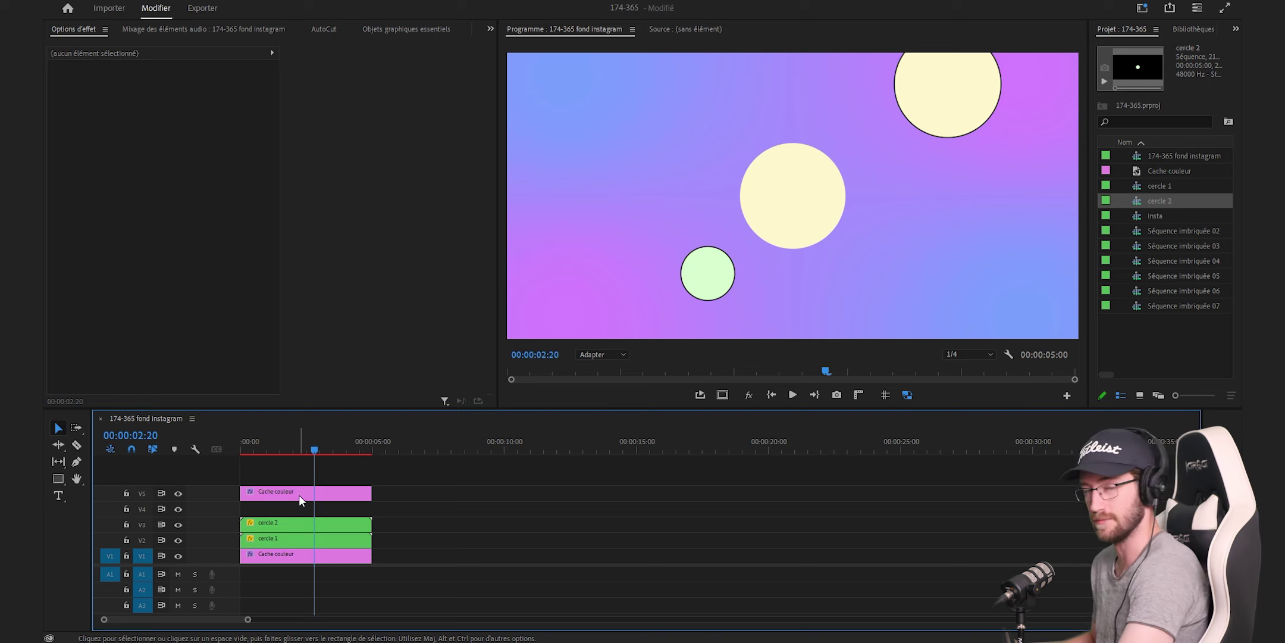
Step: Turn the V5 circle pink and set its Bord to Rayon contour with contour radius 100
double_click(298, 494)
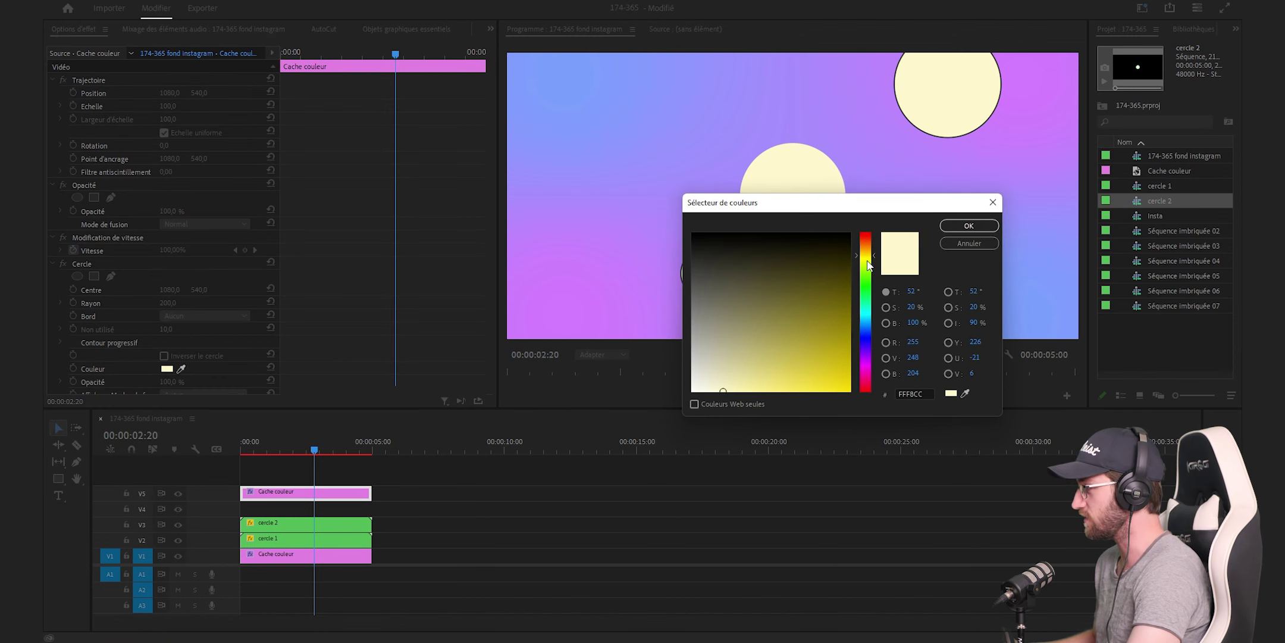
drag(869, 265, 869, 235)
click(969, 226)
scroll(398, 314, down, 1)
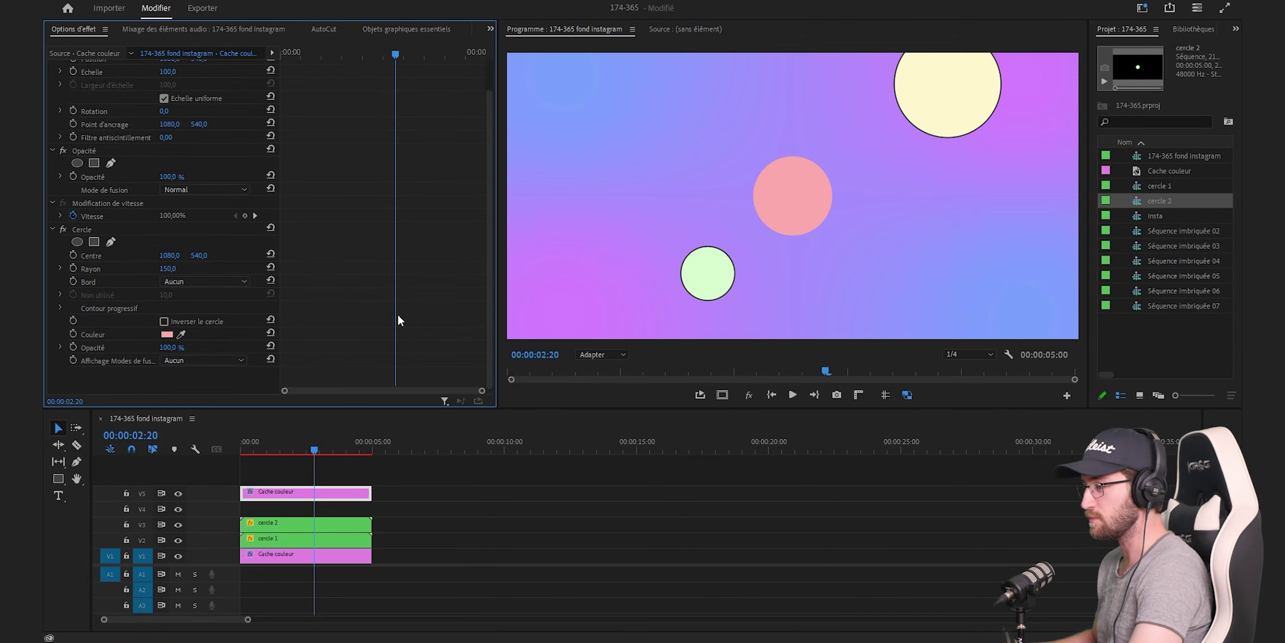
click(221, 281)
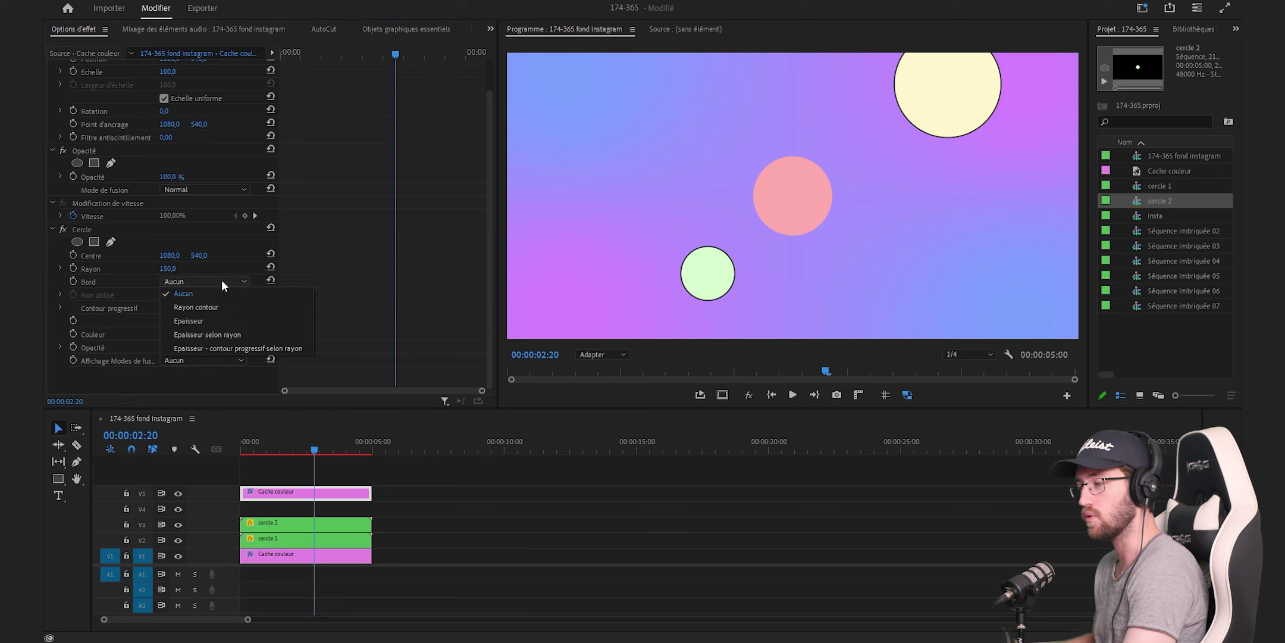
click(216, 306)
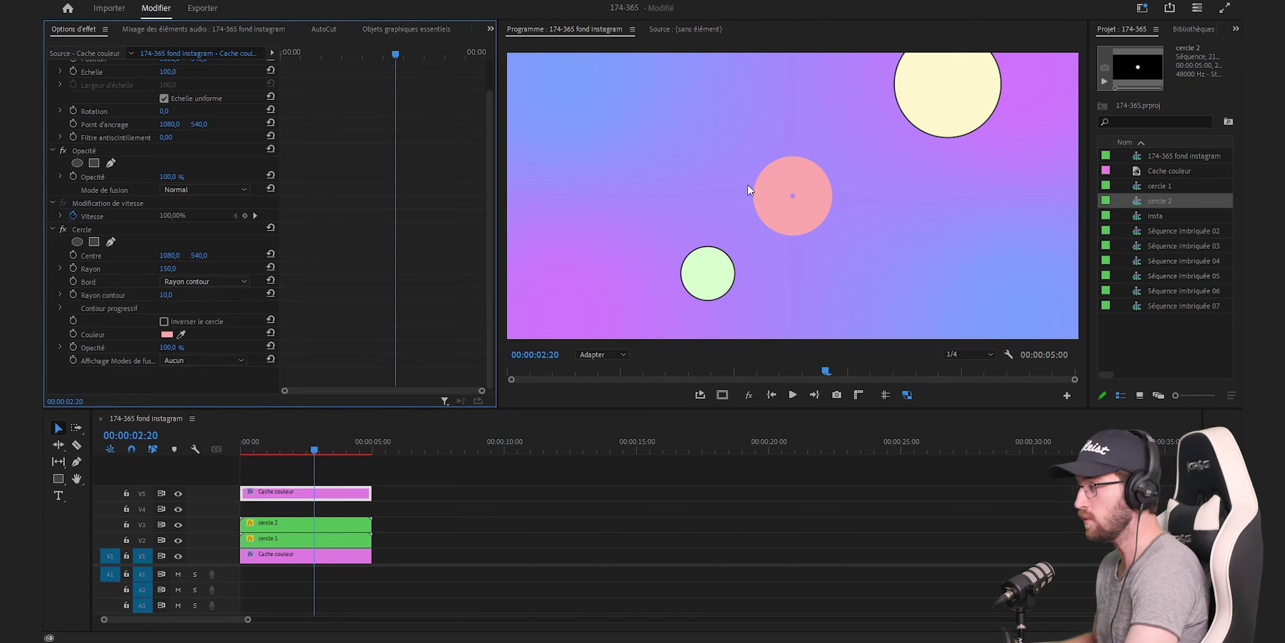
click(166, 295)
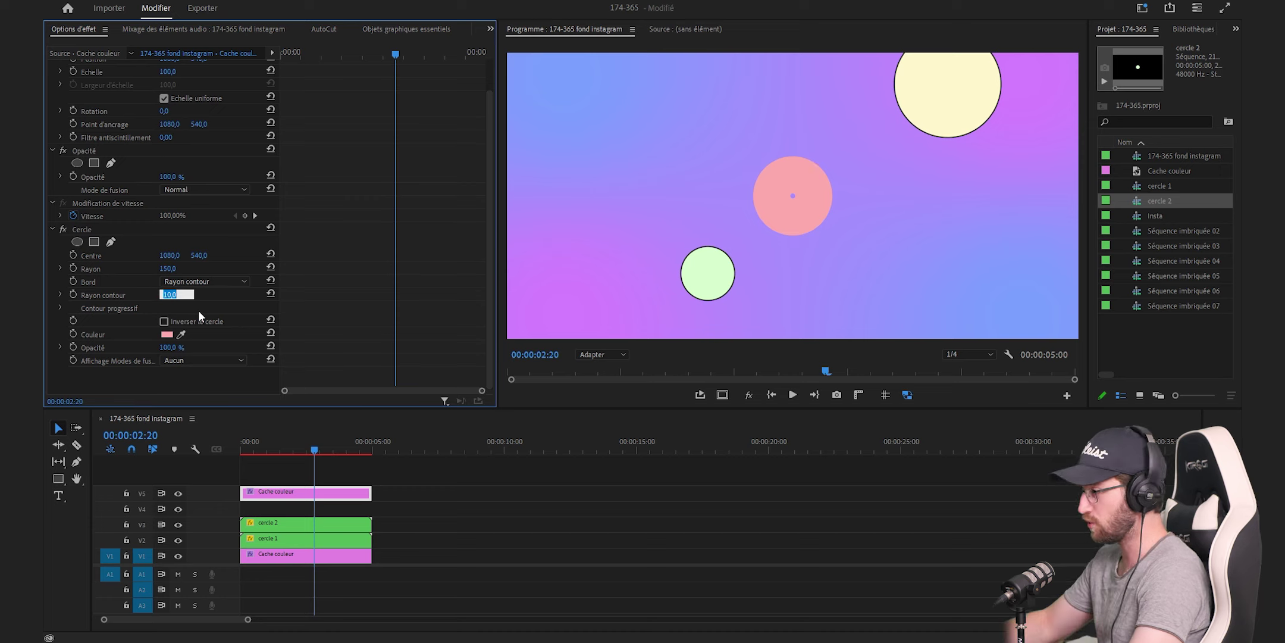
text(100)
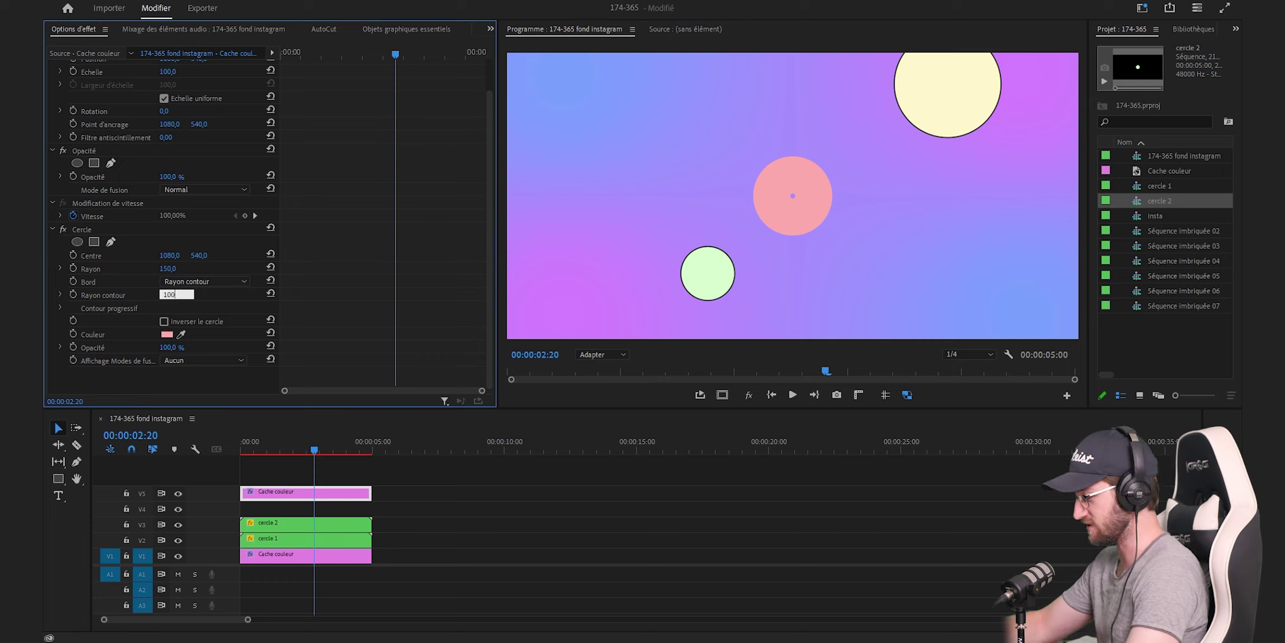
key(Return)
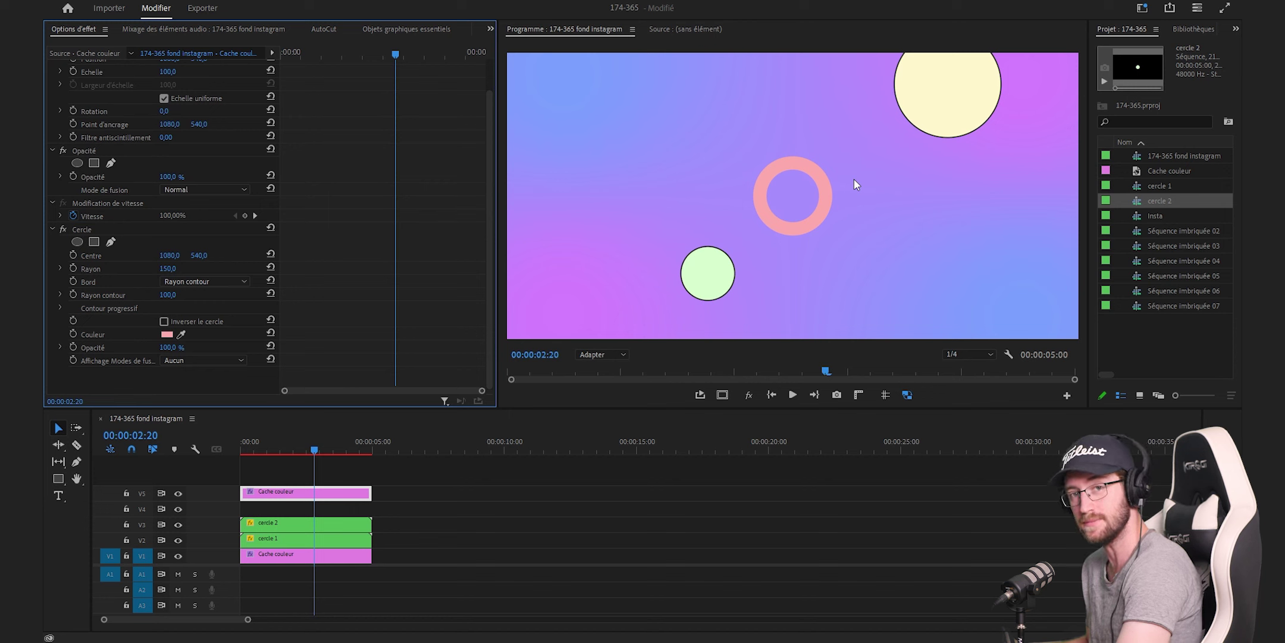
Step: Duplicate the ring onto V4 and make the copy black with radius 155 and contour radius 95
drag(297, 494, 297, 509)
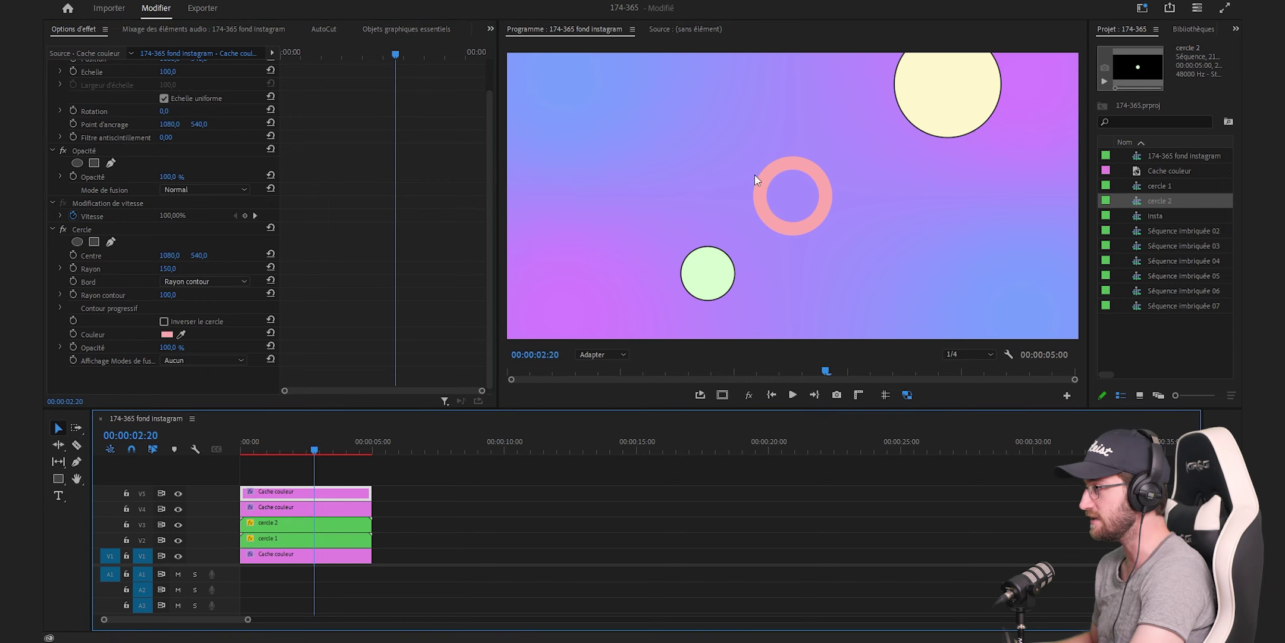
click(167, 333)
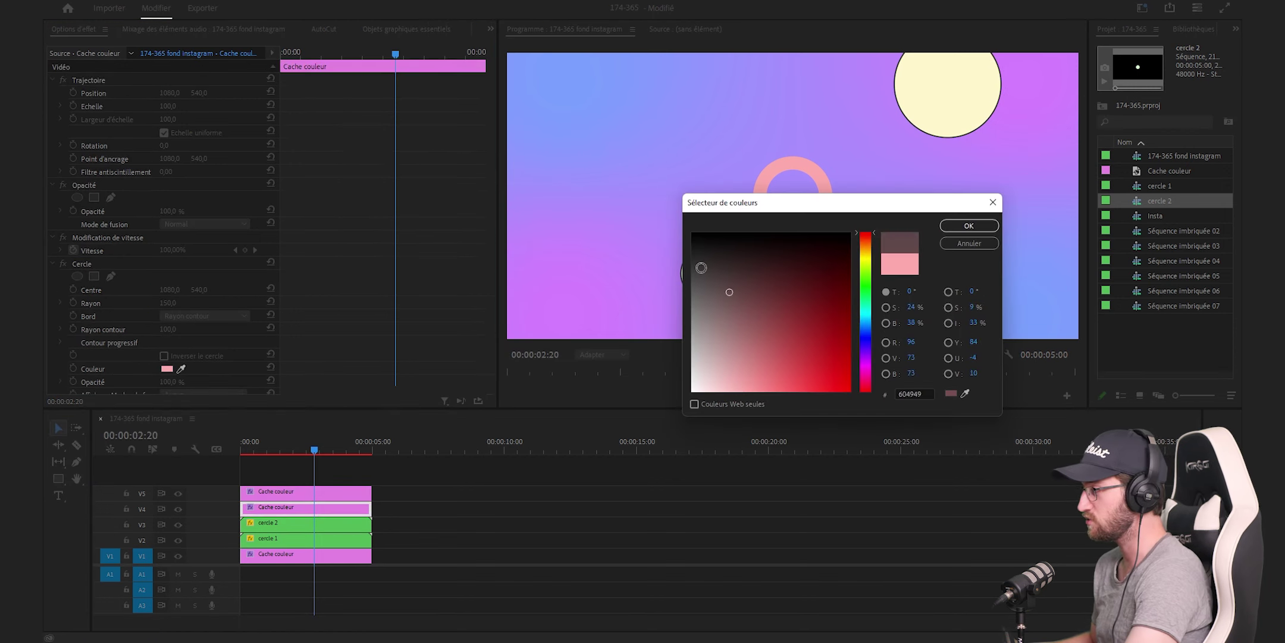
click(968, 226)
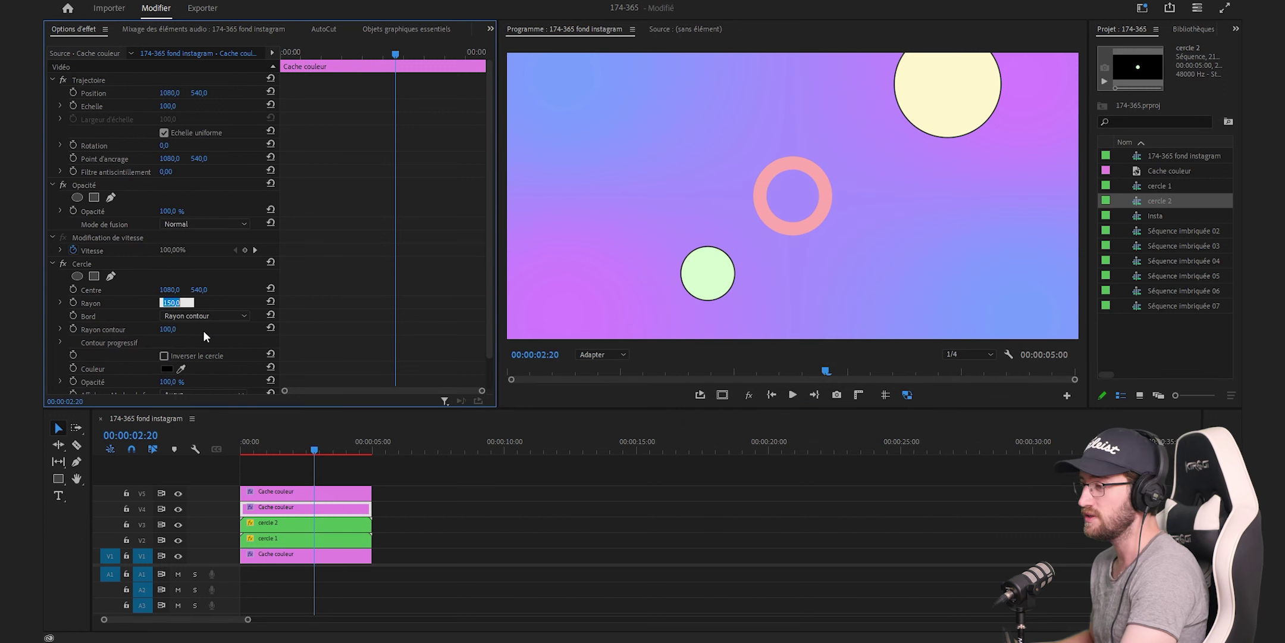
text(155)
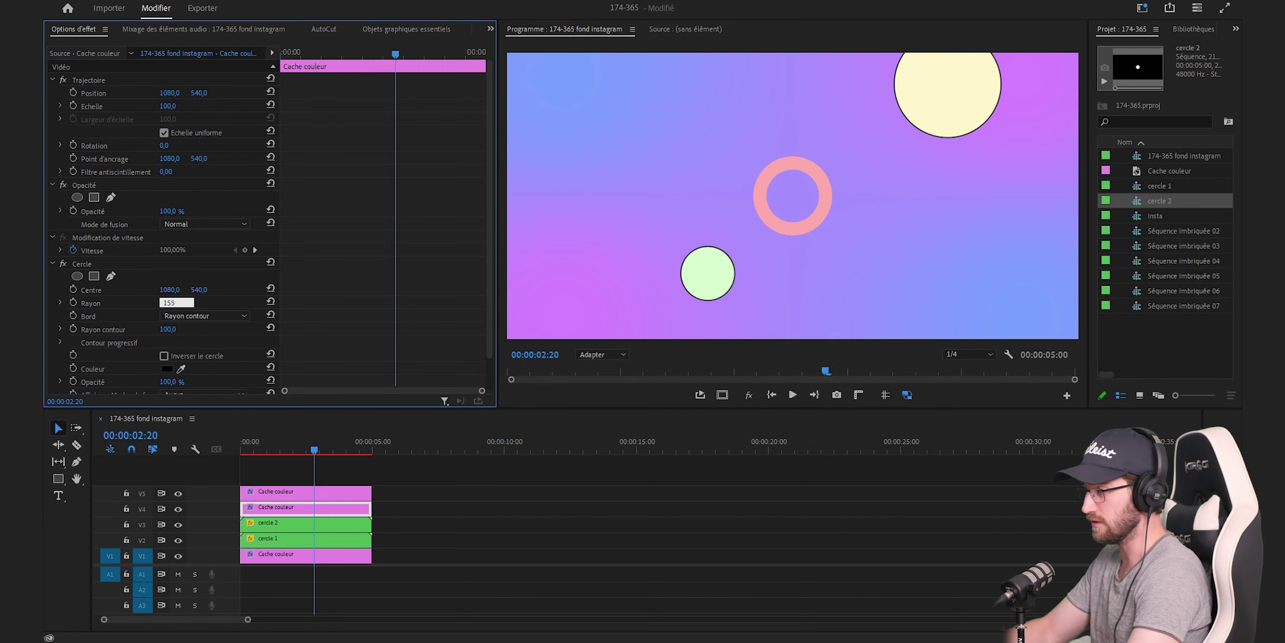
key(Return)
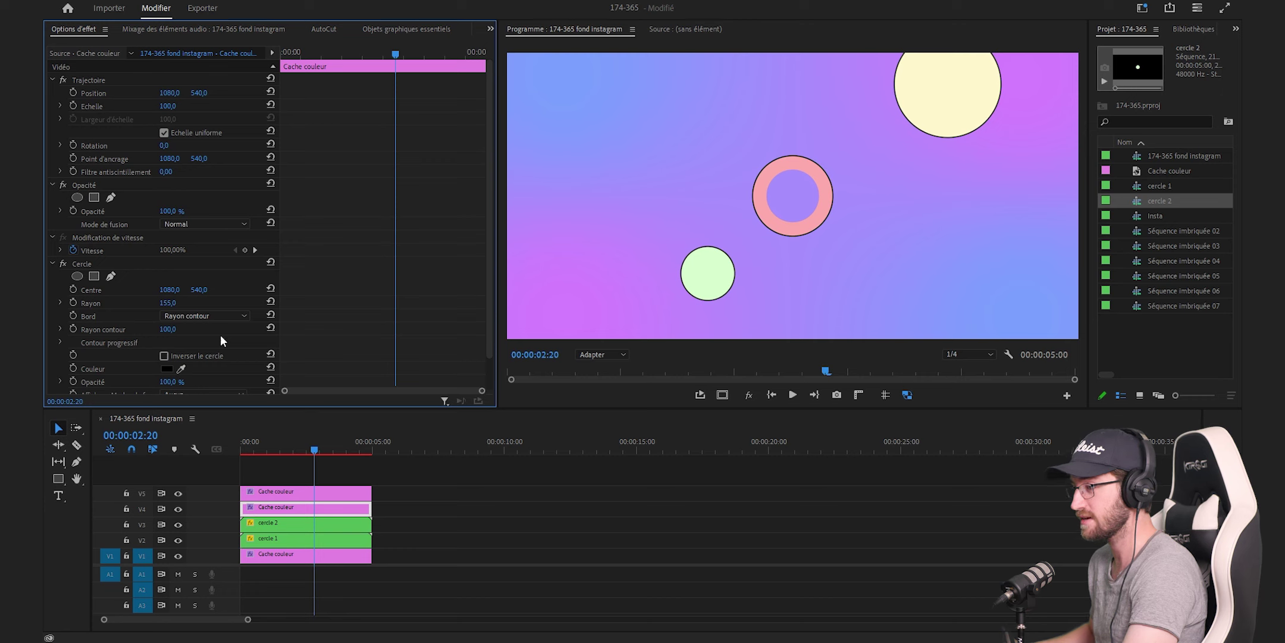
text(95)
key(Return)
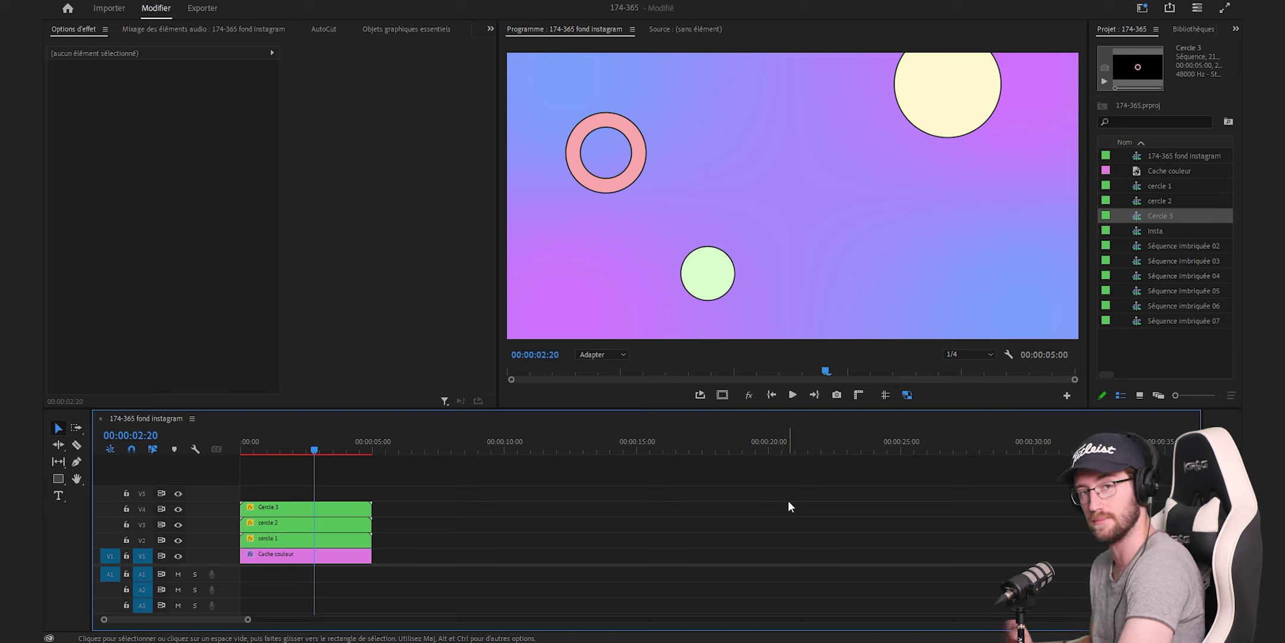
Step: Place a white colour matte on V5 at scale 40 and duplicate it onto V6
drag(1148, 171, 249, 500)
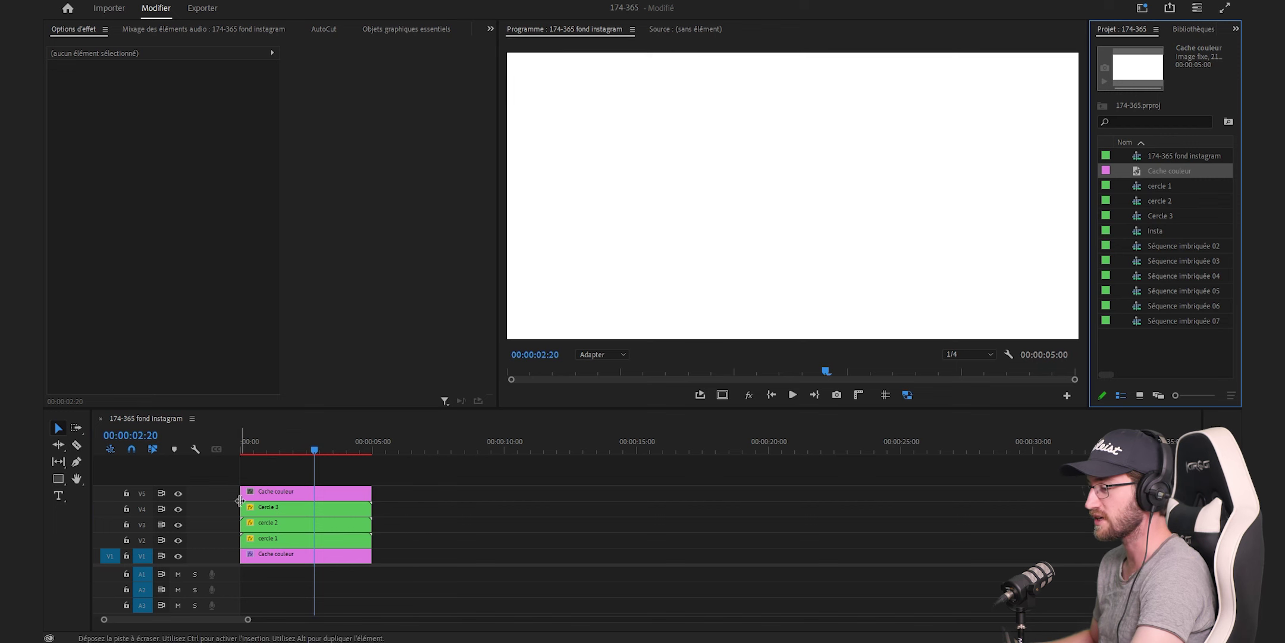
click(278, 495)
text(40)
key(Return)
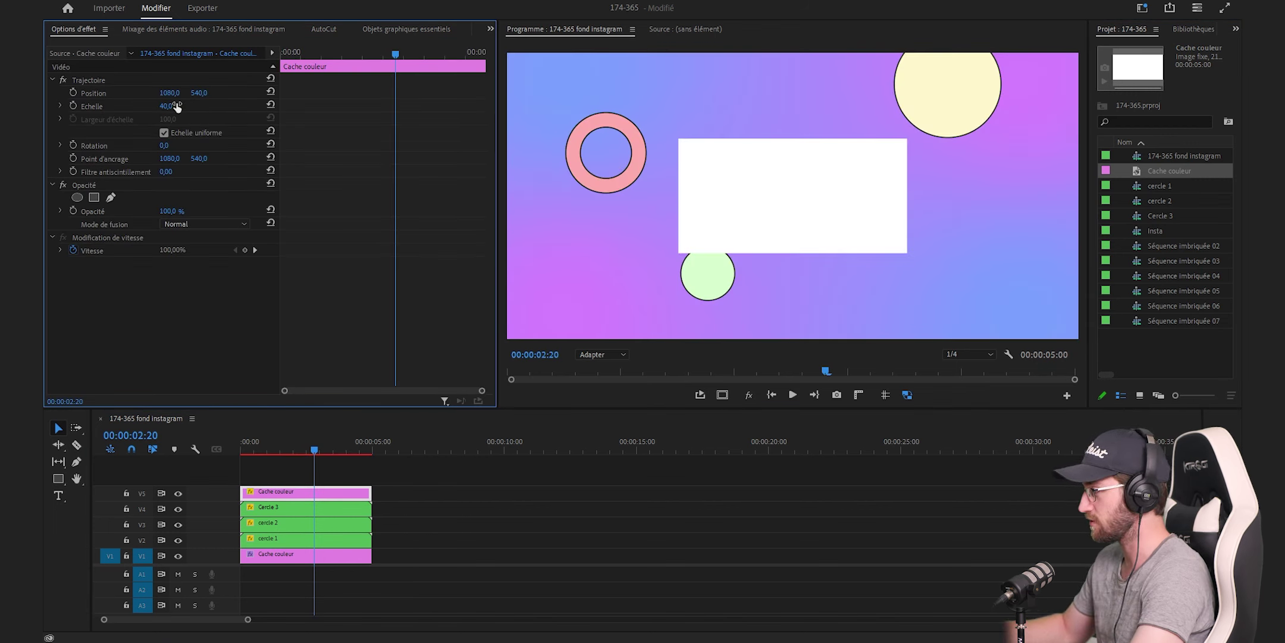
click(595, 470)
key(shift+7)
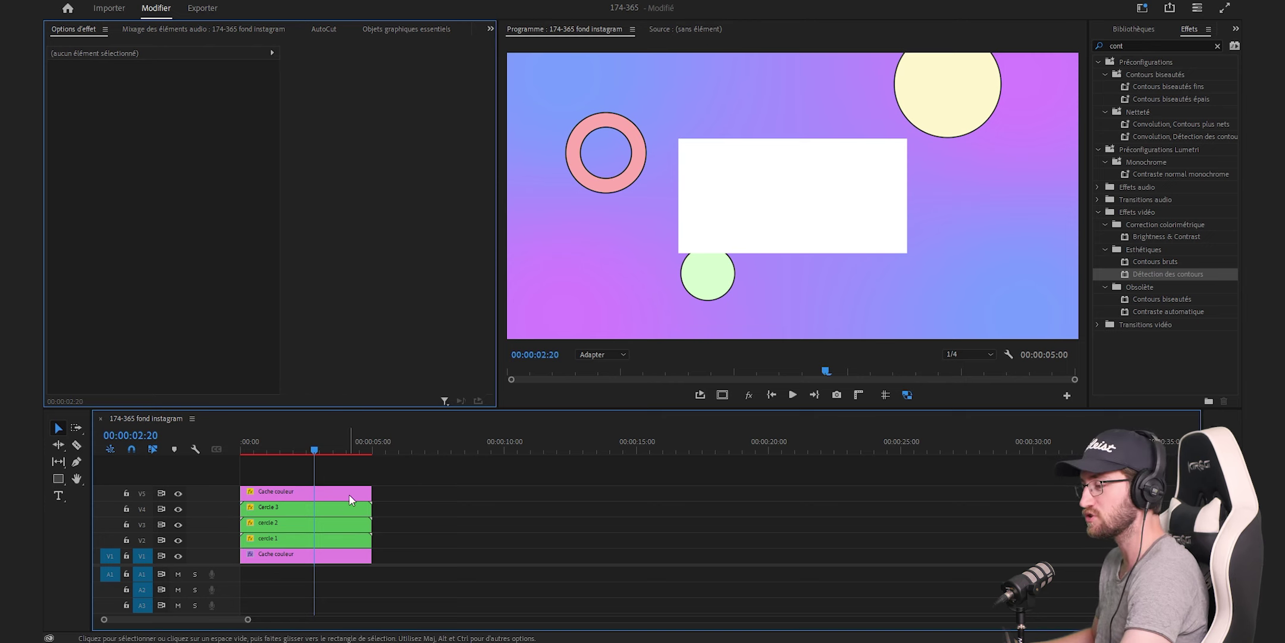
drag(347, 490, 343, 481)
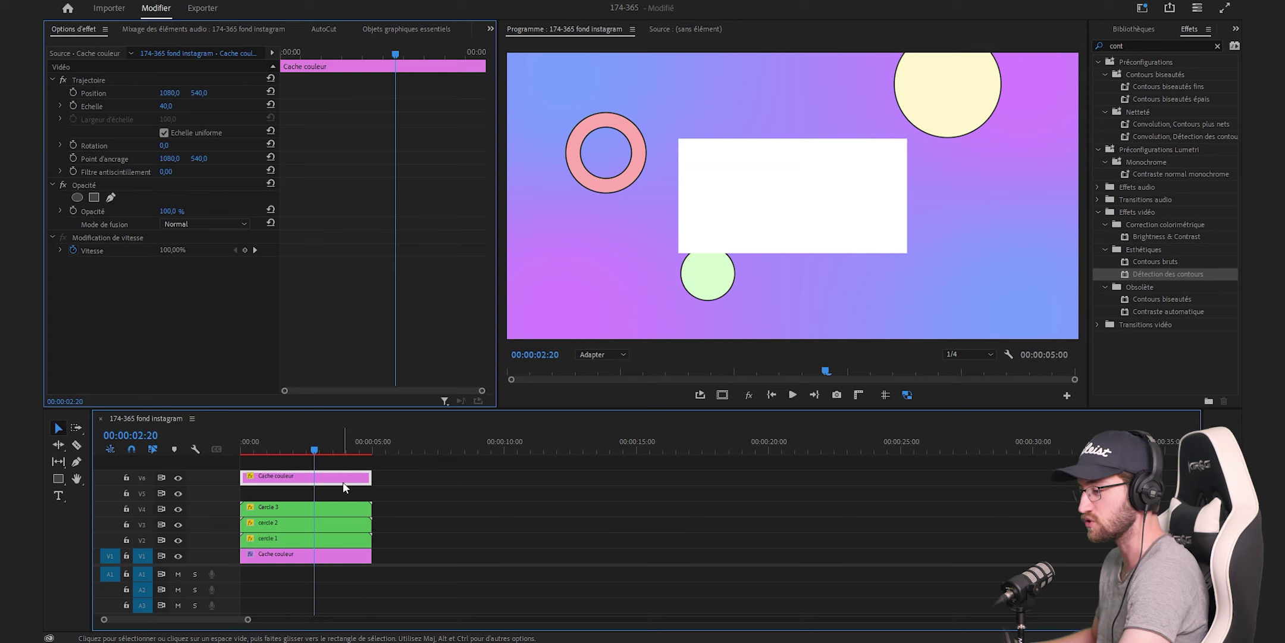
Step: Apply the Teinte effect to the V5 matte with black as the light tint
key(shift+7)
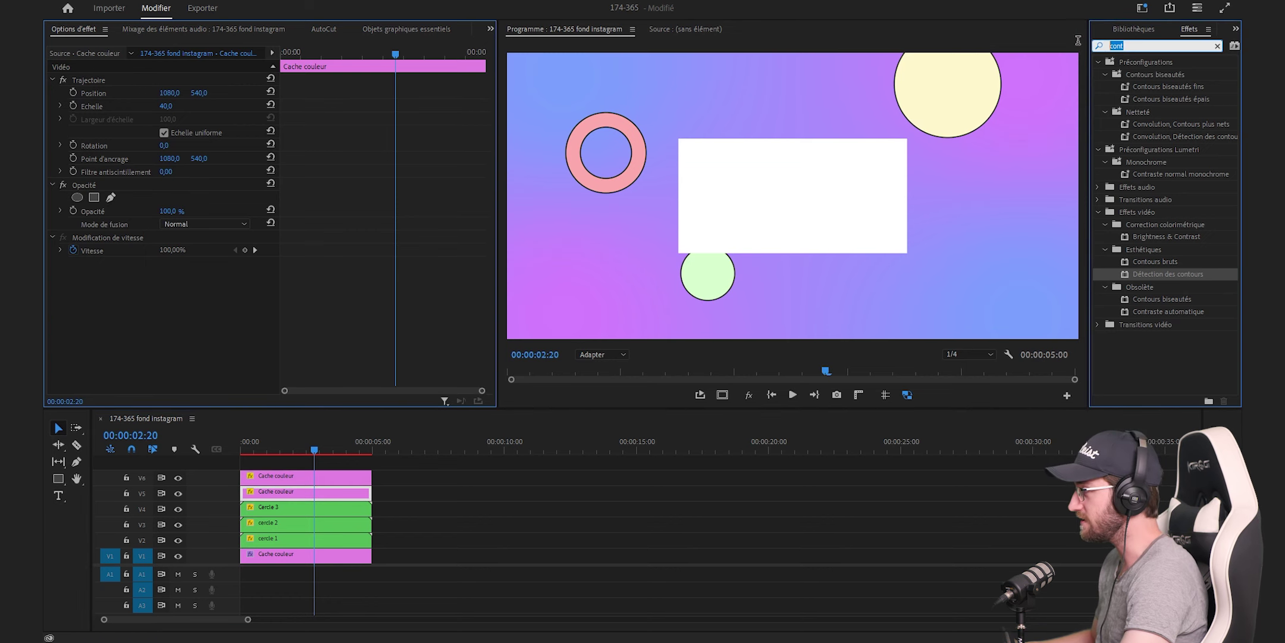
text(teinte)
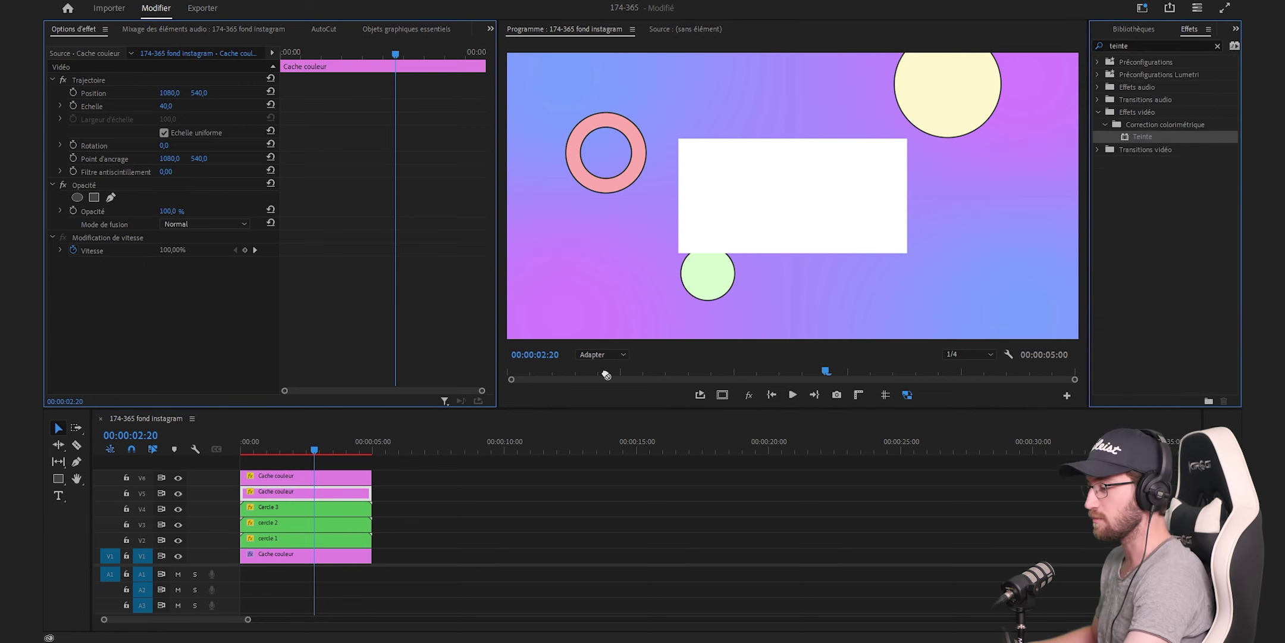
drag(606, 375, 357, 492)
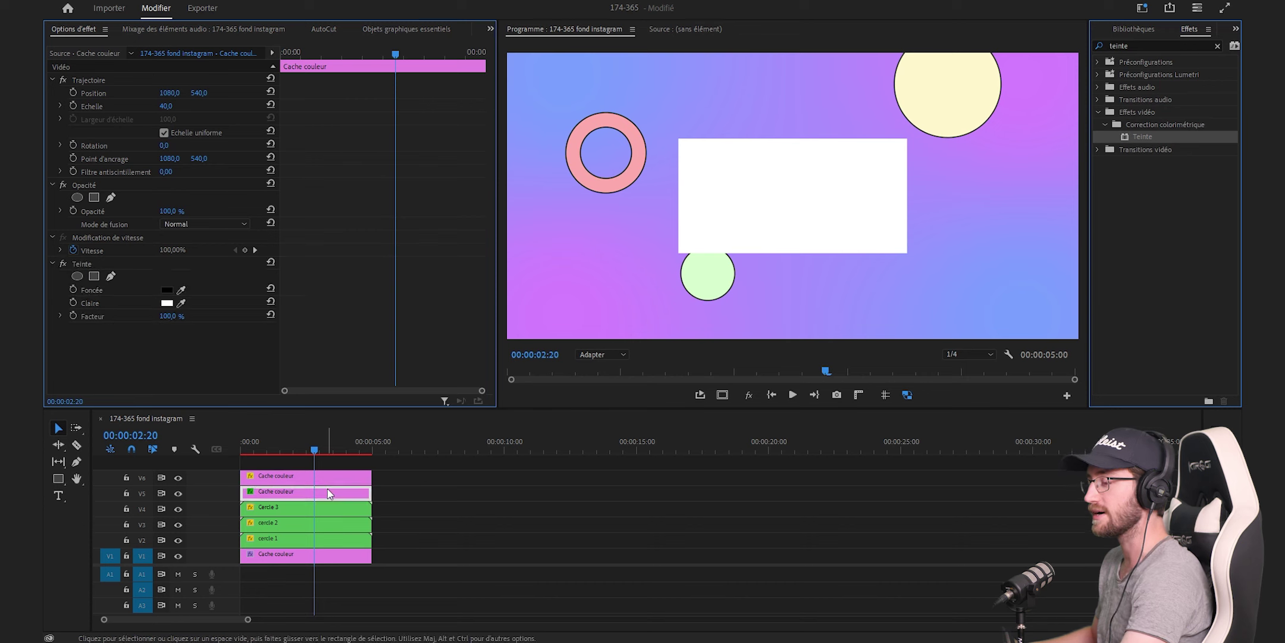
click(167, 304)
drag(714, 268, 632, 186)
click(982, 228)
Step: Scale the black layer non-uniformly to about 41 by 40.5, then select all the stacked clips
click(165, 133)
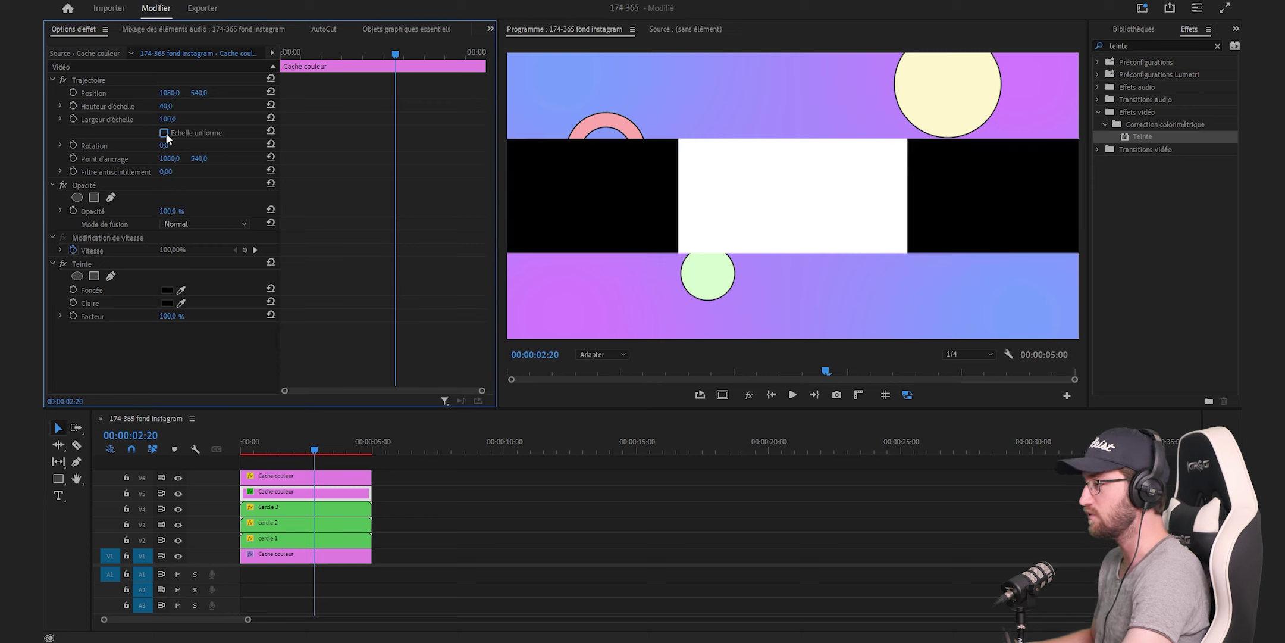
drag(166, 119, 129, 119)
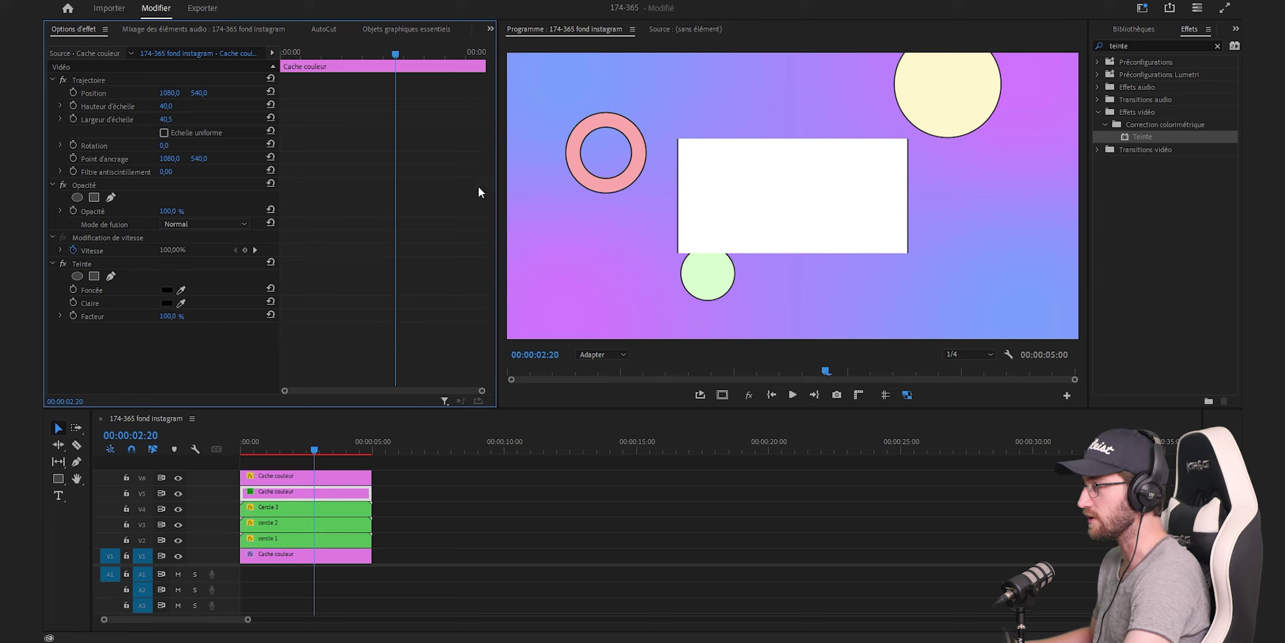
drag(167, 106, 168, 106)
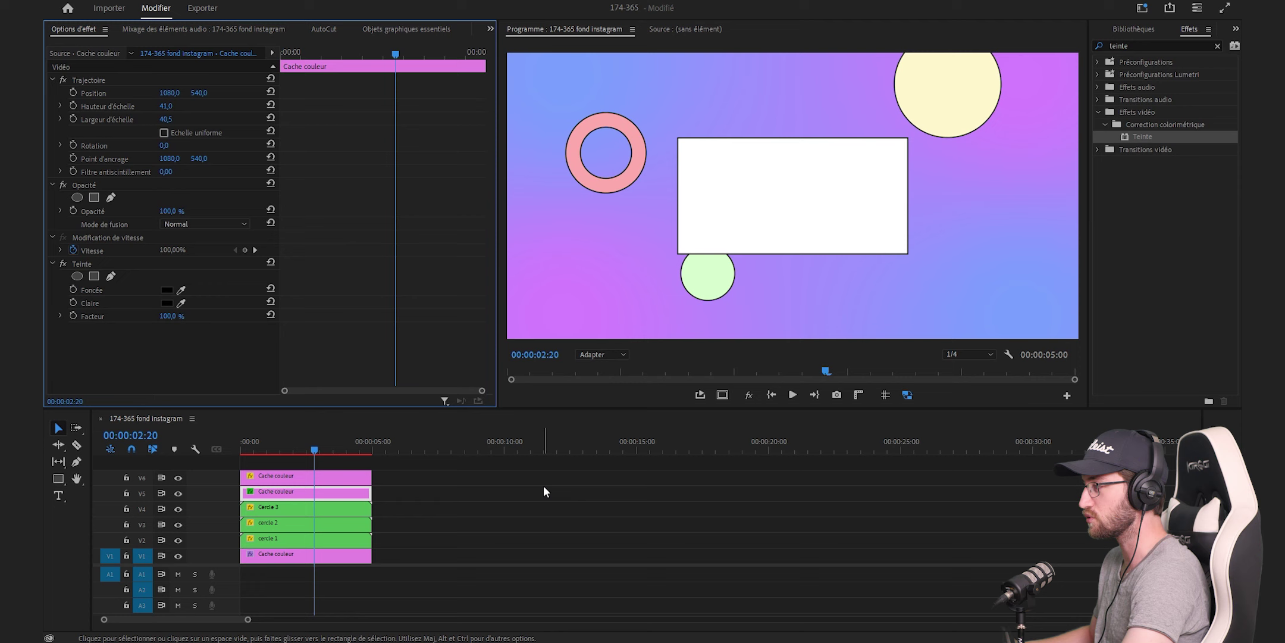
drag(544, 486, 344, 491)
Step: Nest the white frame clips into a sequence named 'Grand cadre'
right_click(343, 491)
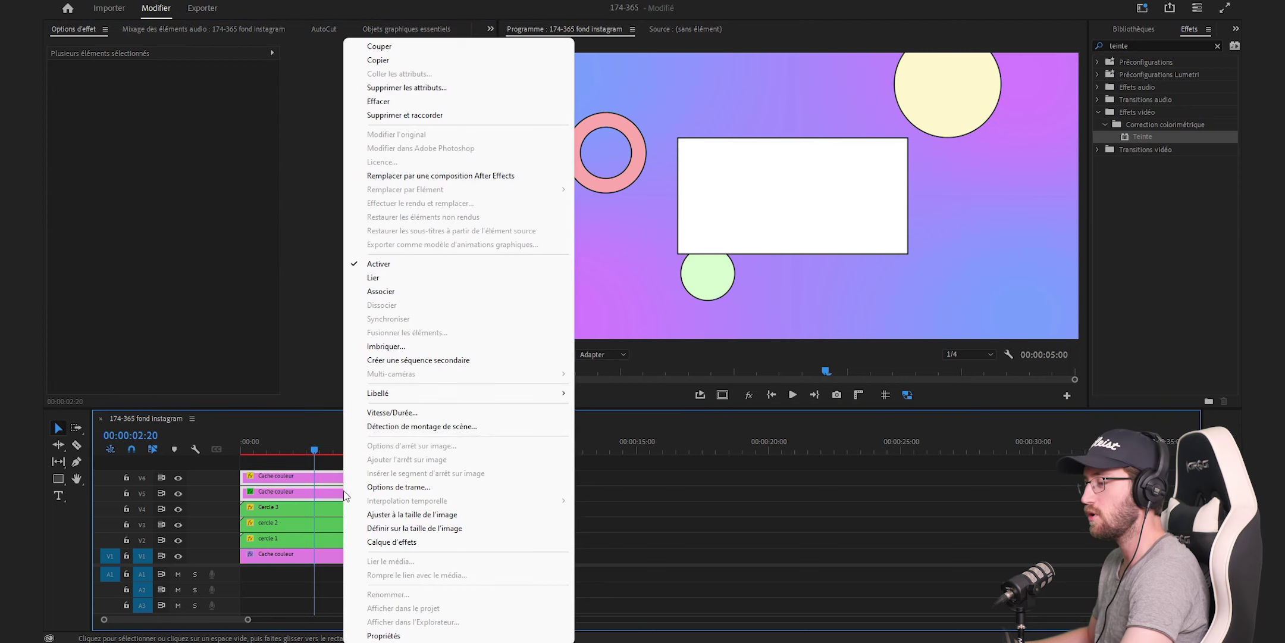
click(385, 346)
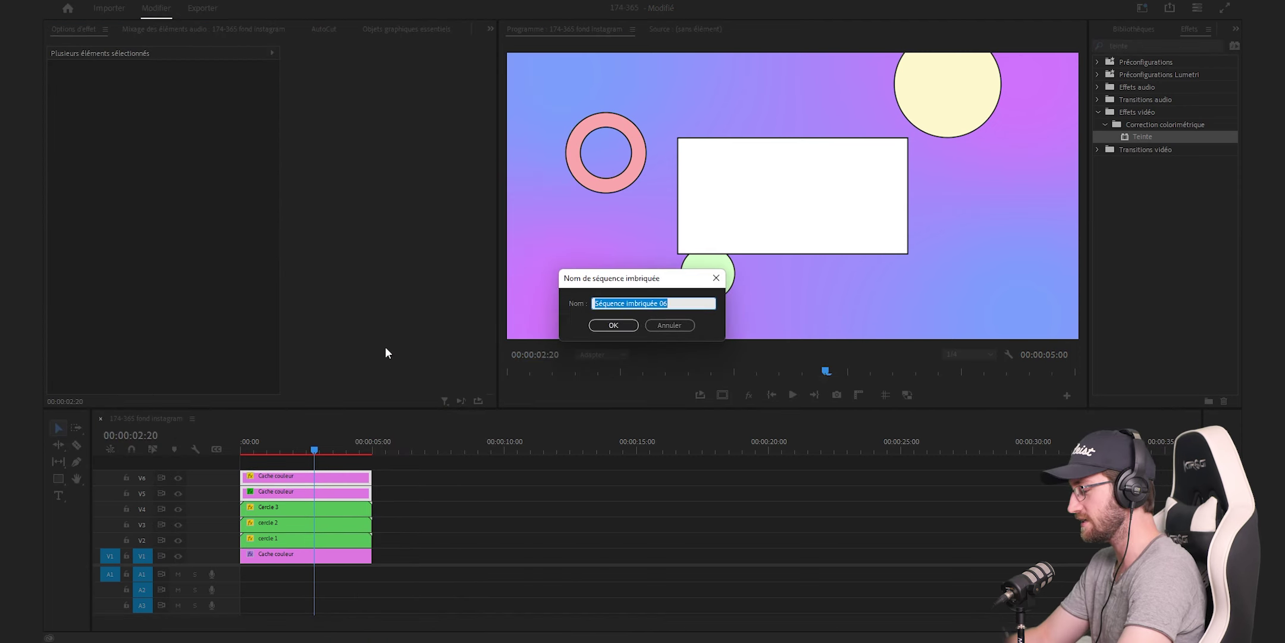
text(Grand cadre)
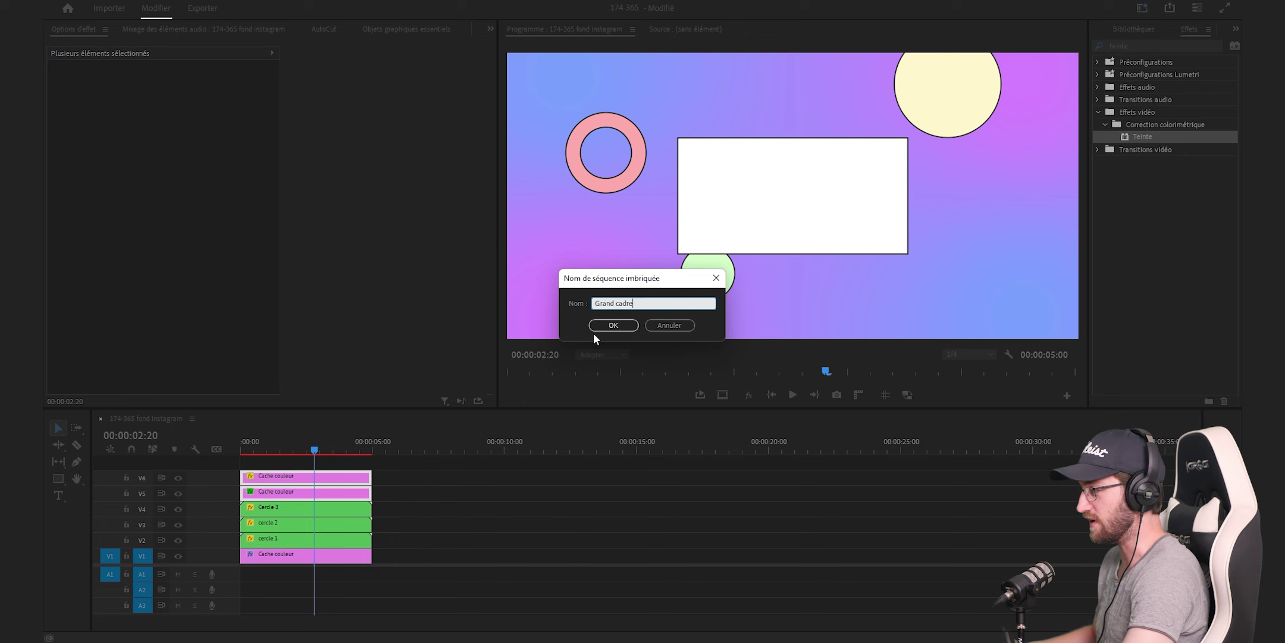
click(596, 327)
Step: Copy both layers from inside Grand cadre and paste them above it in the main sequence
double_click(301, 482)
drag(291, 472, 296, 543)
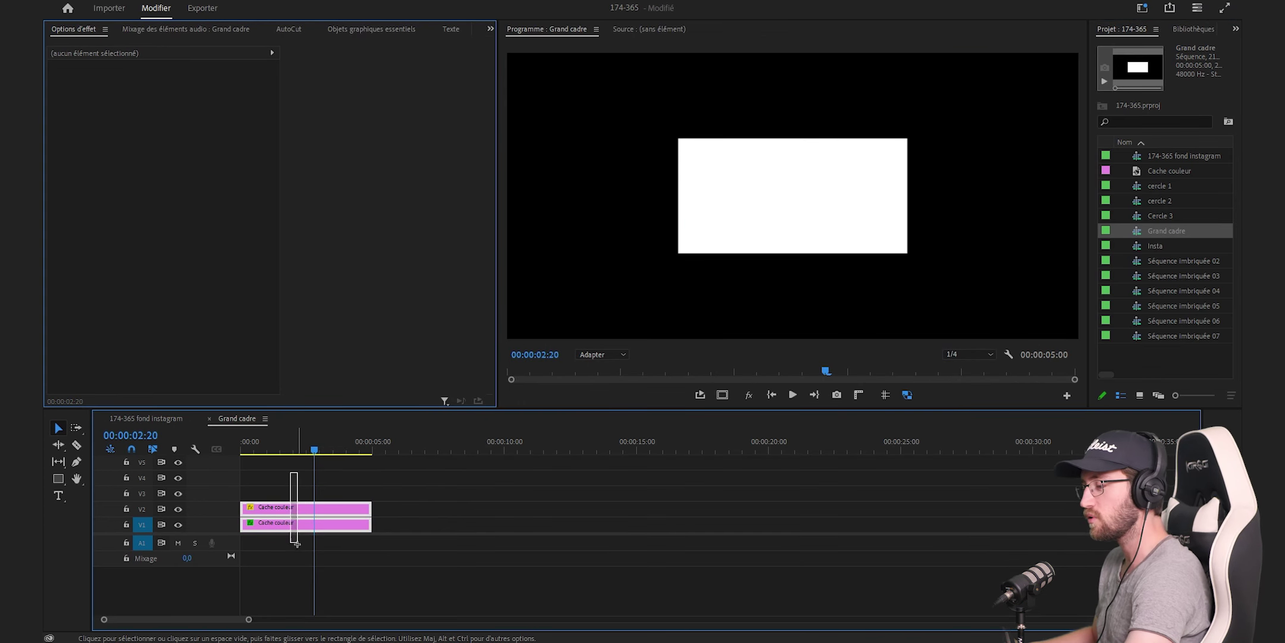
click(155, 418)
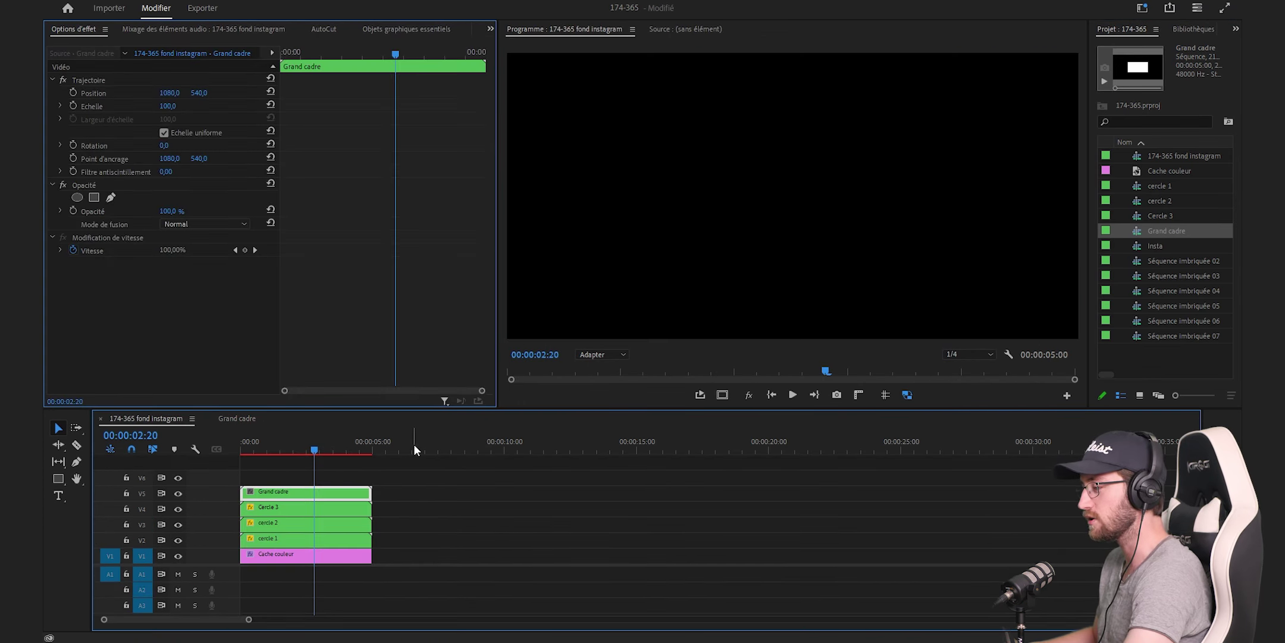
click(412, 444)
key(ctrl+v)
drag(444, 545, 282, 470)
Step: Set the upper pasted colour matte's height scale to 10 and move it to the frame's top edge
click(290, 444)
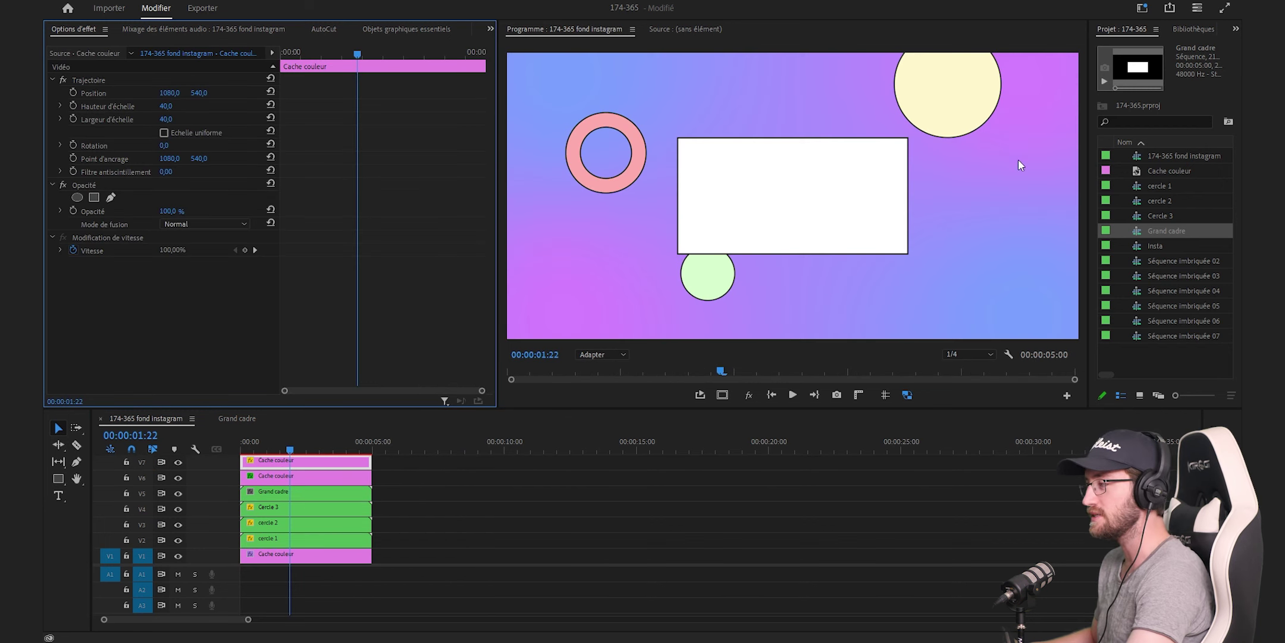
click(166, 106)
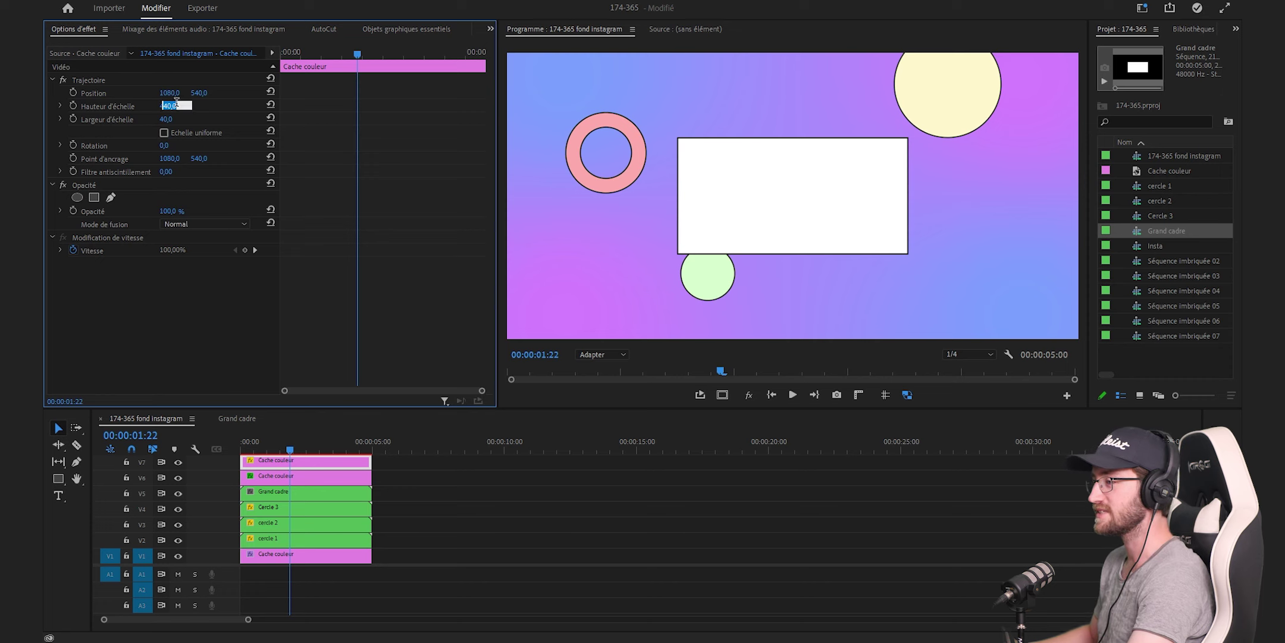
text(10)
key(Return)
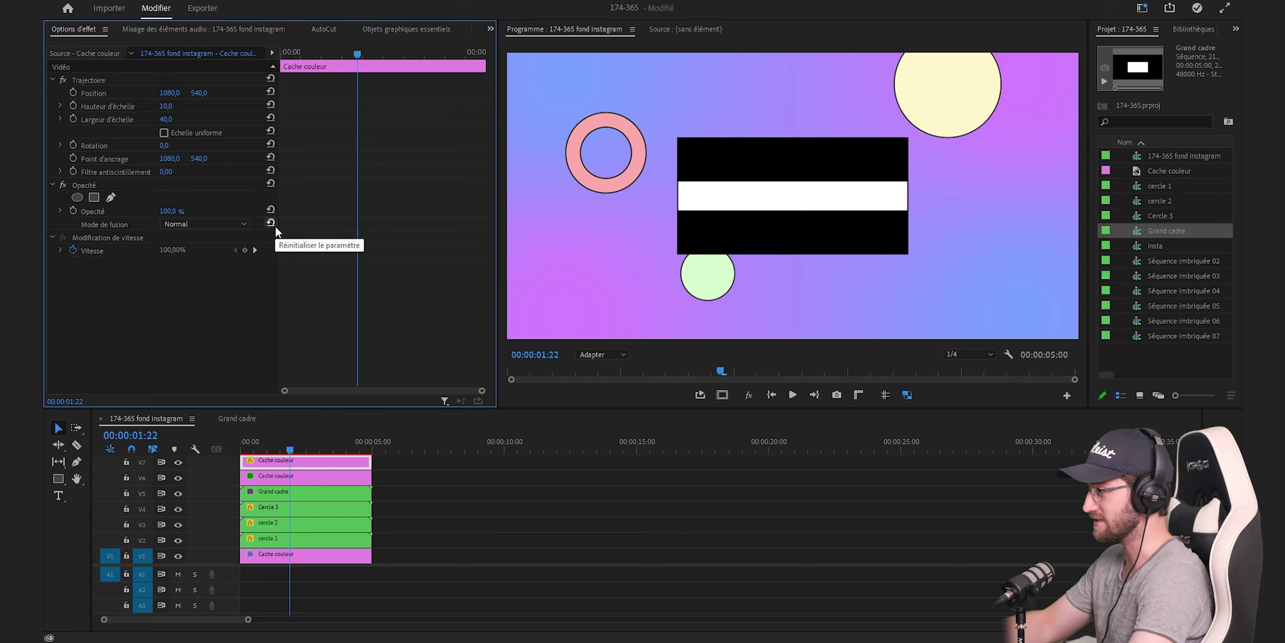
mouse_move(199, 93)
mouse_down()
mouse_move(173, 92)
mouse_move(203, 502)
mouse_up()
click(307, 483)
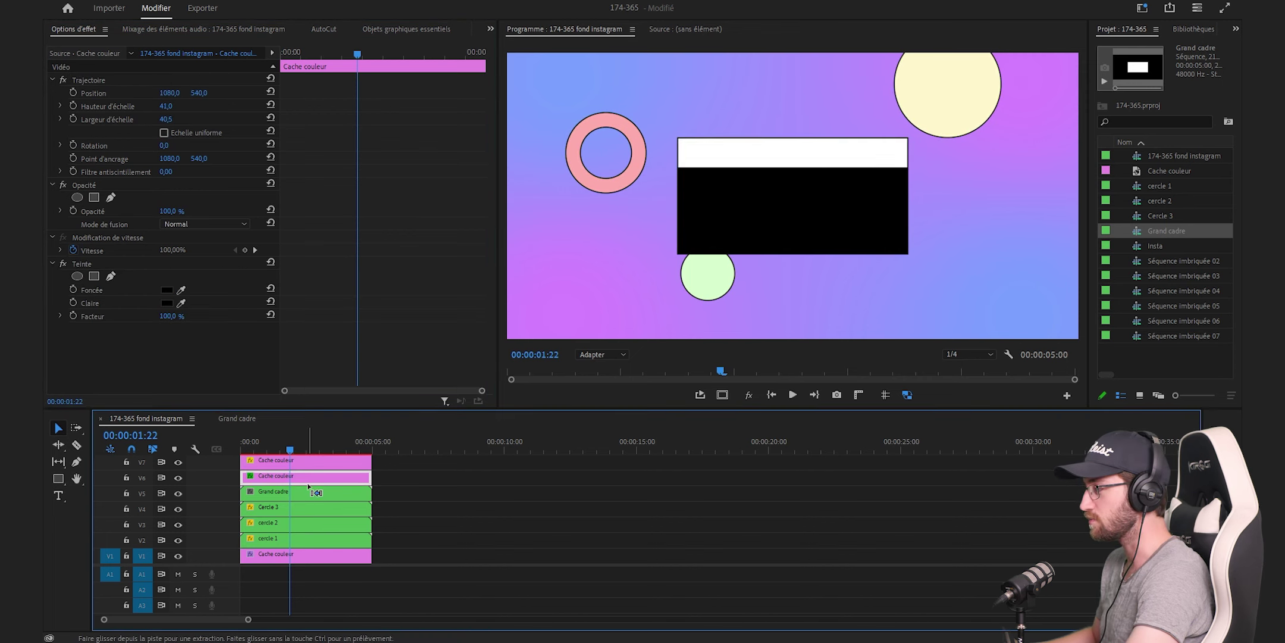
click(682, 177)
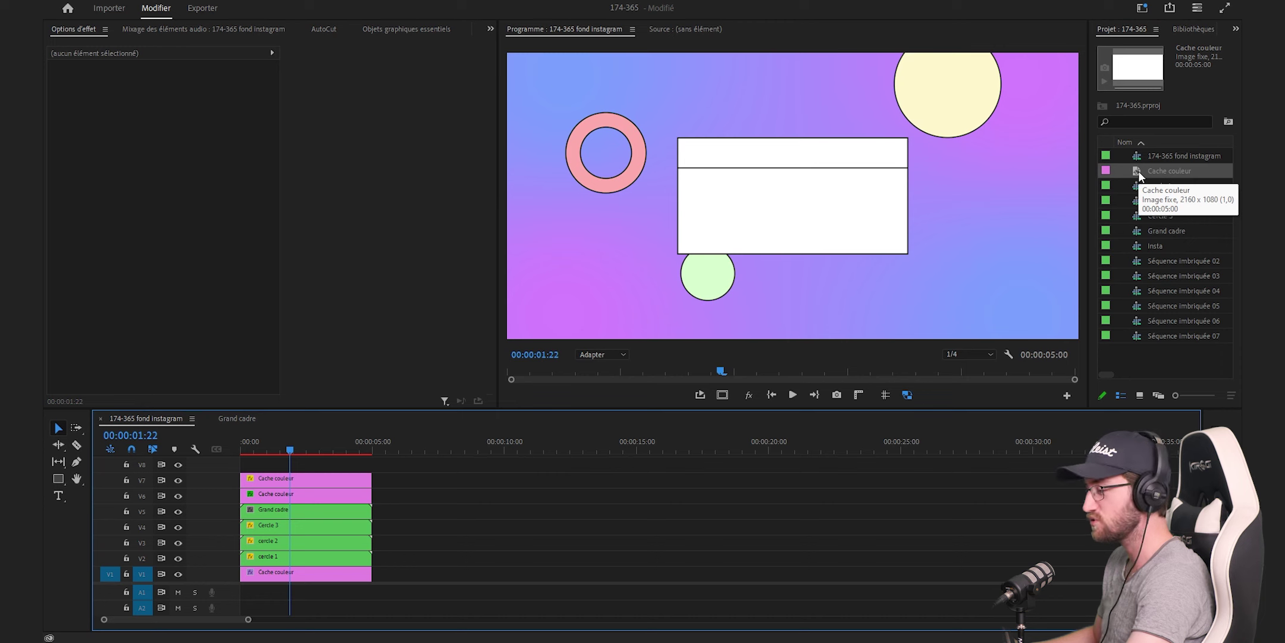
Step: Add a new colour matte as the top layer and apply the Cercle effect to it
drag(1137, 171, 526, 294)
click(260, 466)
key(shift+7)
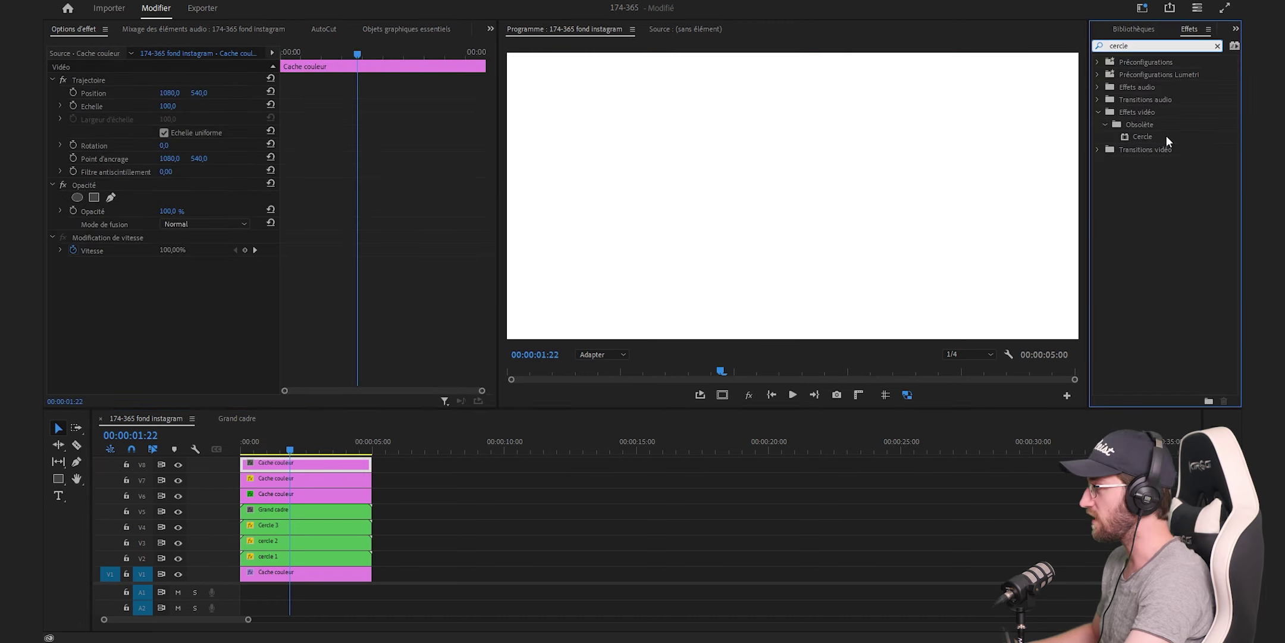
drag(1143, 136, 364, 468)
Step: Make the circle a black outline with edge thickness 5
click(167, 368)
click(714, 389)
click(970, 227)
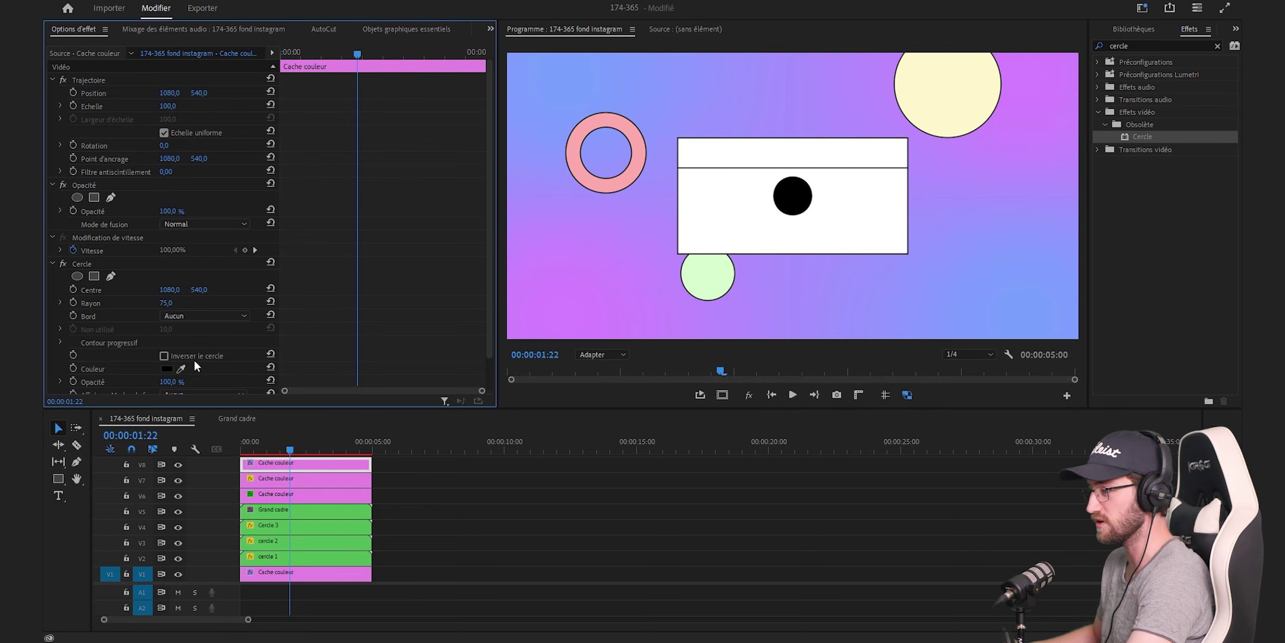
click(183, 314)
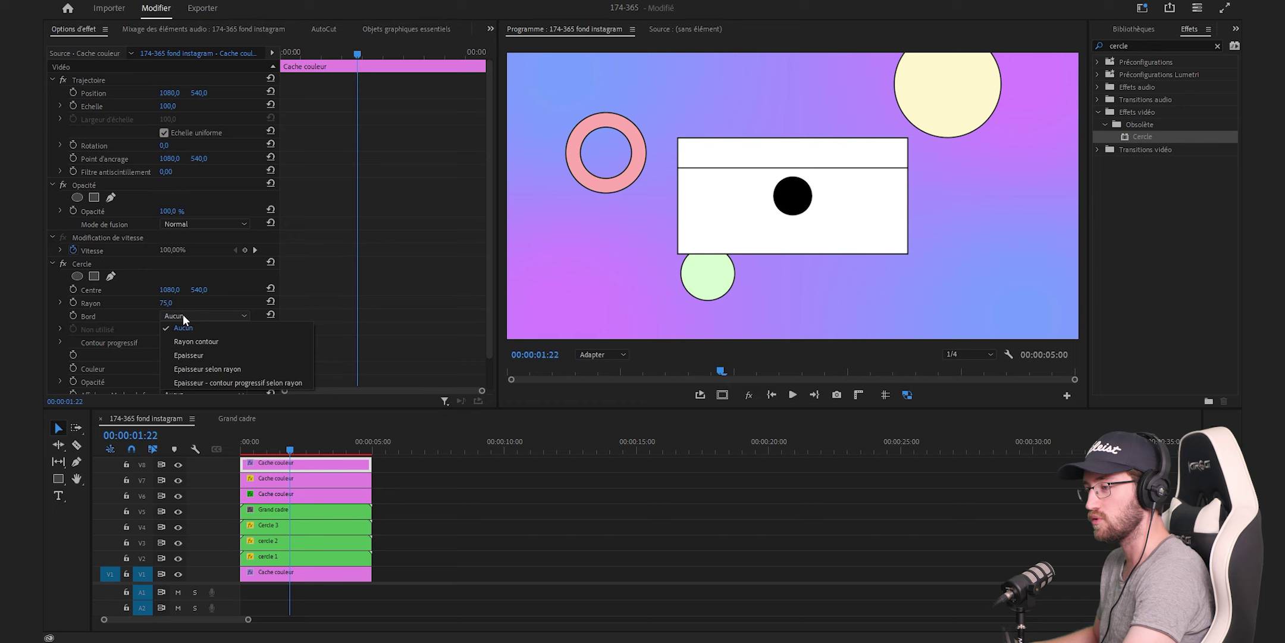
click(203, 355)
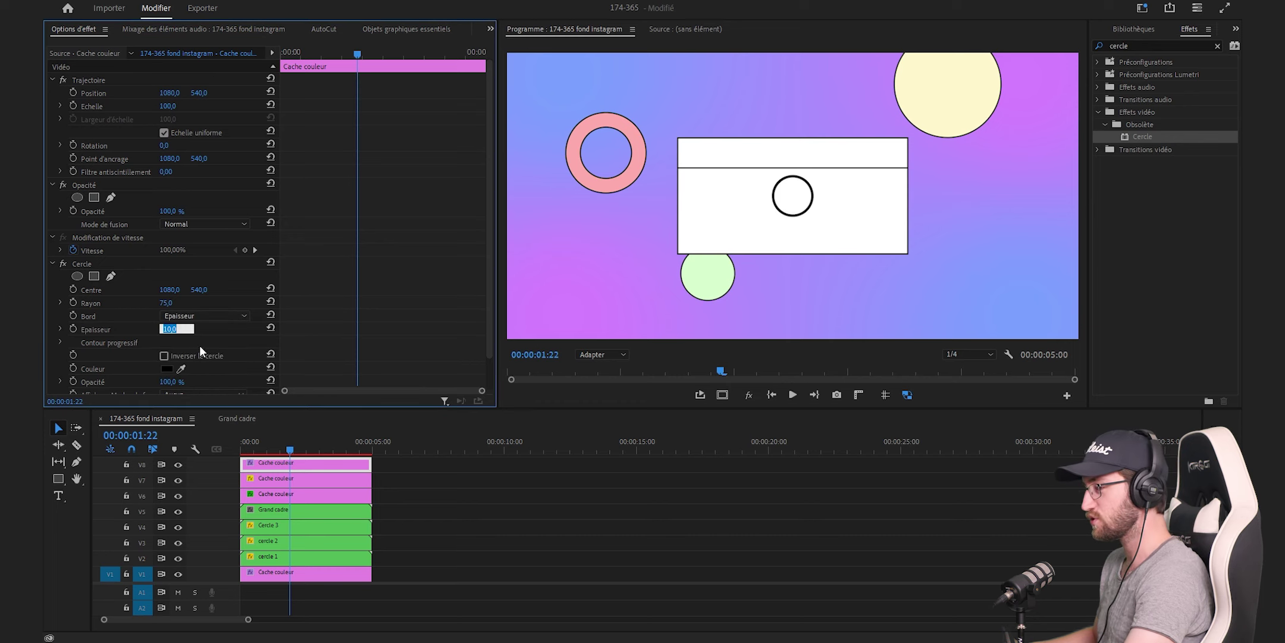
text(5)
key(Return)
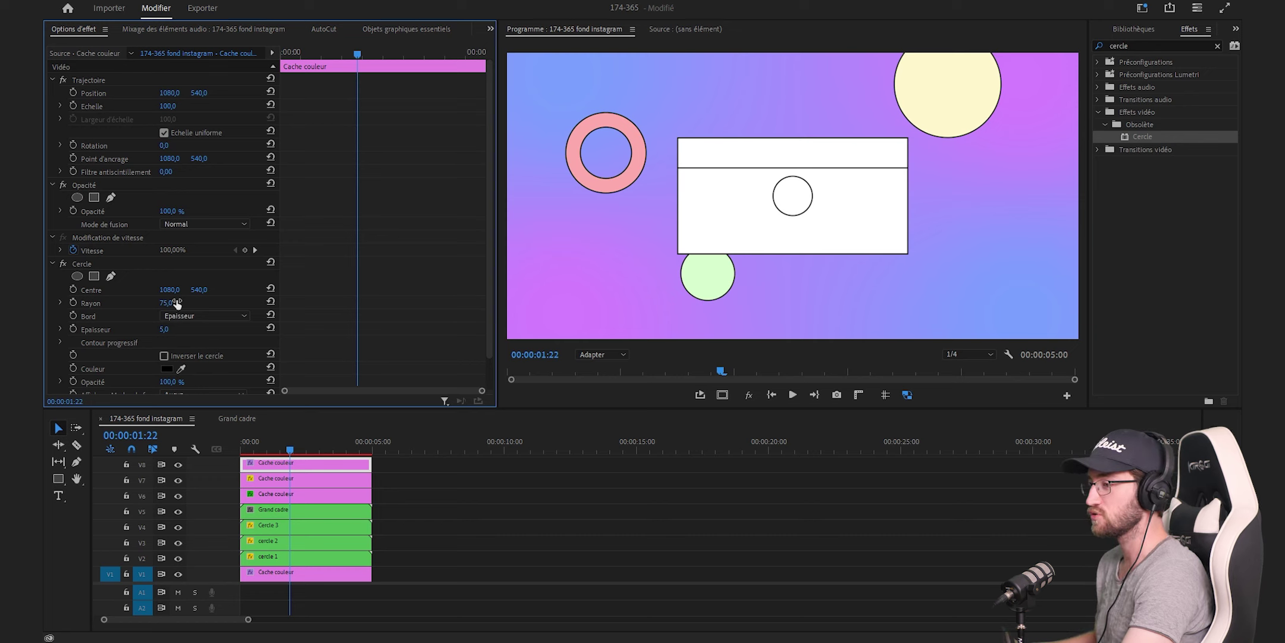
Step: Set the circle radius to 20 and place it at the header band's right end
drag(166, 302, 177, 304)
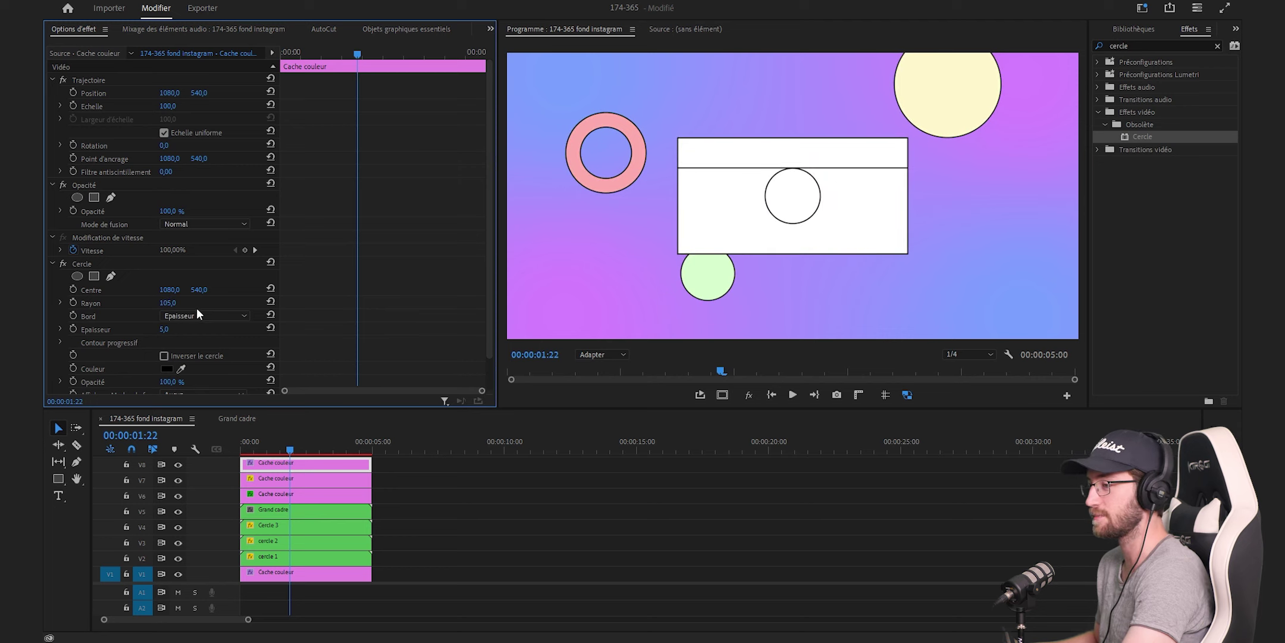
click(170, 302)
text(75)
key(Return)
text(20)
key(Return)
click(82, 264)
drag(792, 196, 891, 154)
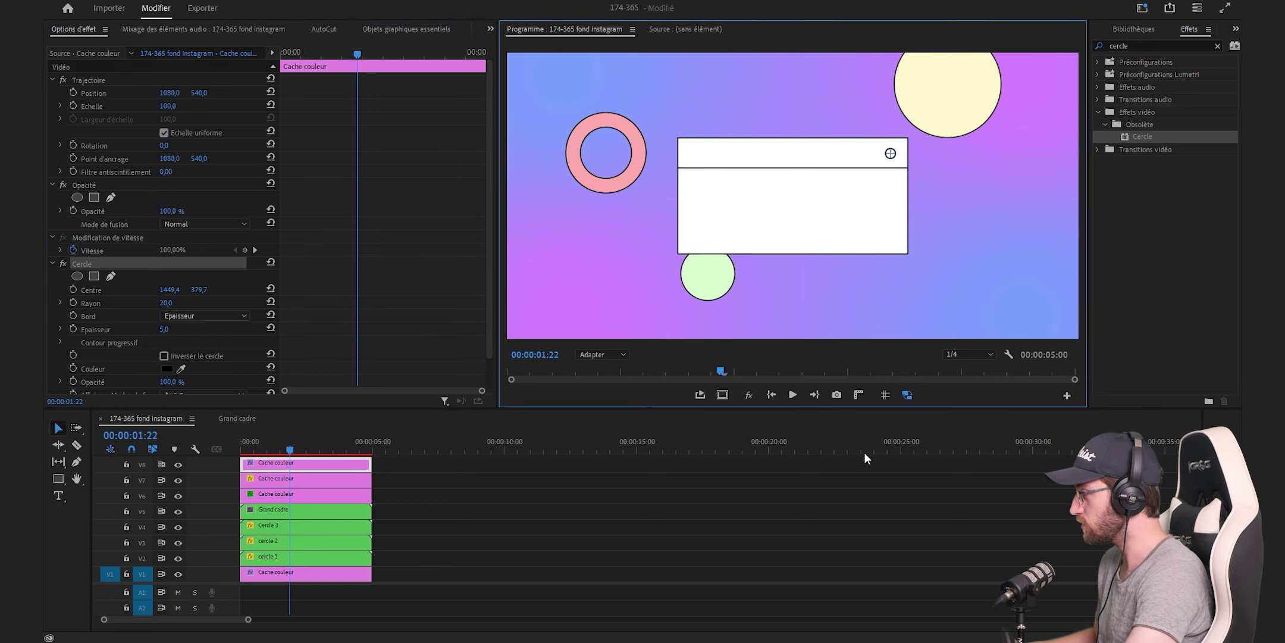
click(856, 546)
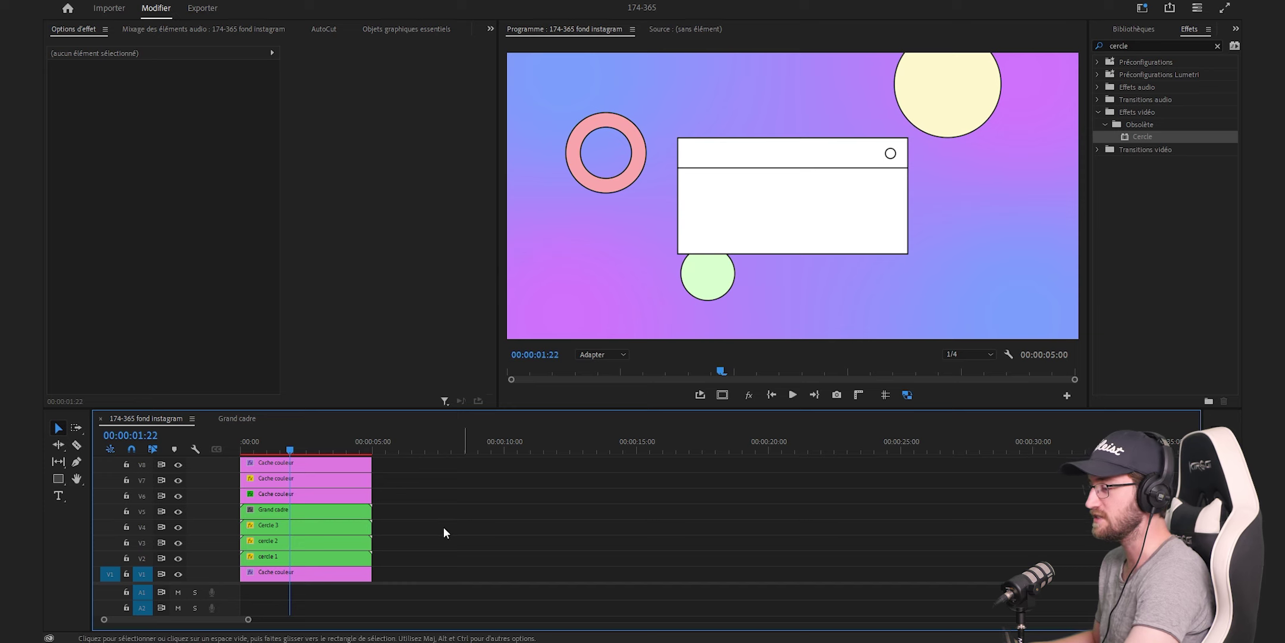
Step: Cut the header band and circle layers and paste them into the Grand cadre nested sequence
drag(397, 459, 348, 500)
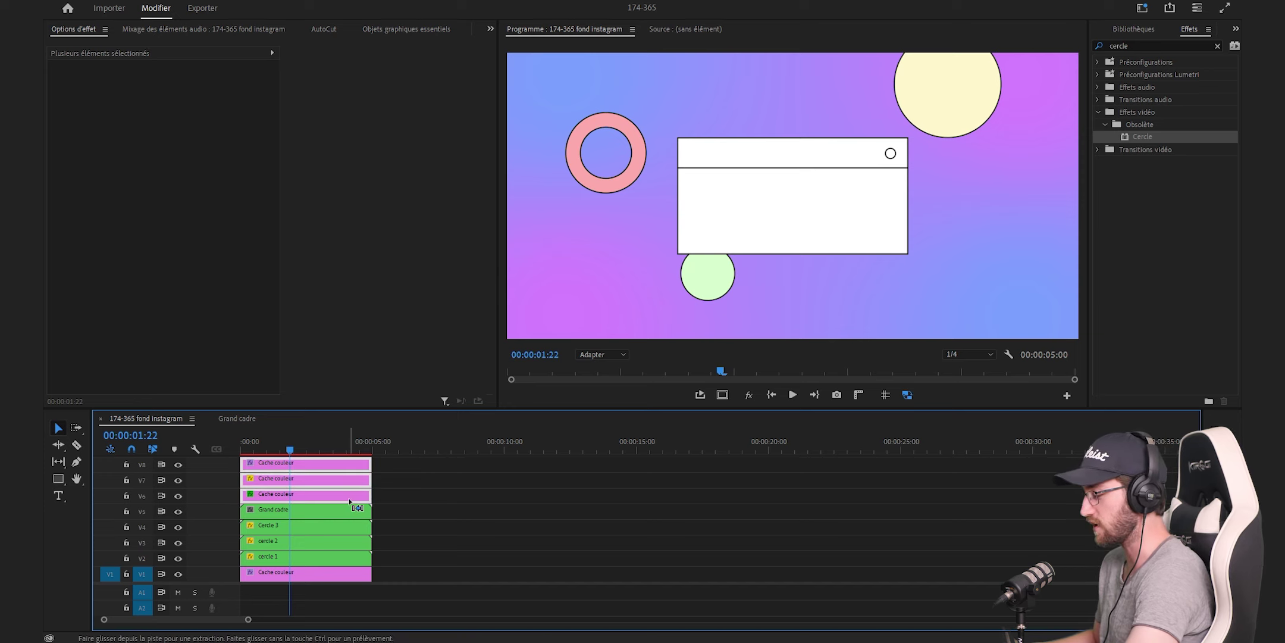
key(Delete)
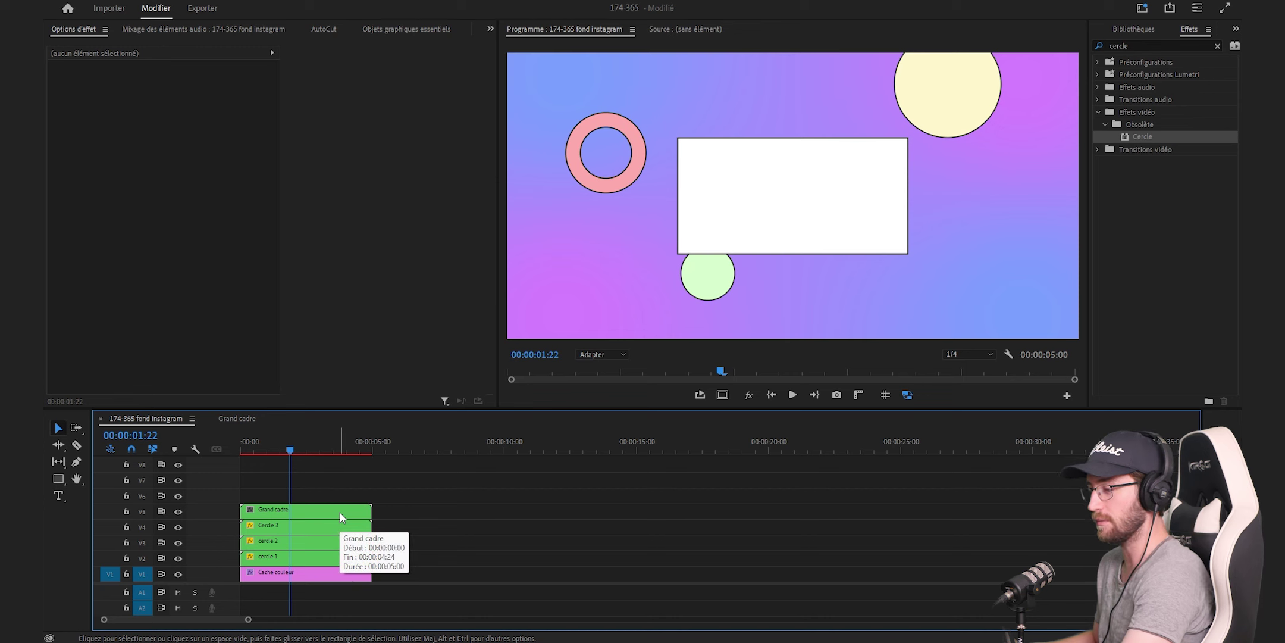
double_click(286, 511)
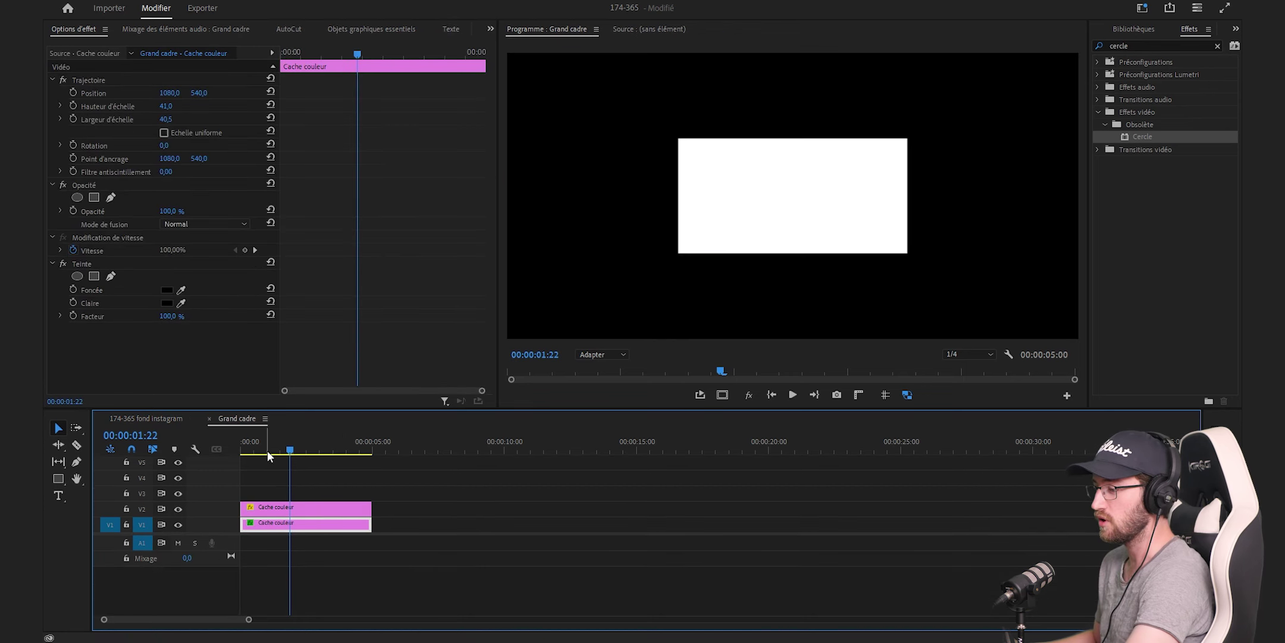
click(280, 441)
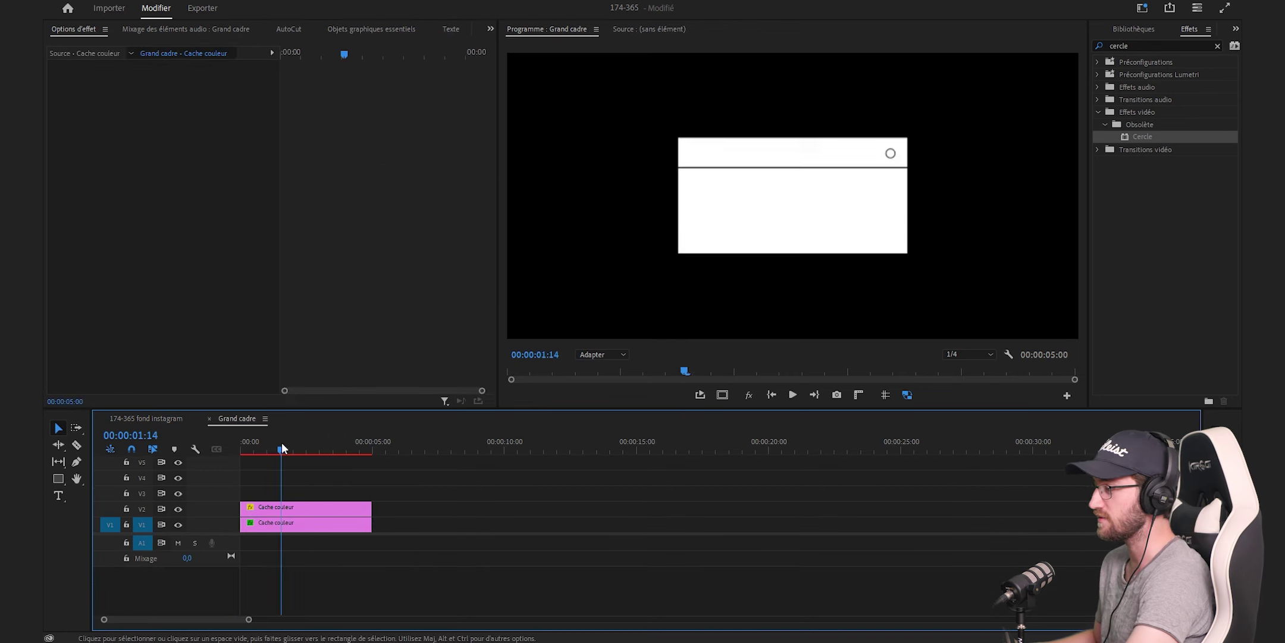
click(146, 419)
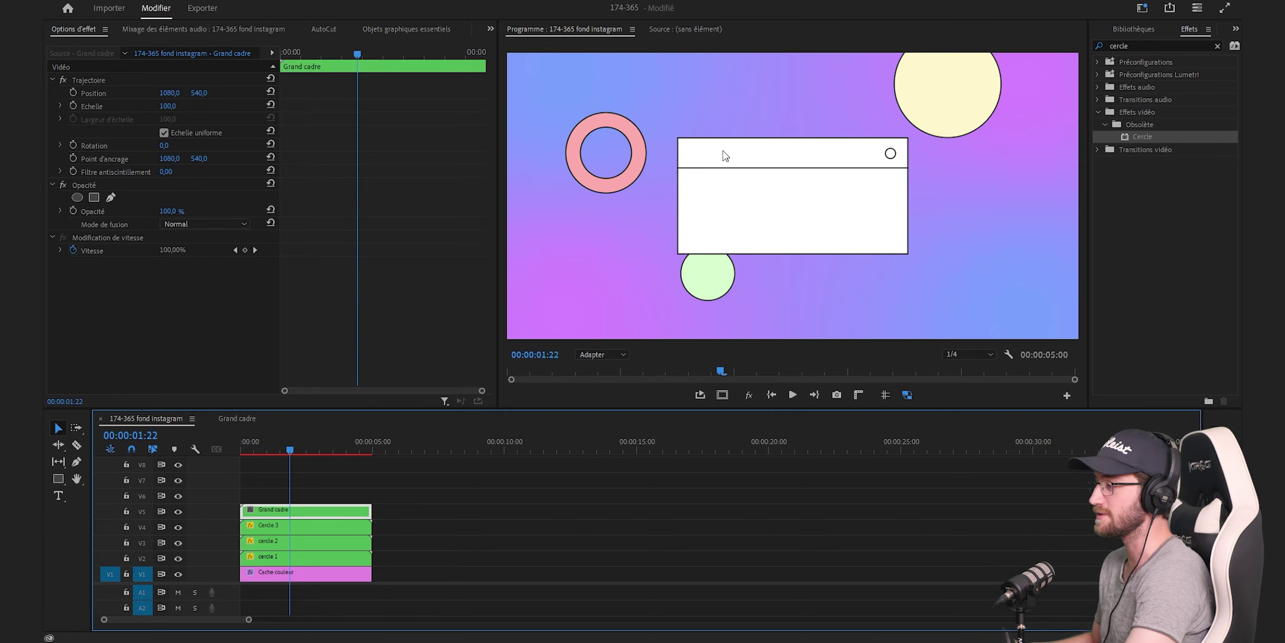
Step: Apply Recadrage to Grand cadre and keyframe the top crop fully hidden near the start
double_click(1148, 45)
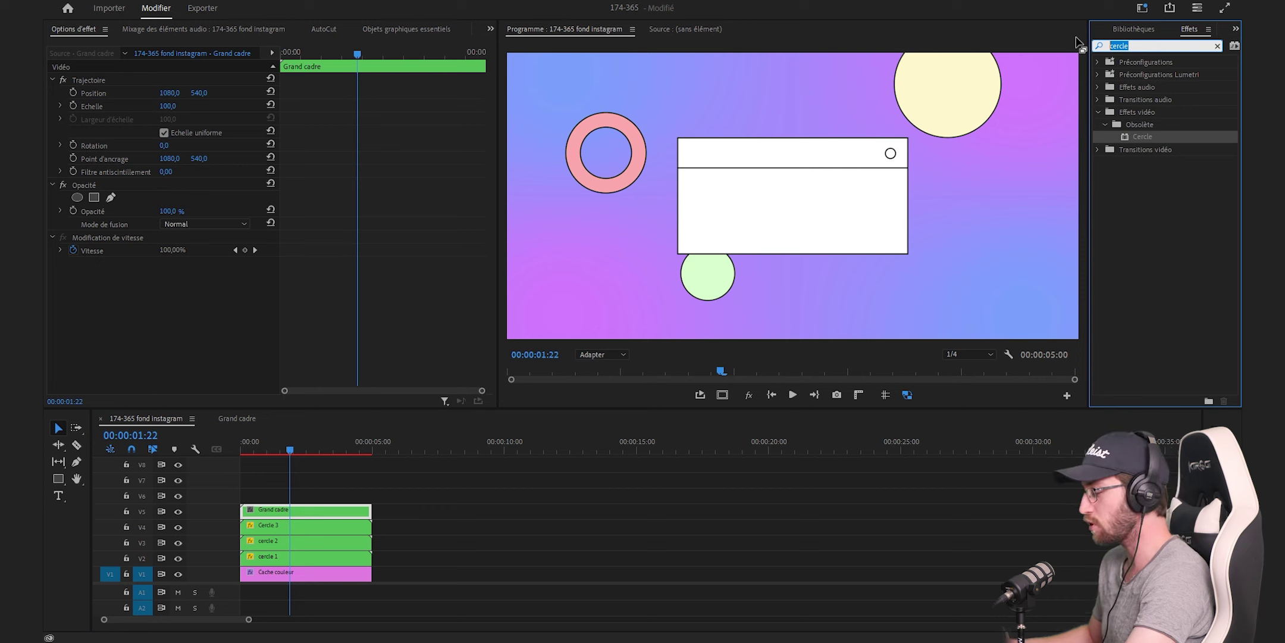
text(recadra)
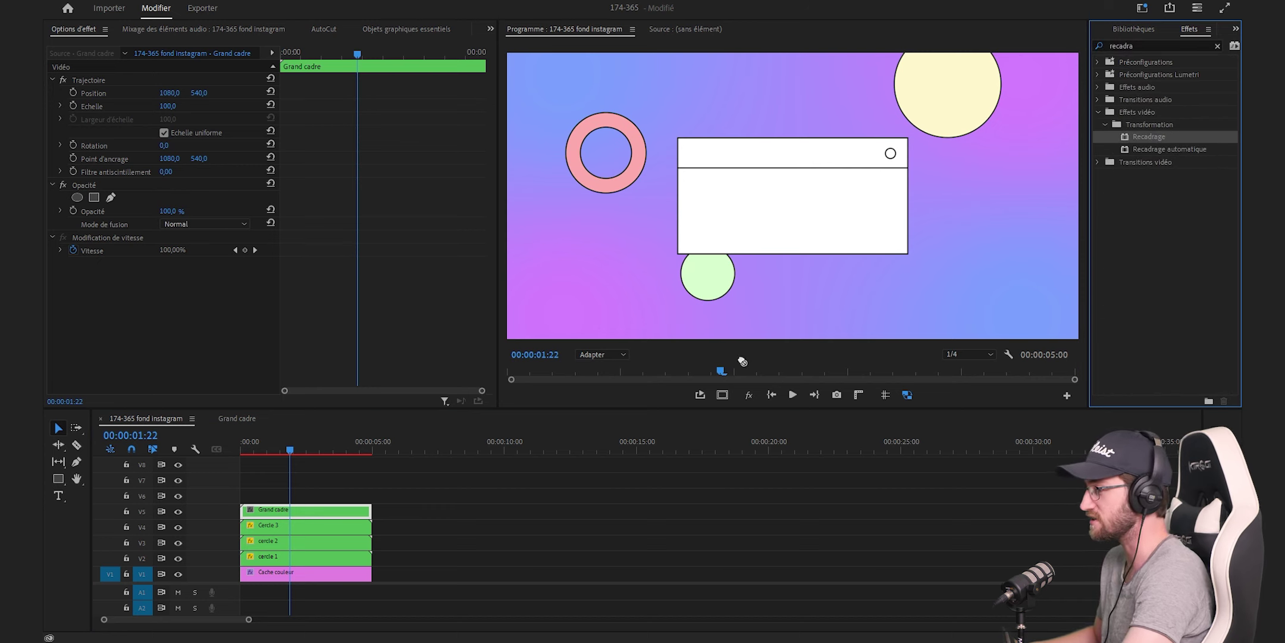
drag(1155, 137, 275, 511)
click(279, 65)
key(Home)
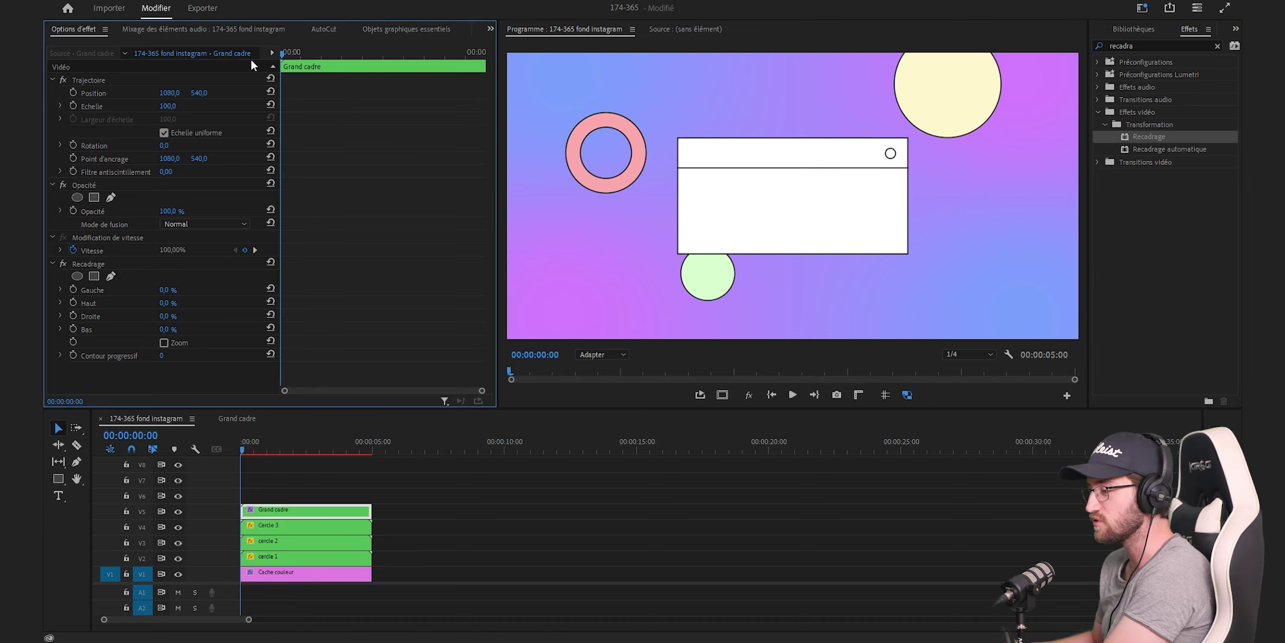
key(shift+Right)
click(73, 302)
click(90, 264)
drag(795, 52, 795, 258)
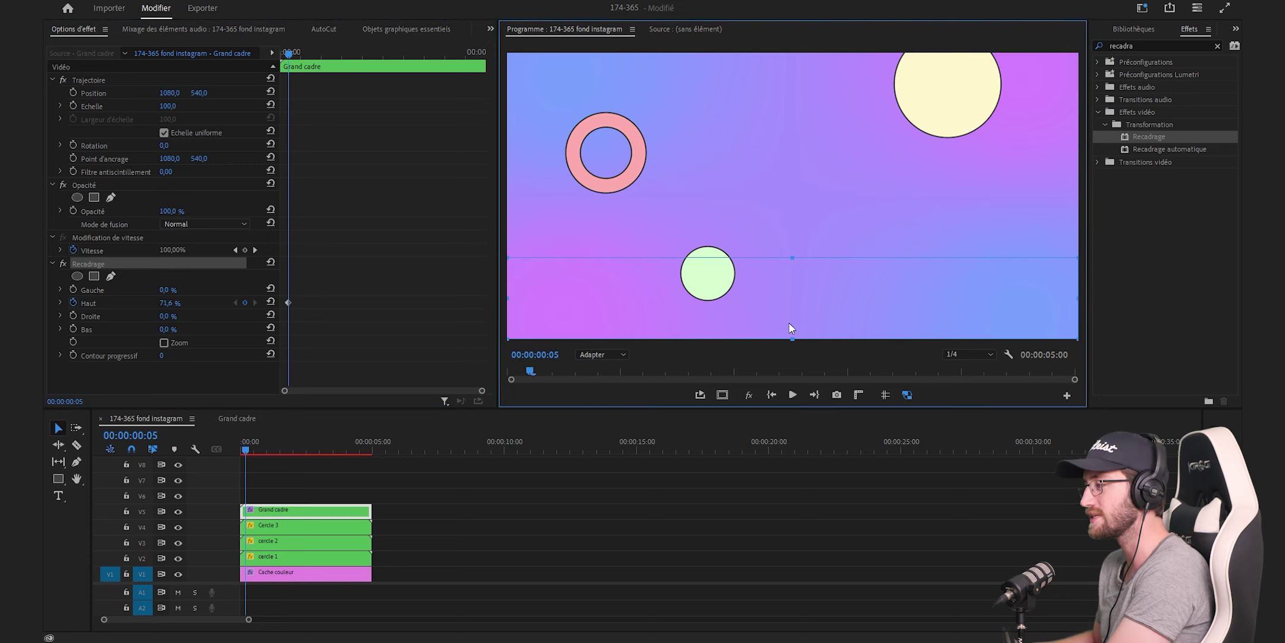
Step: Add a top-crop keyframe at about one second revealing the frame, with eased timing
drag(313, 55, 330, 64)
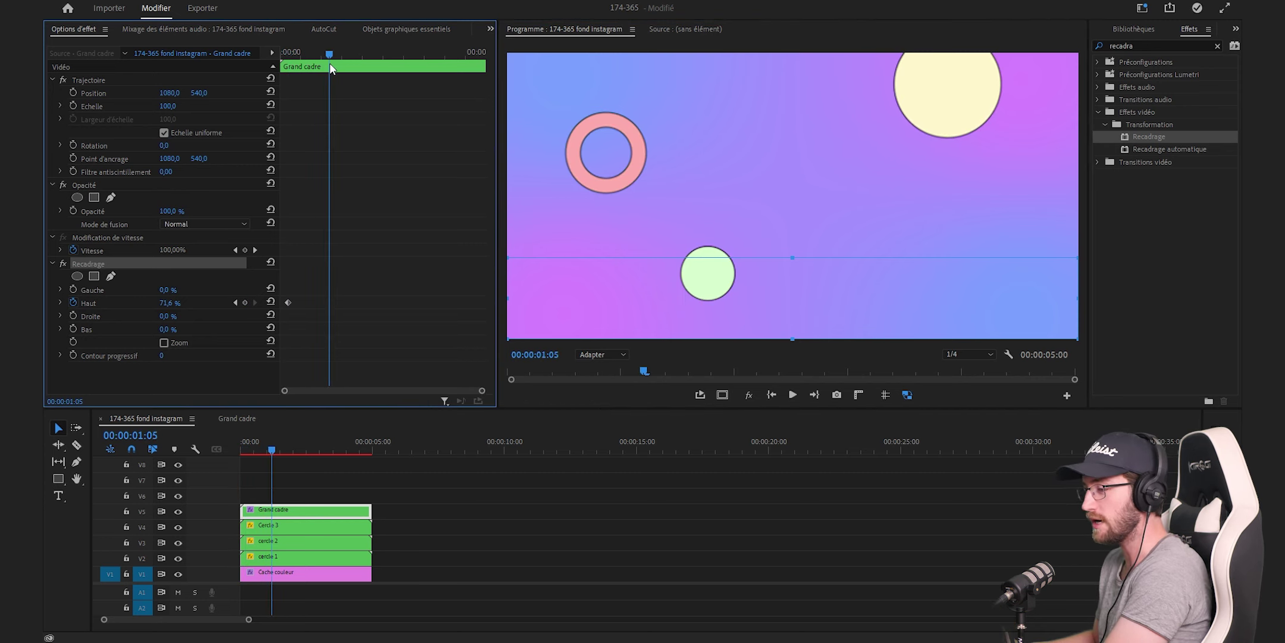
drag(807, 258, 802, 135)
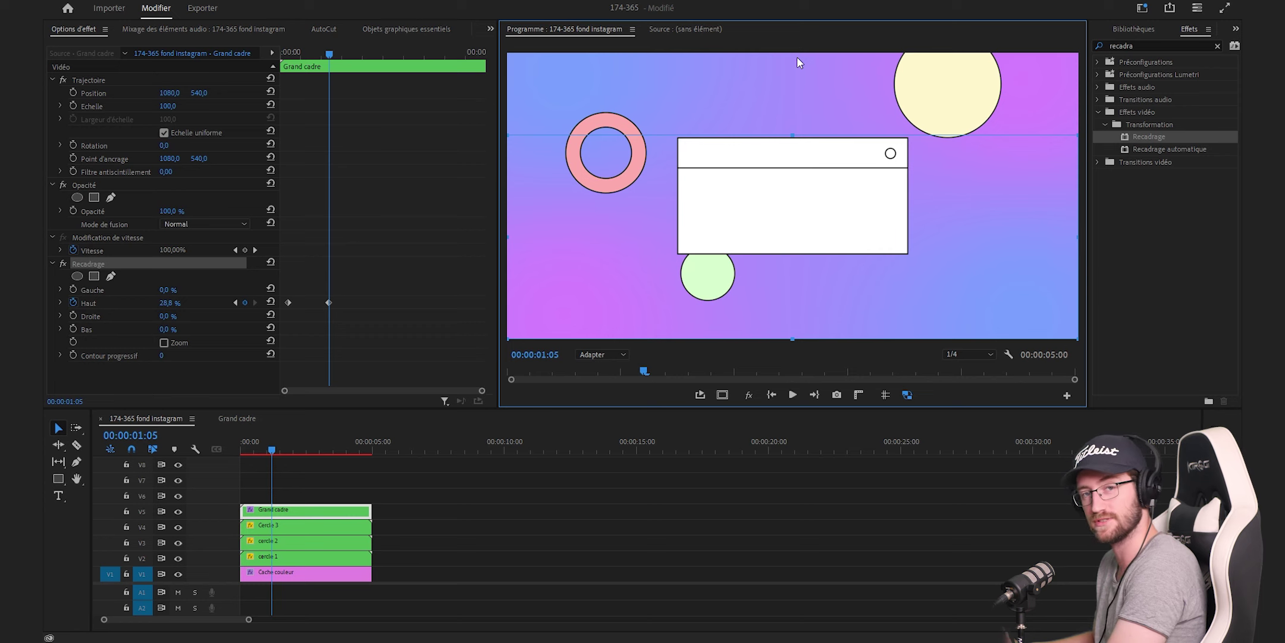
click(60, 303)
click(329, 303)
scroll(333, 298, down, 2)
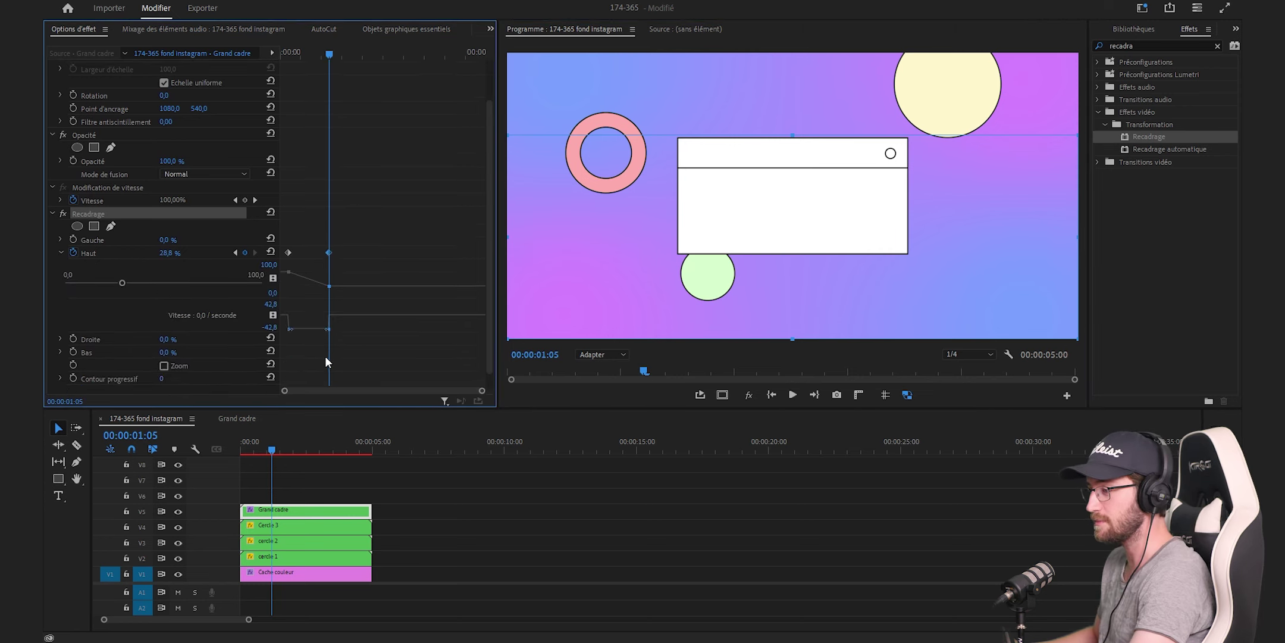
drag(322, 329, 289, 318)
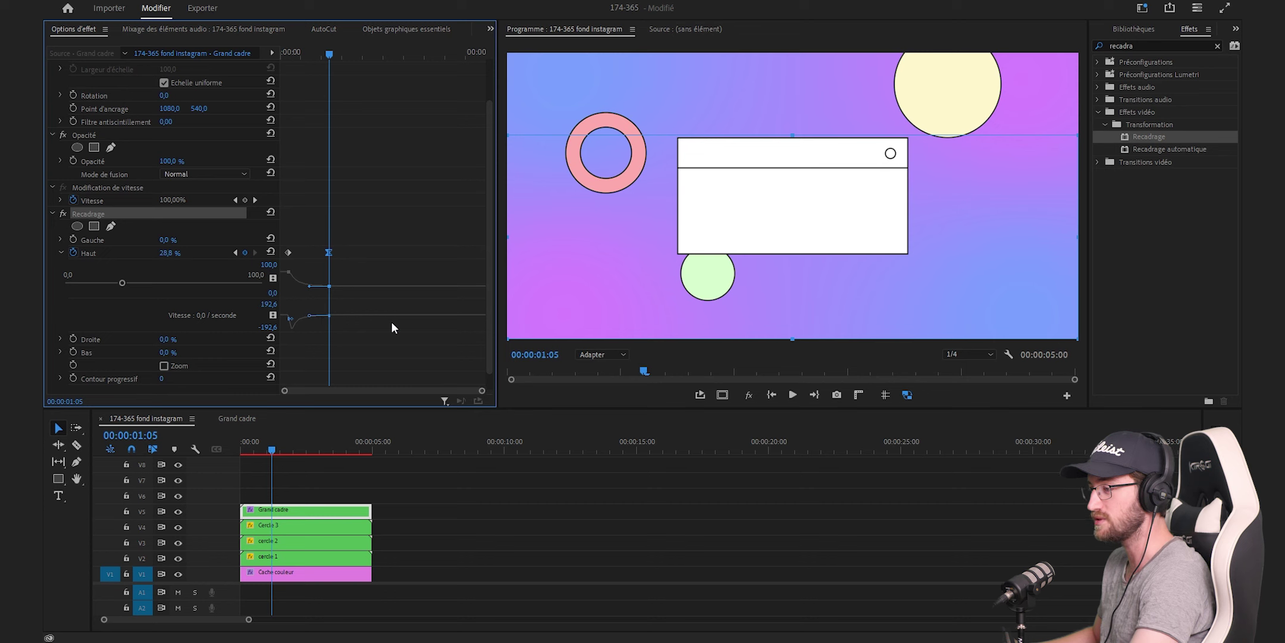
Step: Preview the reveal and shift the top-crop end keyframe to a later time
click(628, 544)
key(Home)
key(space)
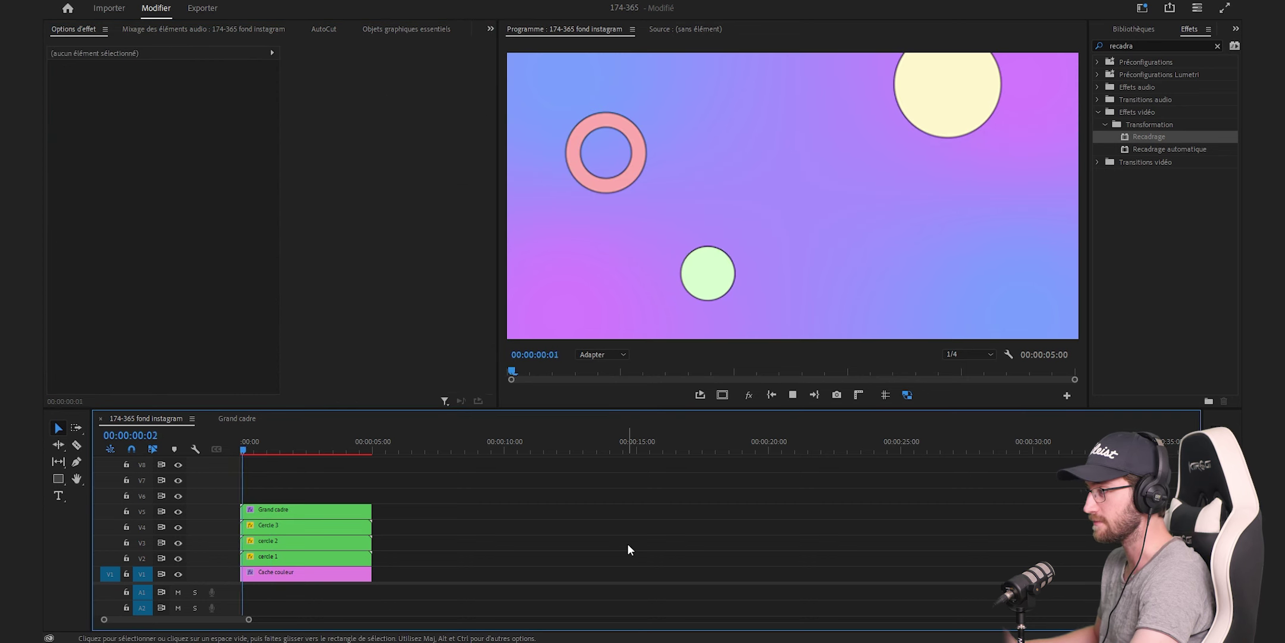
click(304, 510)
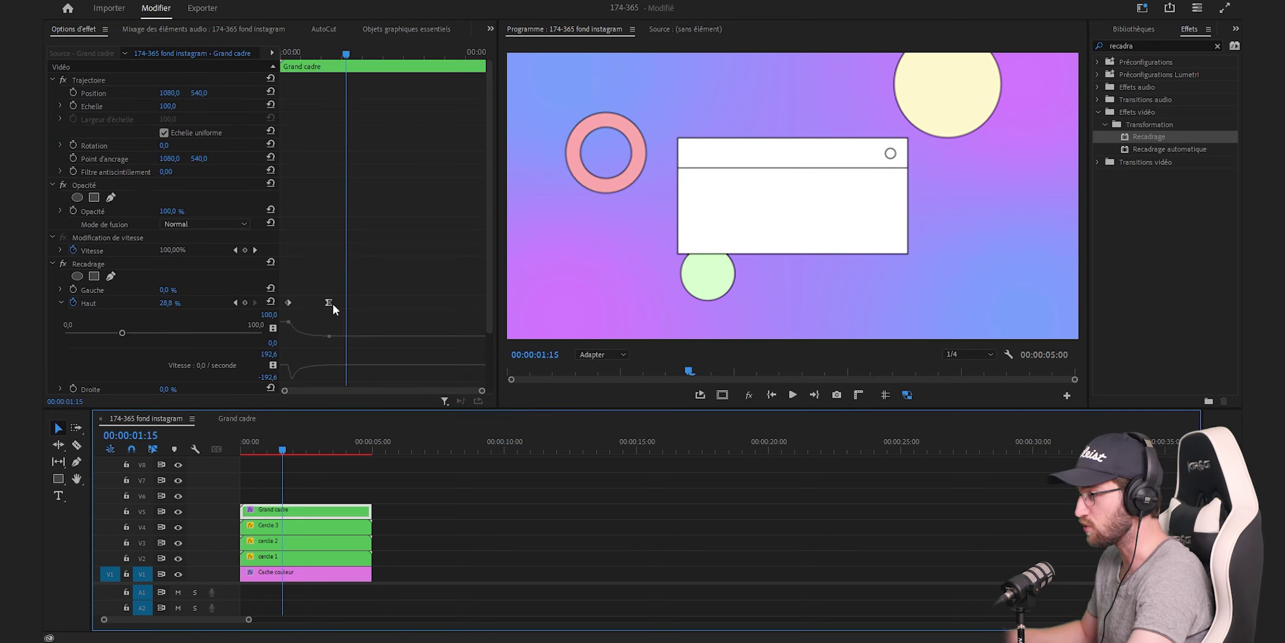
drag(330, 303, 346, 302)
key(Home)
key(space)
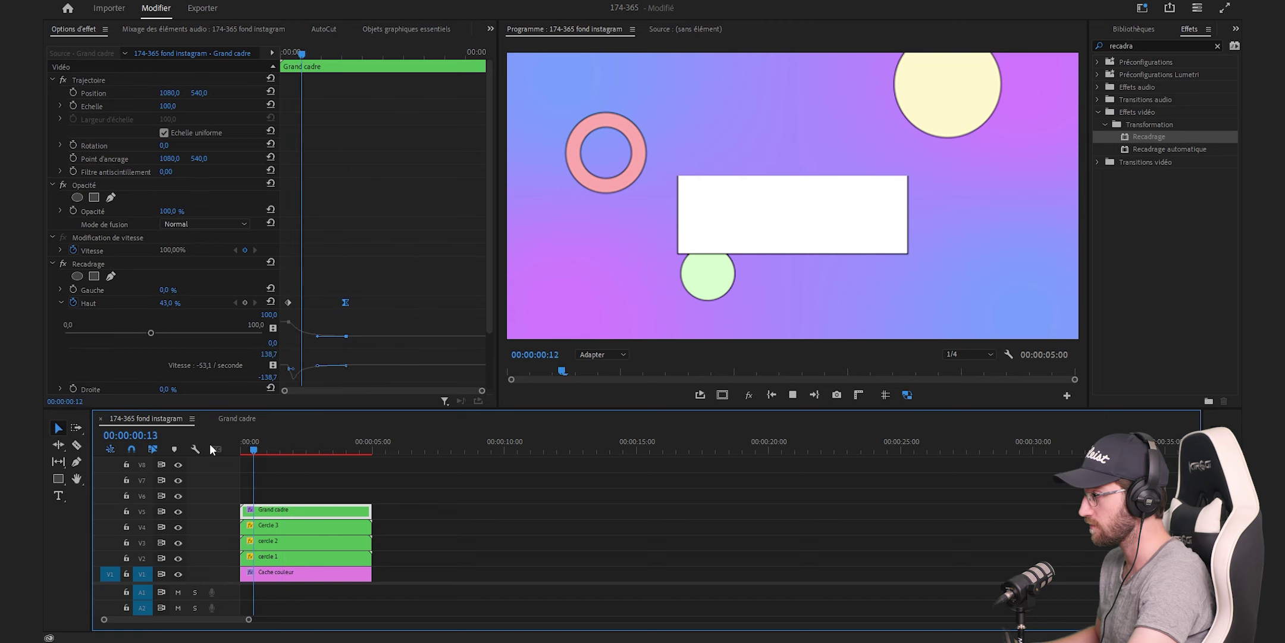
key(space)
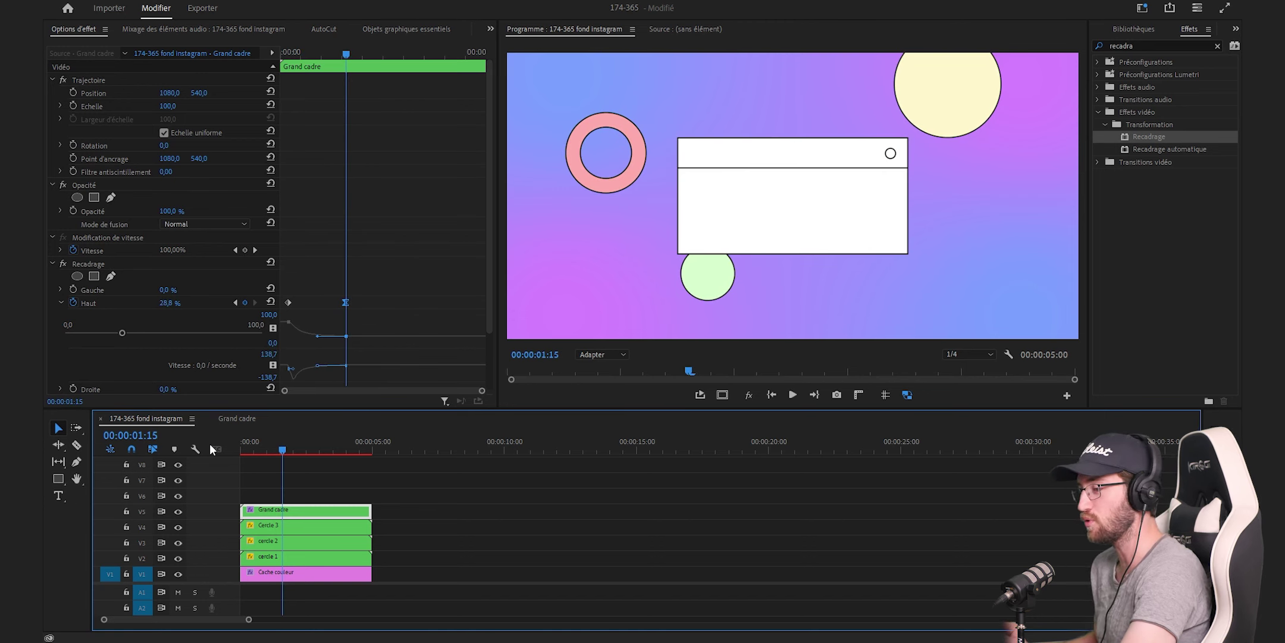
click(310, 523)
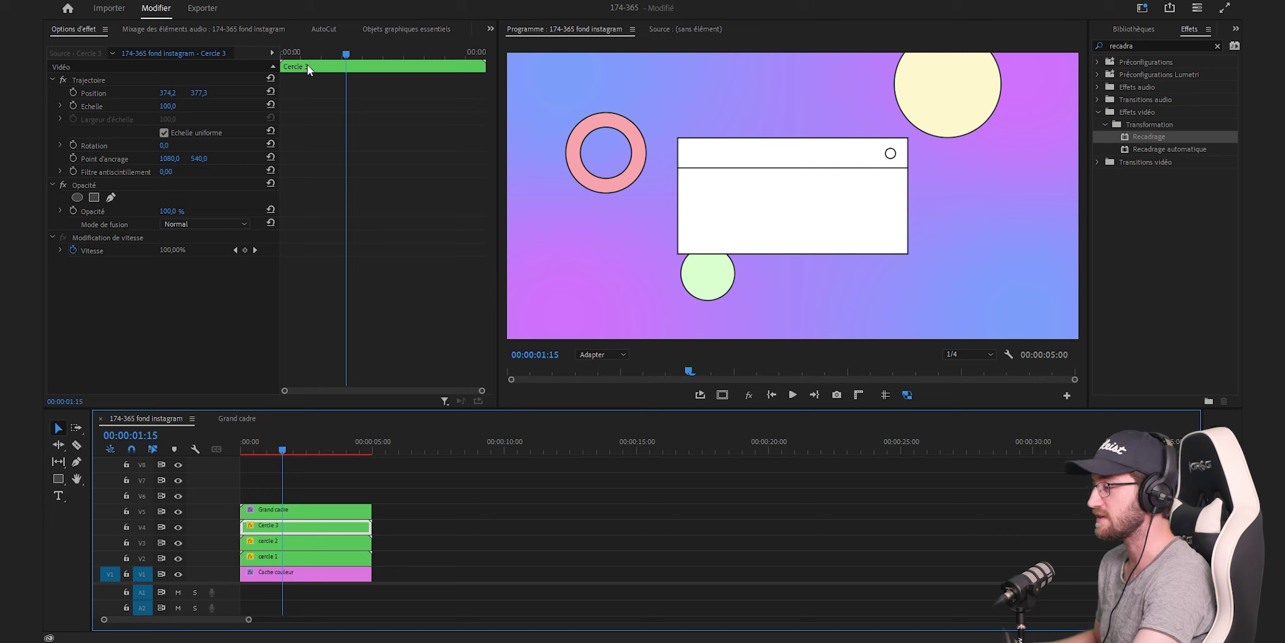
Step: Keyframe Cercle 3's position so the pink ring drifts up and right across the clip
drag(305, 59, 257, 59)
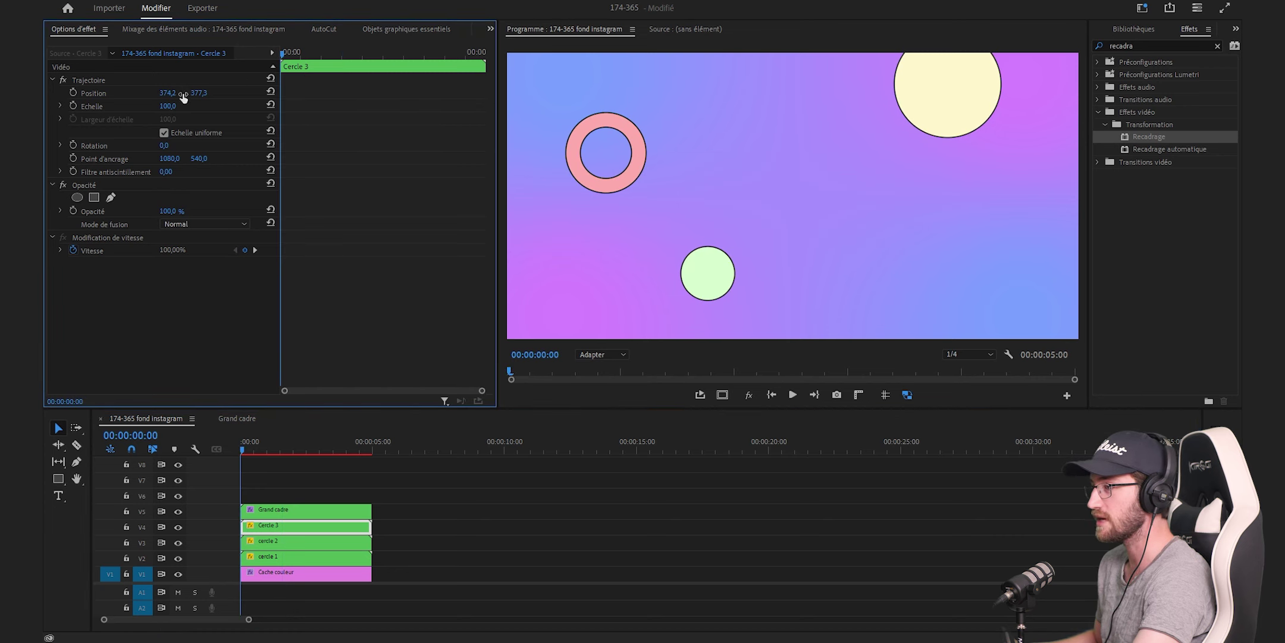
click(72, 91)
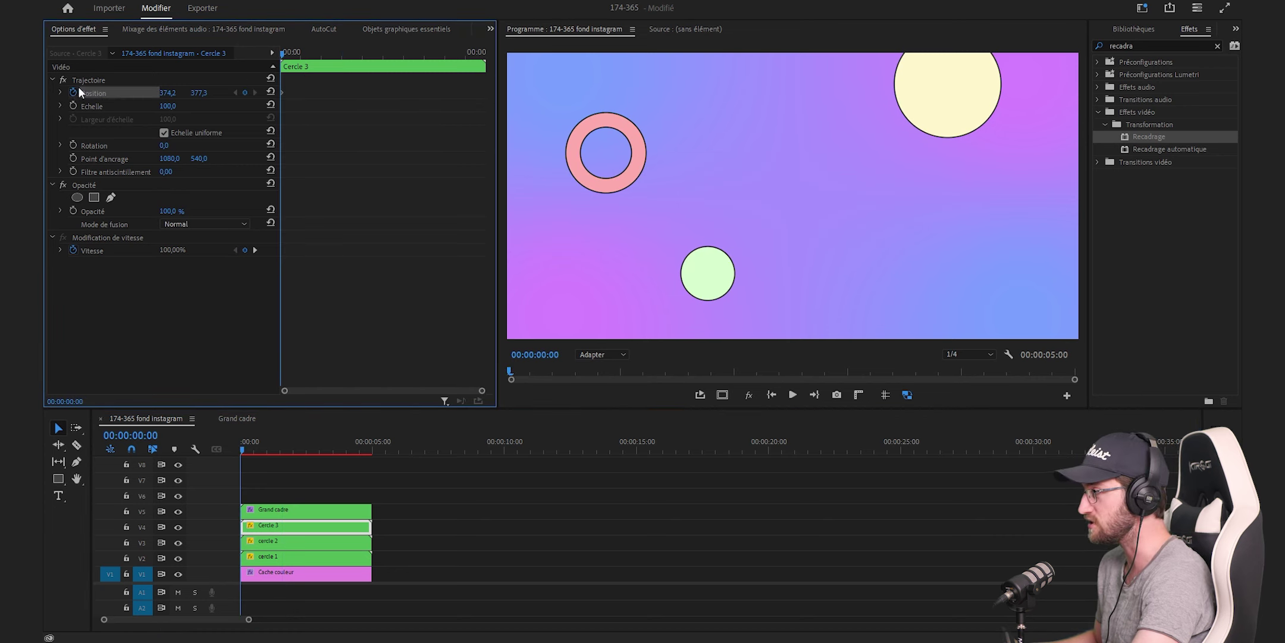
click(310, 54)
drag(623, 178, 655, 154)
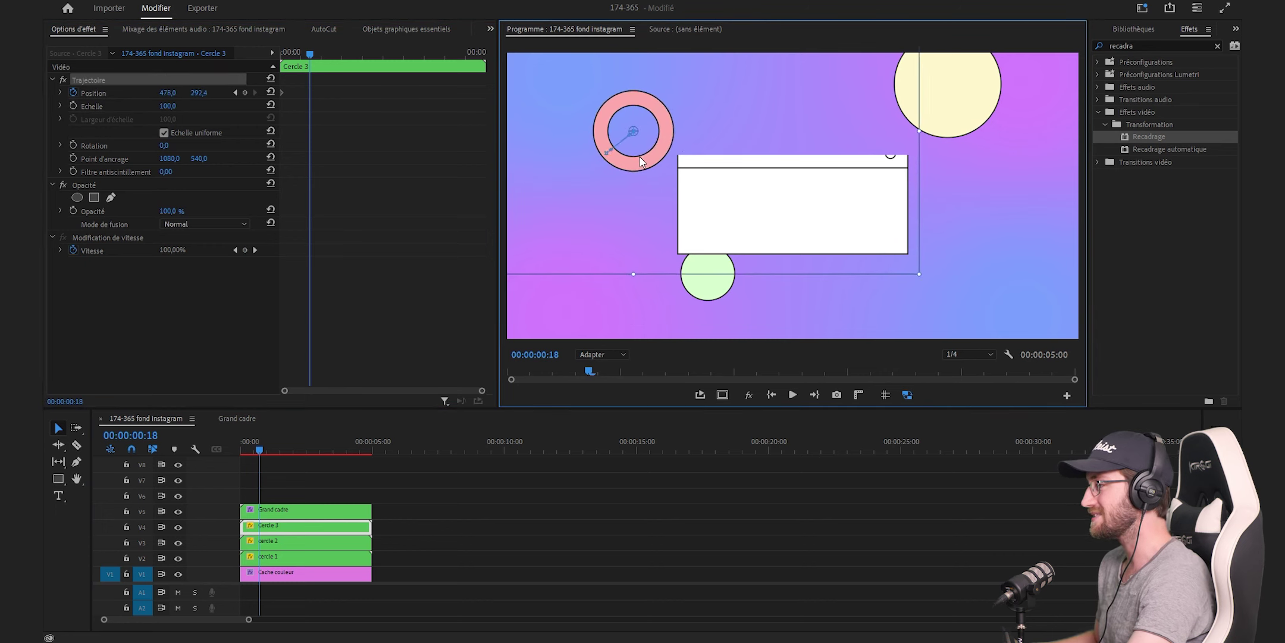
drag(308, 93, 512, 108)
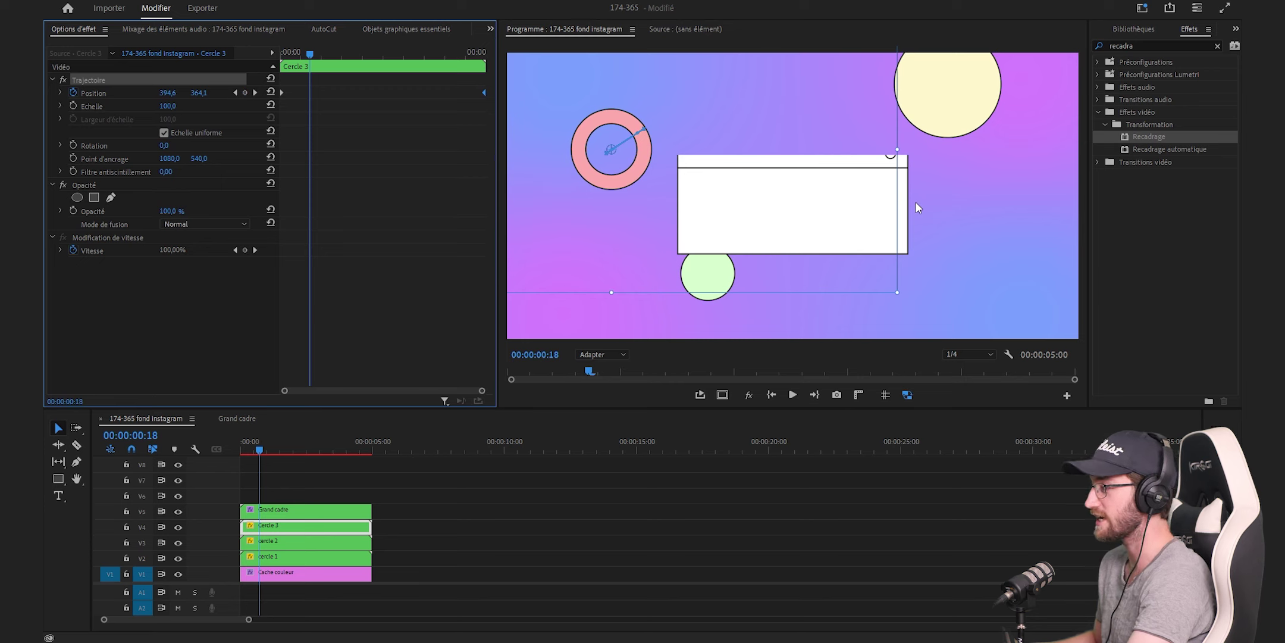
click(537, 503)
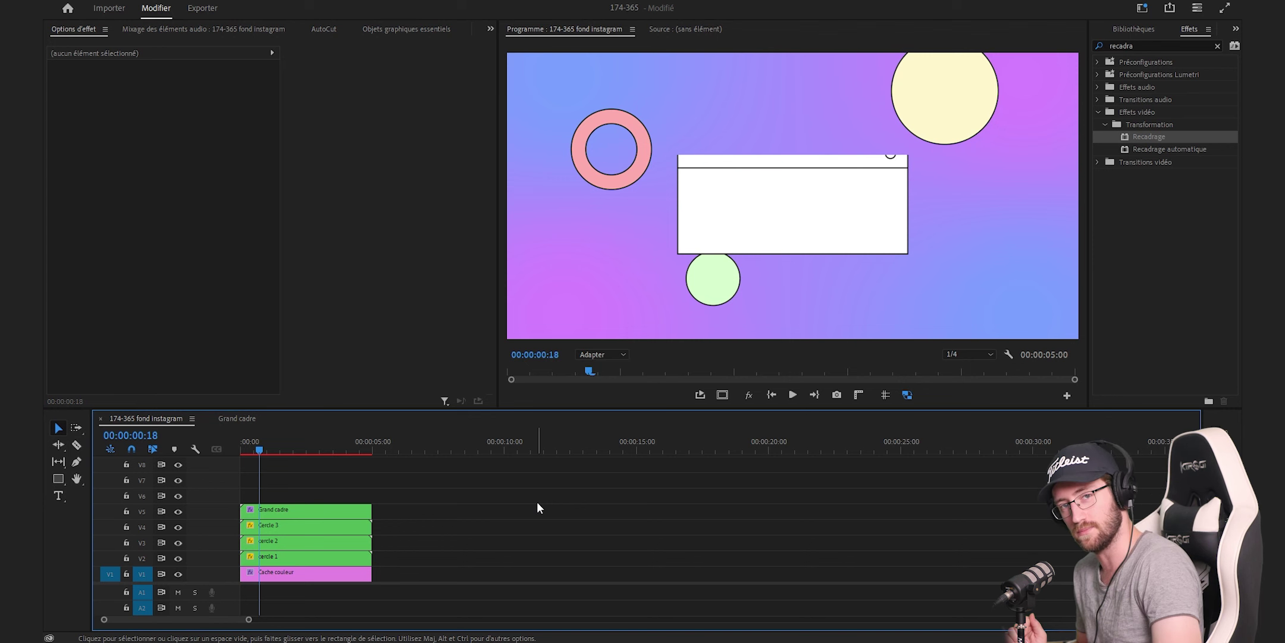
click(288, 516)
Step: Inside Grand cadre, draw a text box on the white frame and type the title starting 'Tuto'
double_click(288, 516)
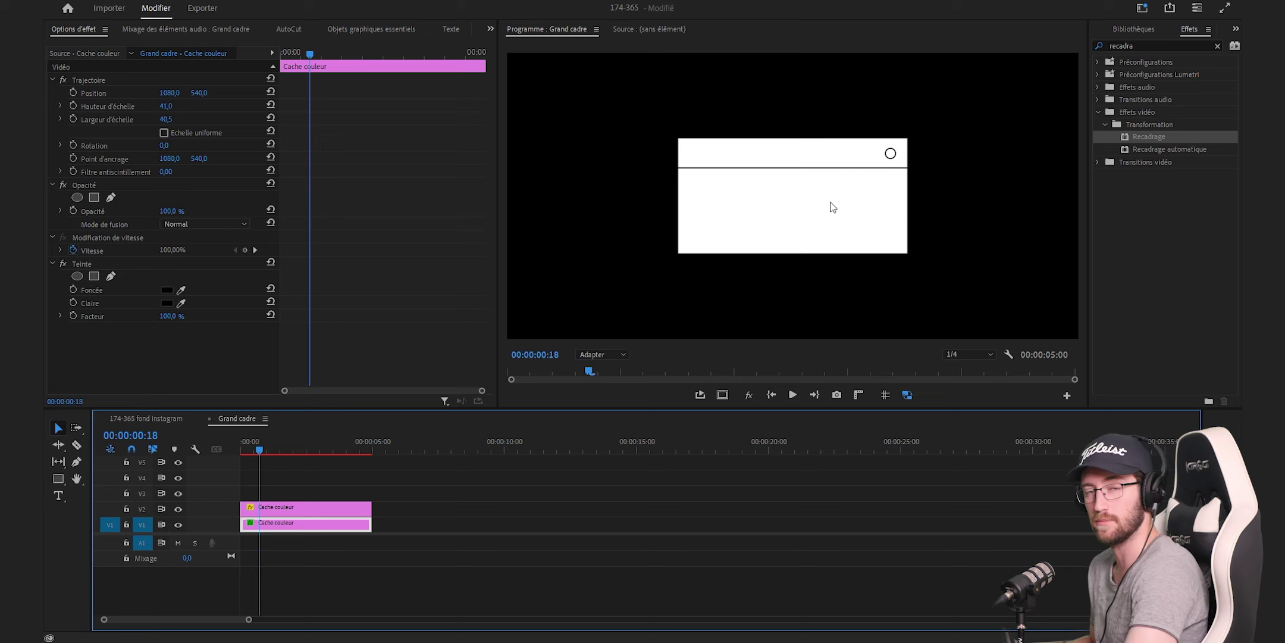
click(59, 495)
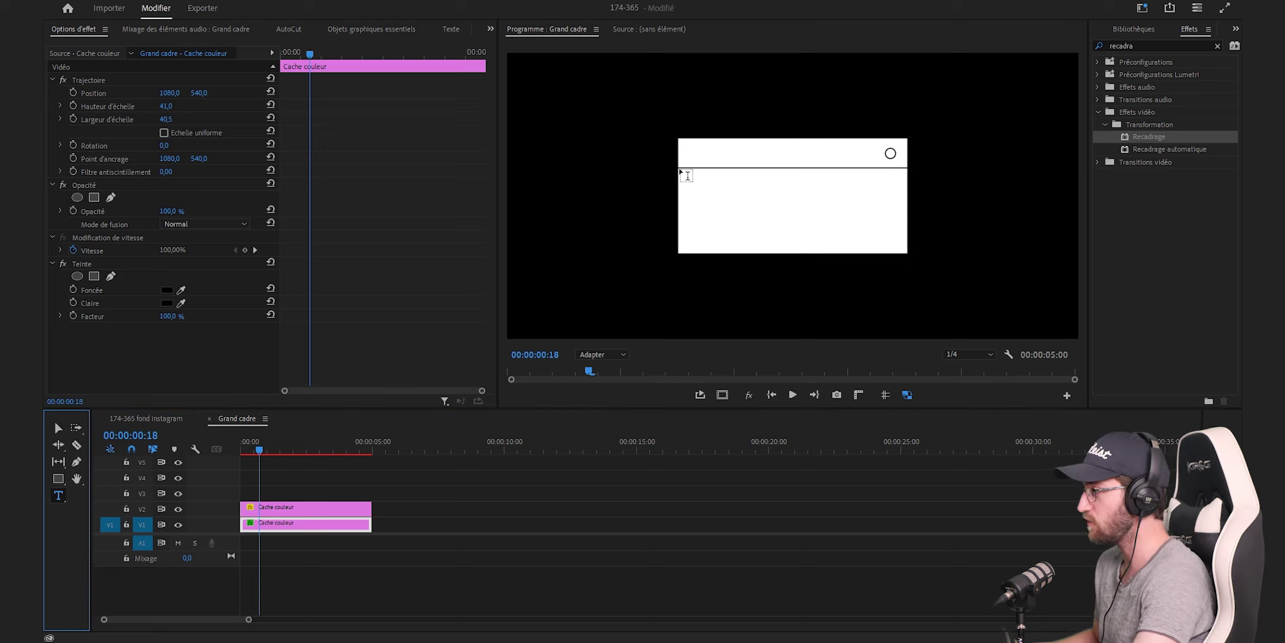
drag(679, 171, 908, 257)
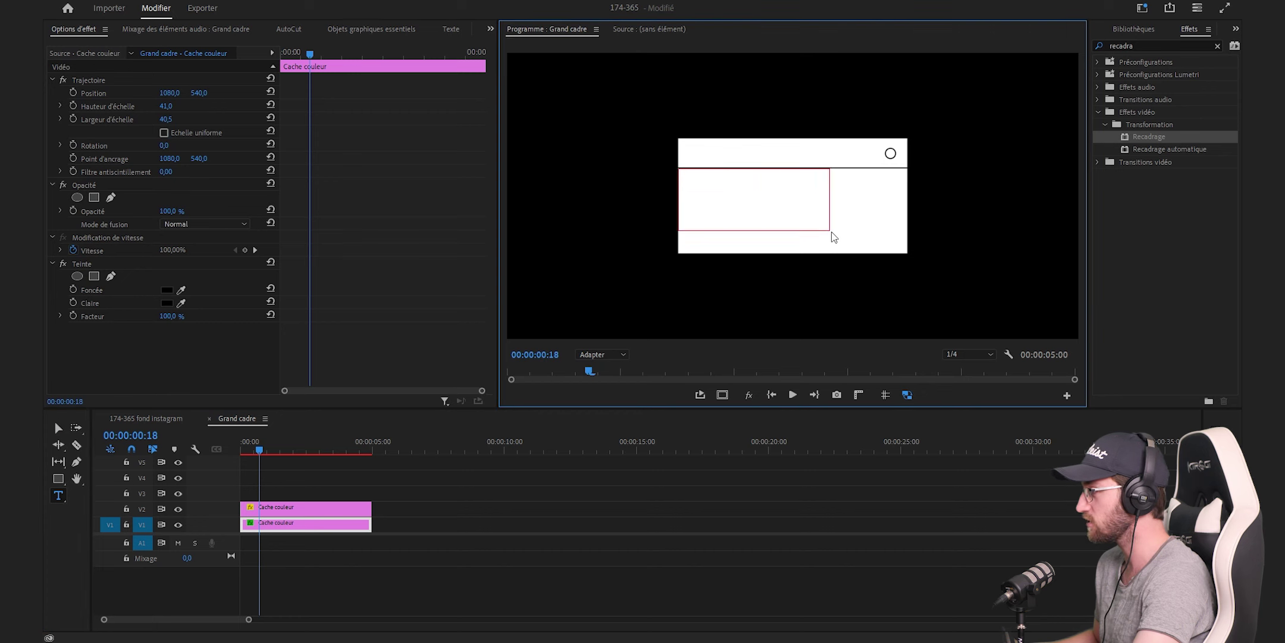
text(Tuto Premiere Pro)
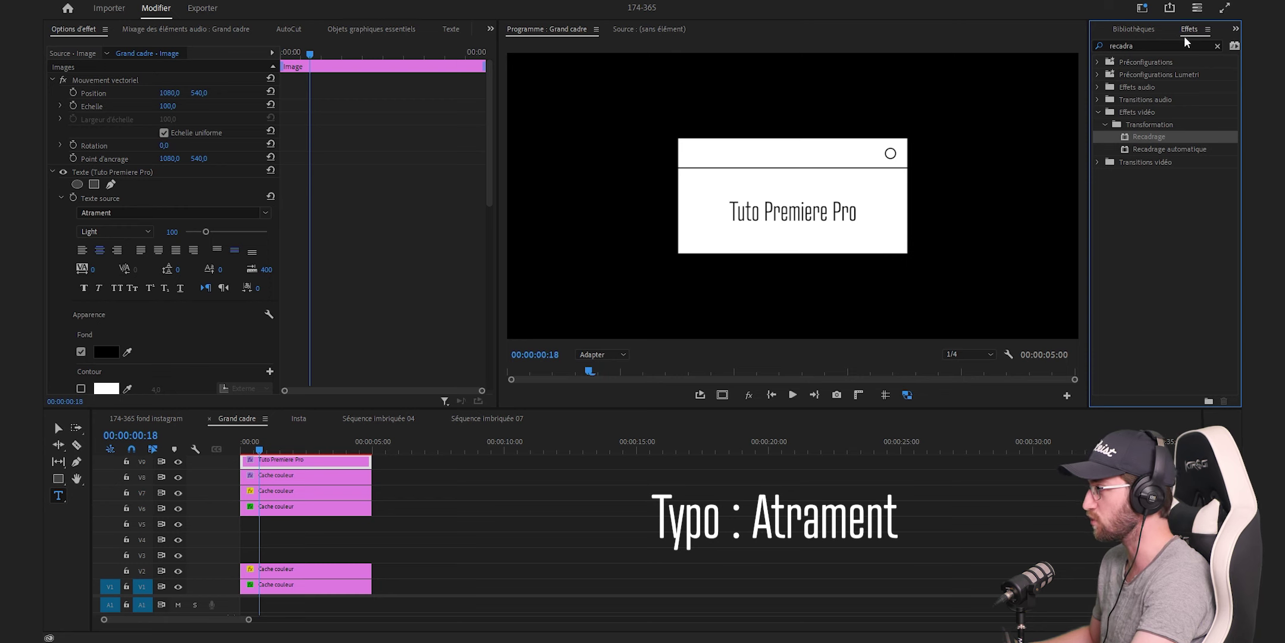
Step: Apply Recadrage to the title and crop its bottom to 40.2%
drag(1147, 136, 333, 459)
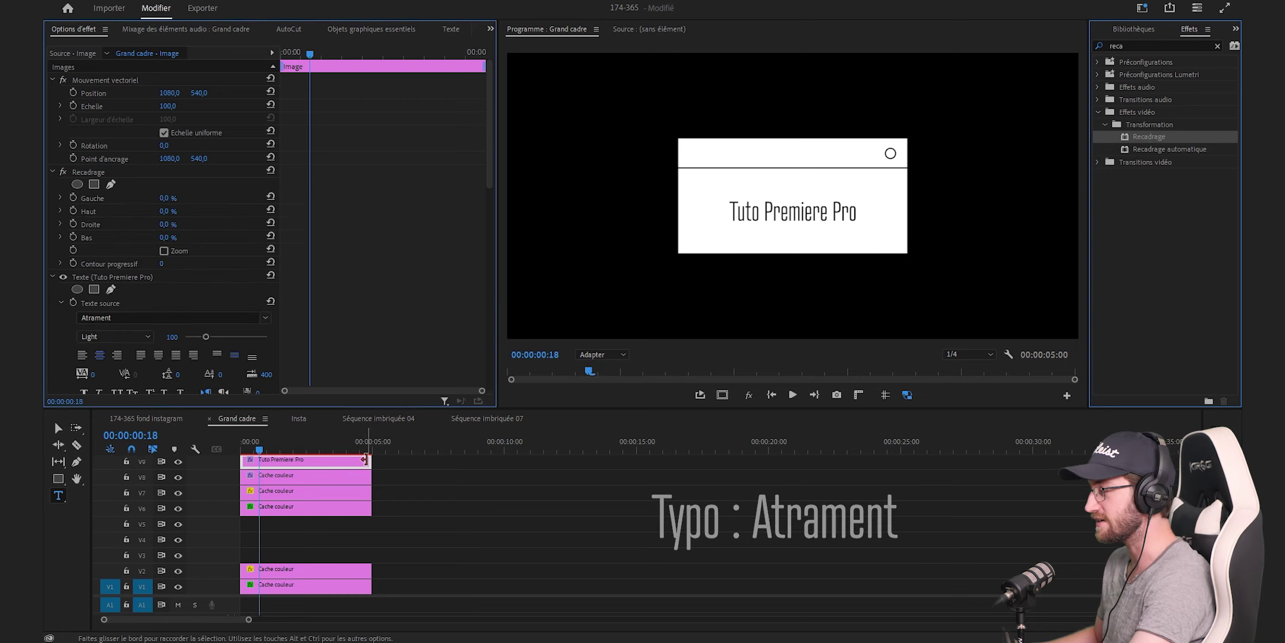
click(88, 171)
drag(793, 338, 802, 225)
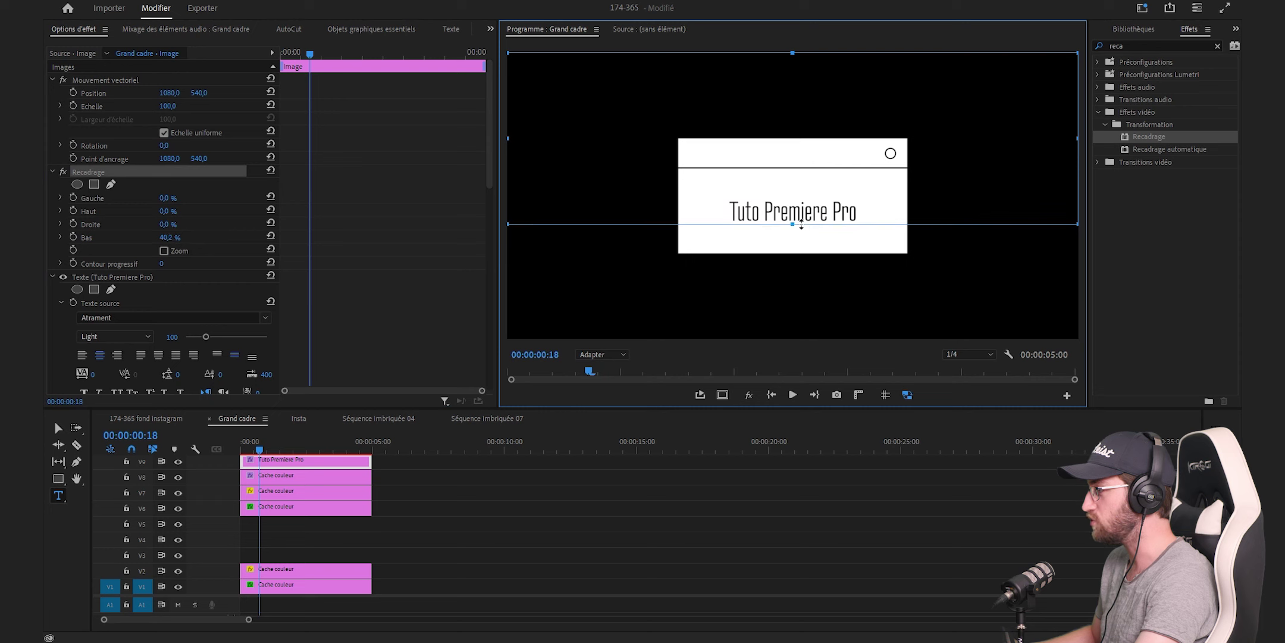
scroll(64, 156, down, 10)
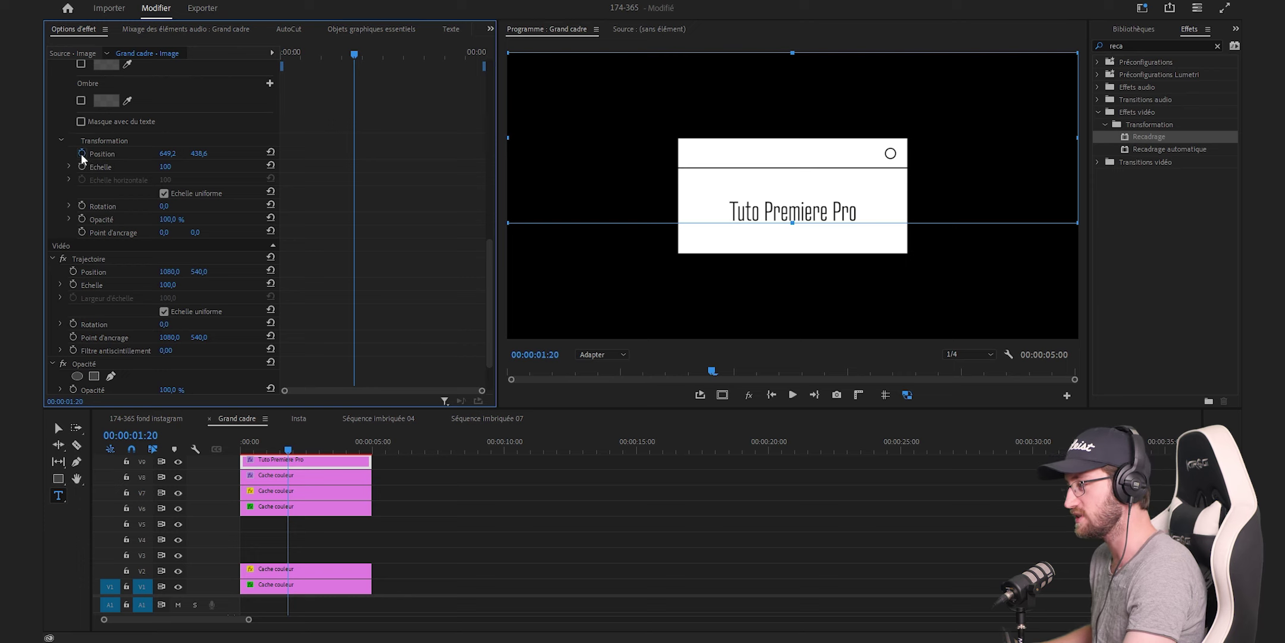
Step: Keyframe the title rising from below the crop line to its place at 00:00:02:05, eased
click(81, 153)
drag(199, 154, 240, 154)
click(372, 55)
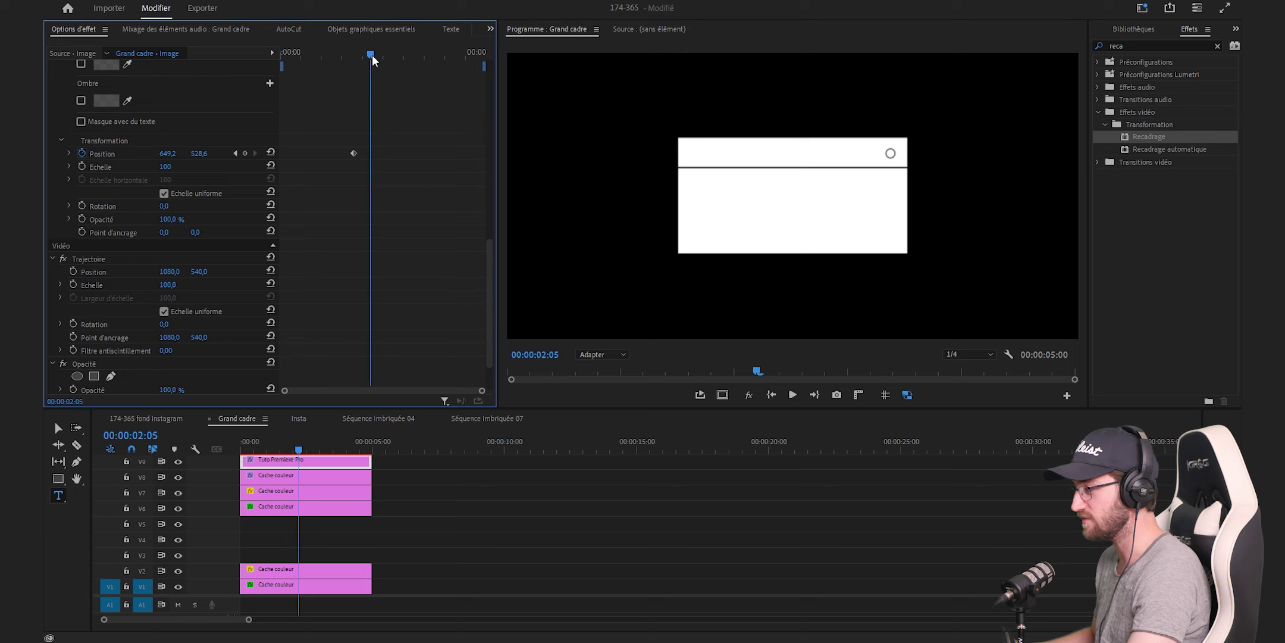
drag(198, 154, 141, 153)
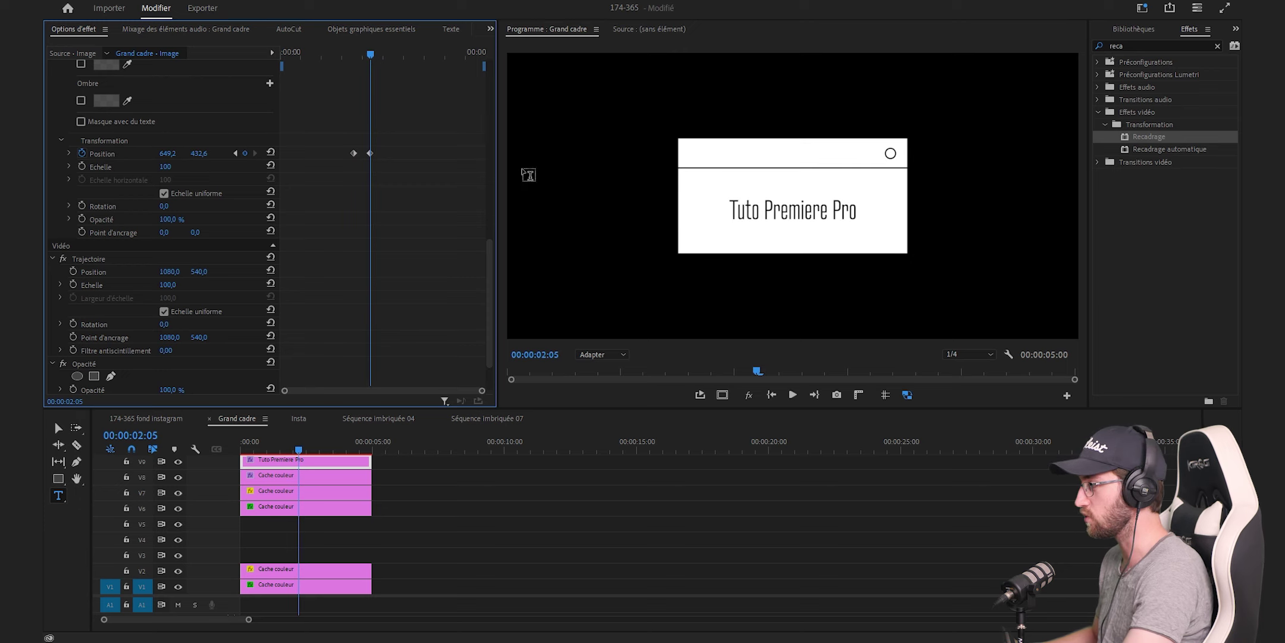
click(69, 154)
click(371, 153)
drag(370, 190, 354, 206)
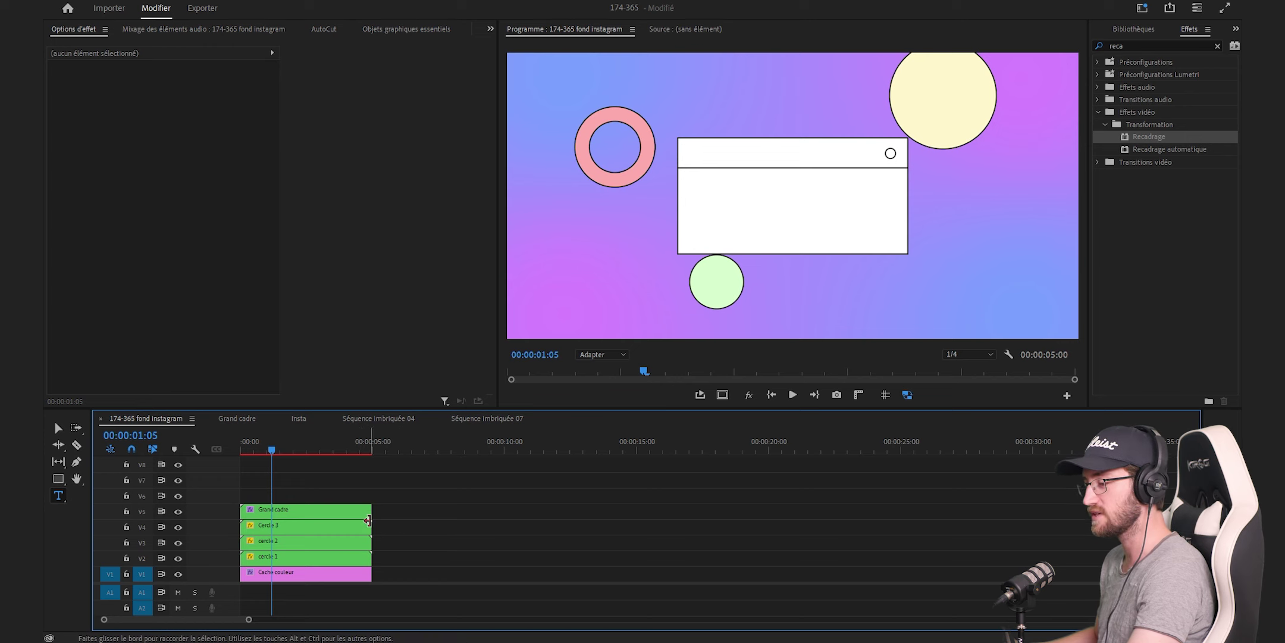
Step: Nest the four lower background clips into a sequence named 'Animation de fond'
drag(388, 531, 342, 582)
right_click(341, 580)
click(440, 295)
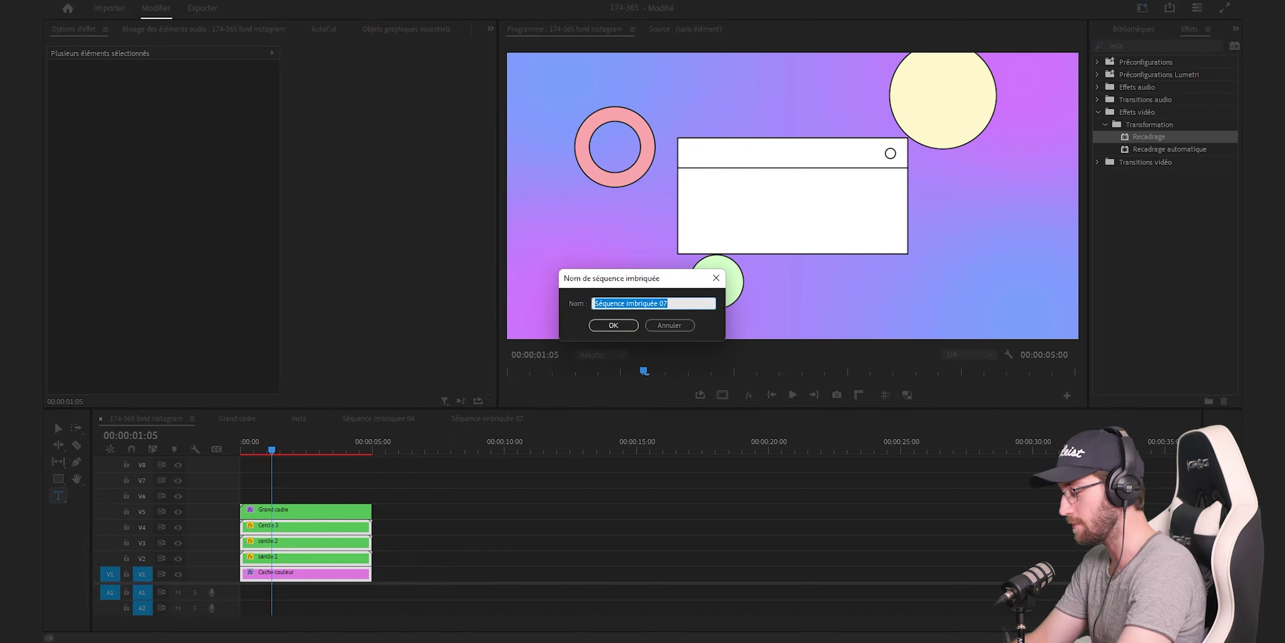
text(Animation de fond)
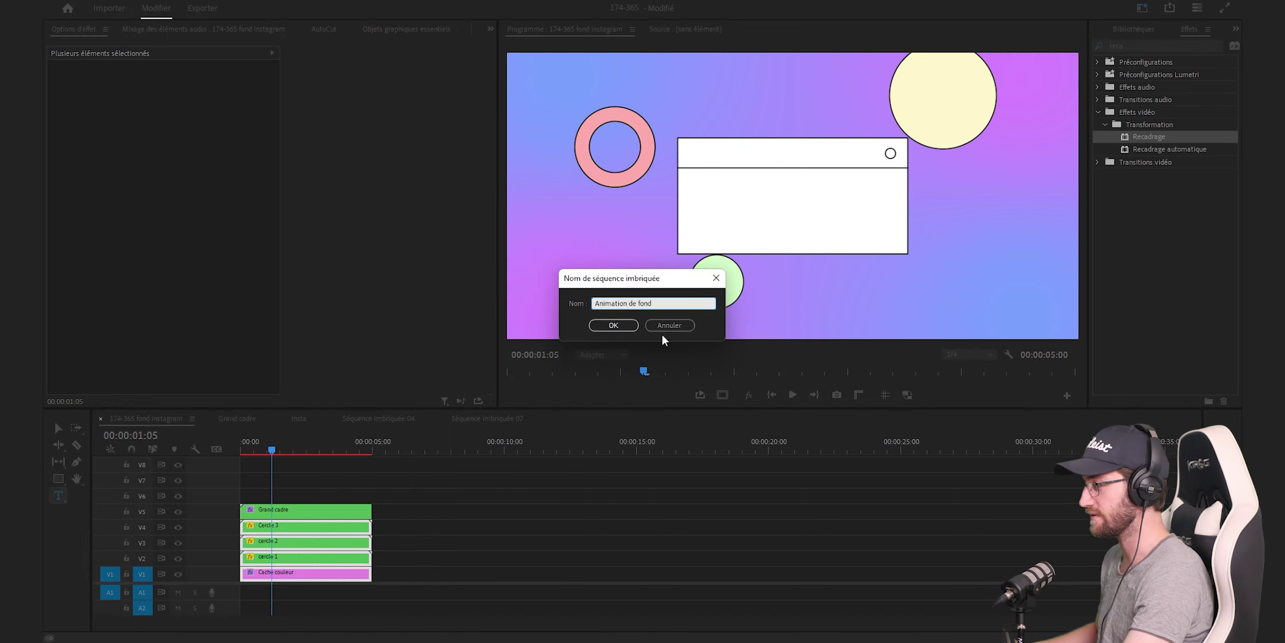
click(617, 325)
Step: Apply Noise HLS Auto to Animation de fond with noise type Grain
click(1131, 46)
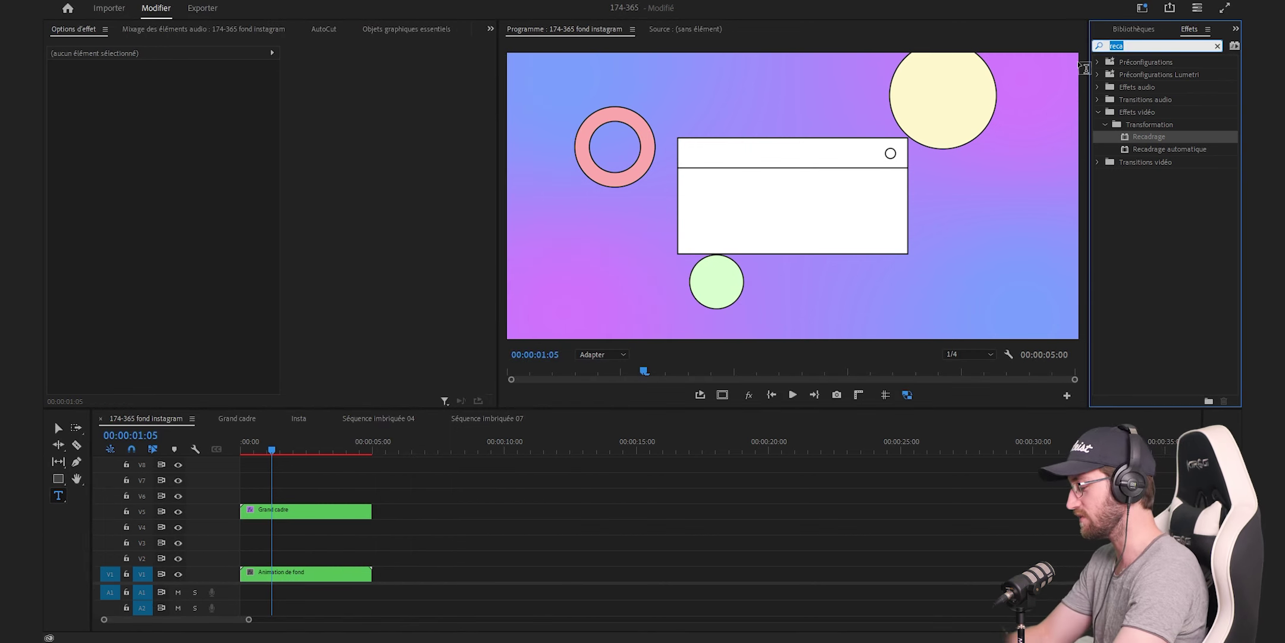
text(noise)
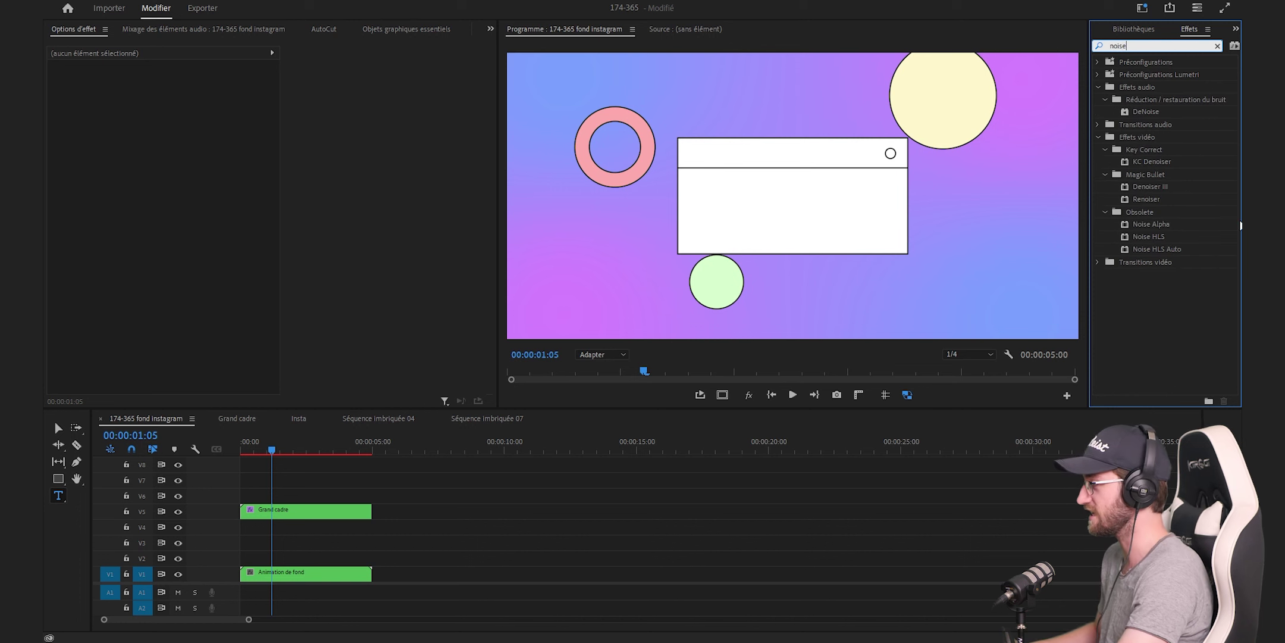
drag(1156, 249, 317, 575)
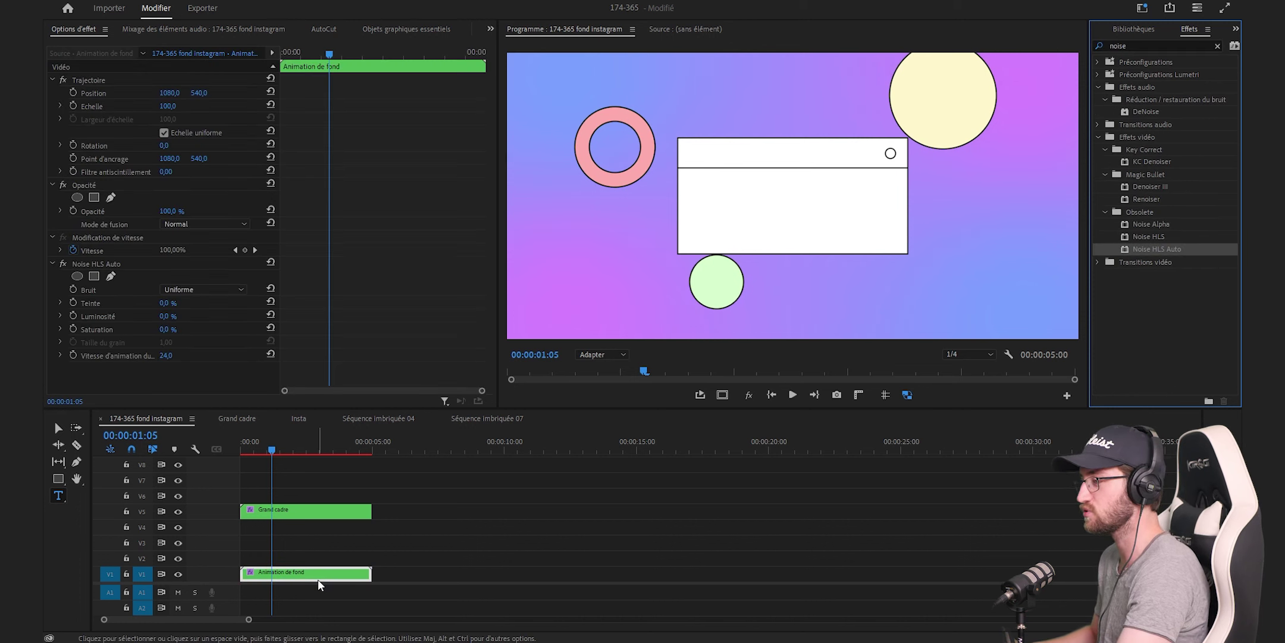
click(205, 290)
click(198, 330)
Step: Set the noise luminance to 3%, grain size 5 and animation speed 1, then render previews
click(169, 316)
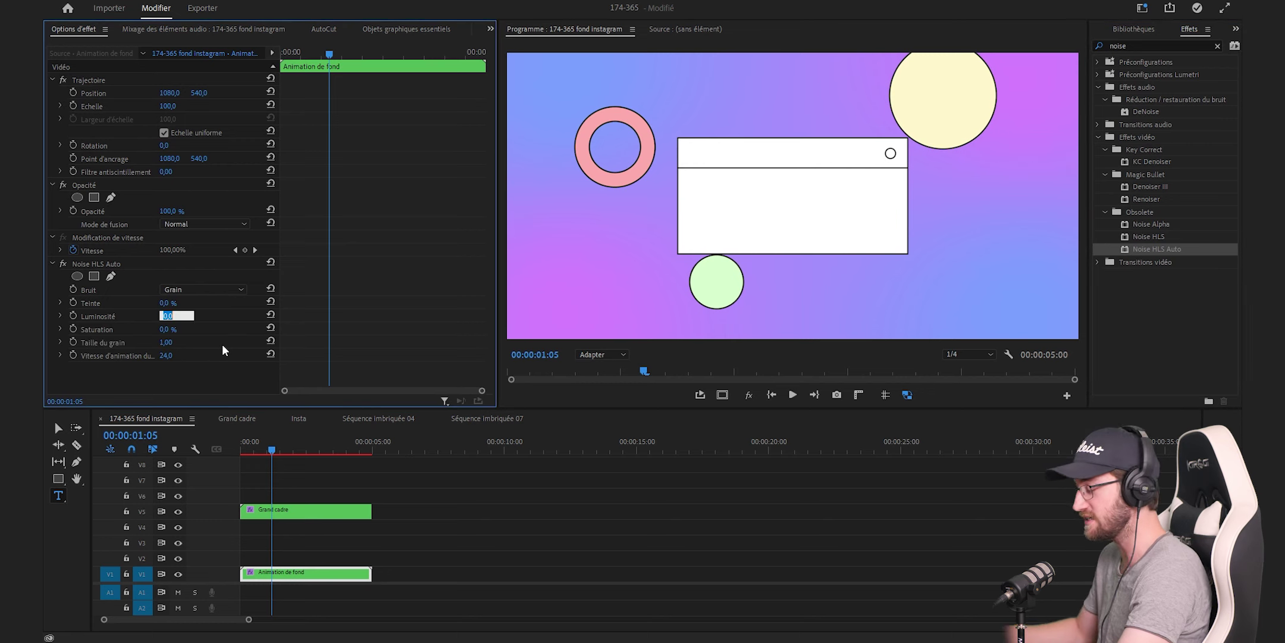
text(2)
key(Return)
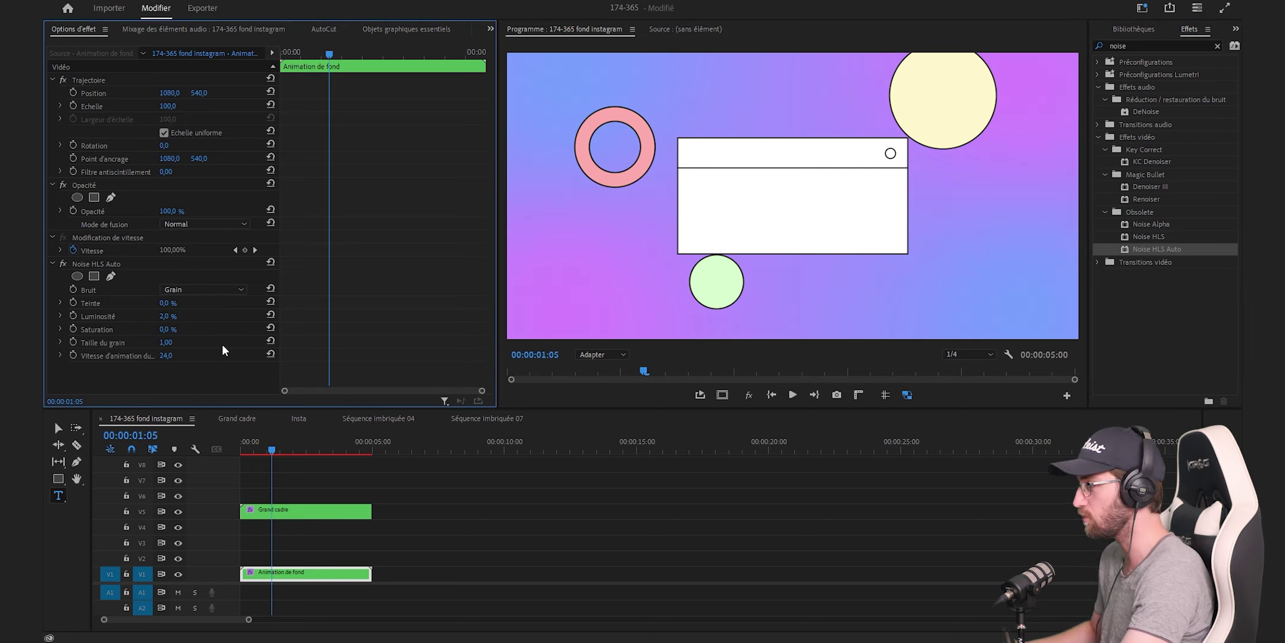
click(169, 342)
text(5)
key(Return)
click(172, 316)
text(3)
key(Return)
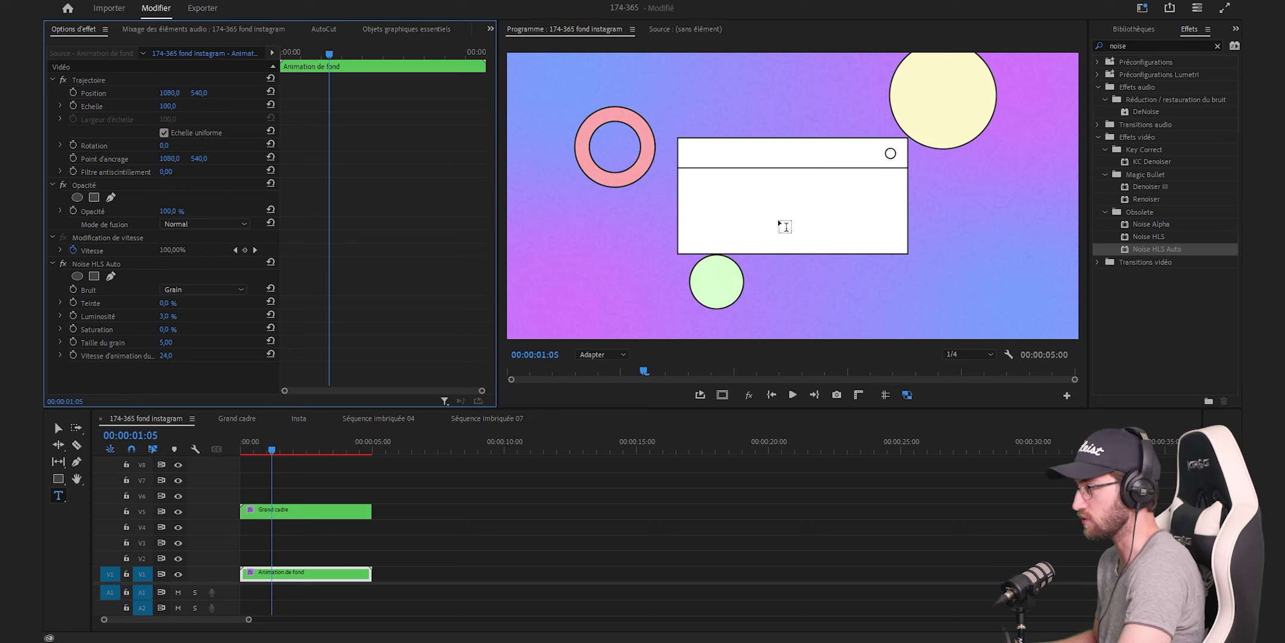
drag(274, 449, 286, 449)
click(169, 355)
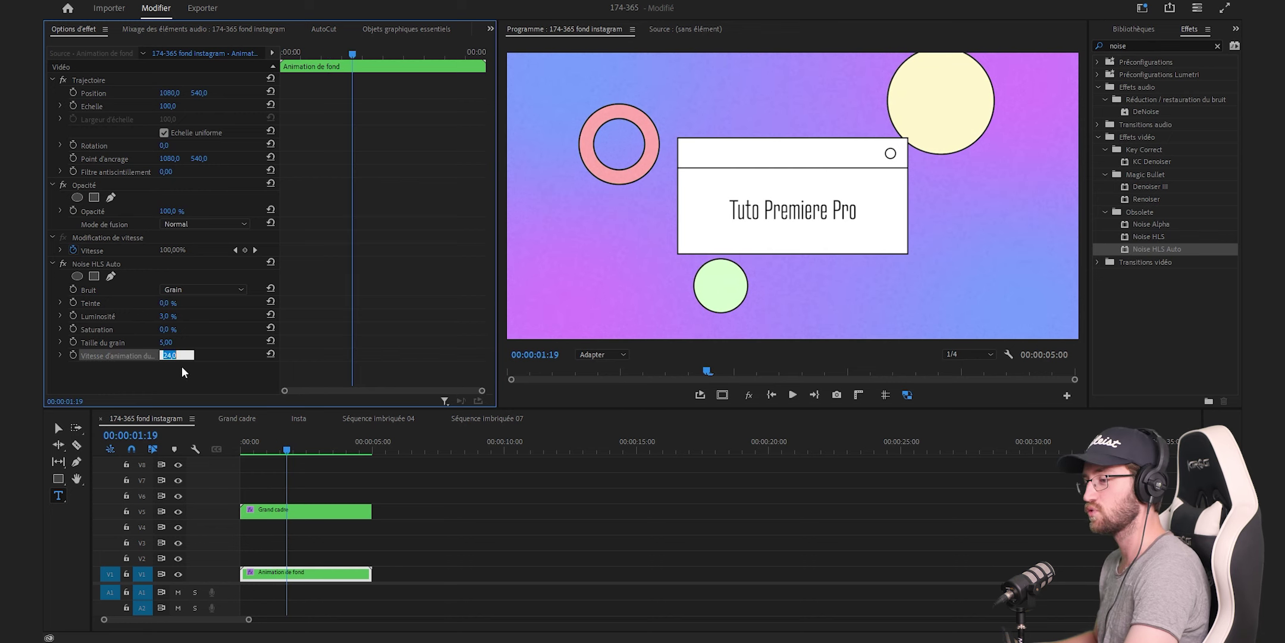
text(1)
key(Return)
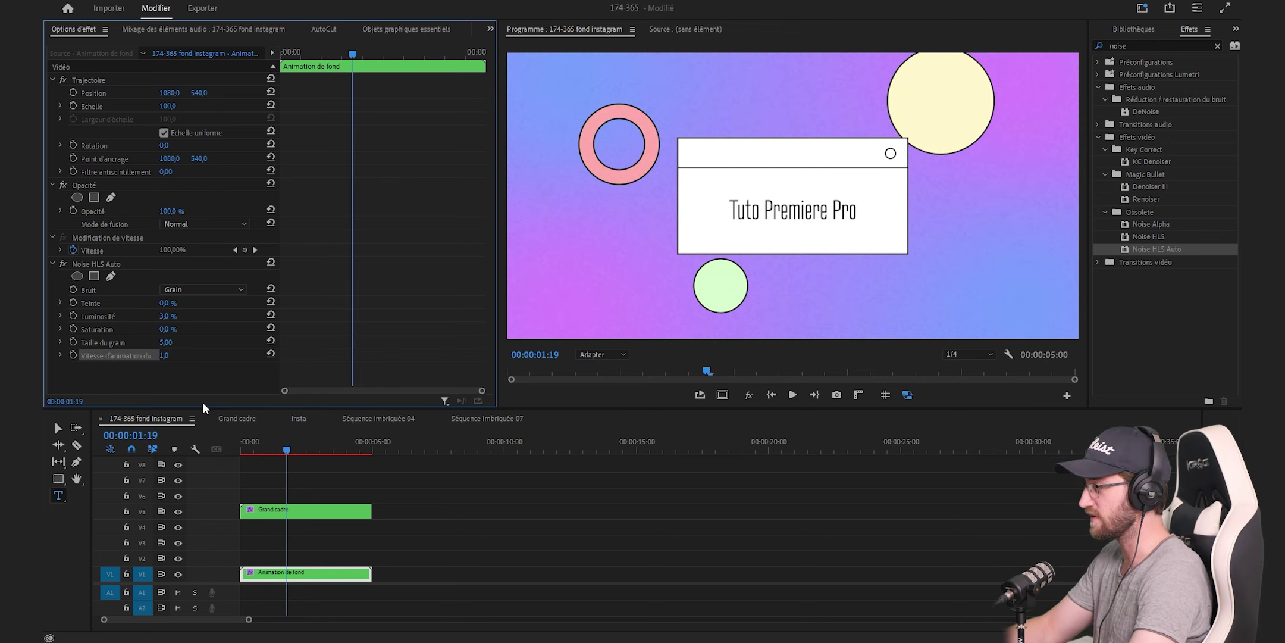
key(Return)
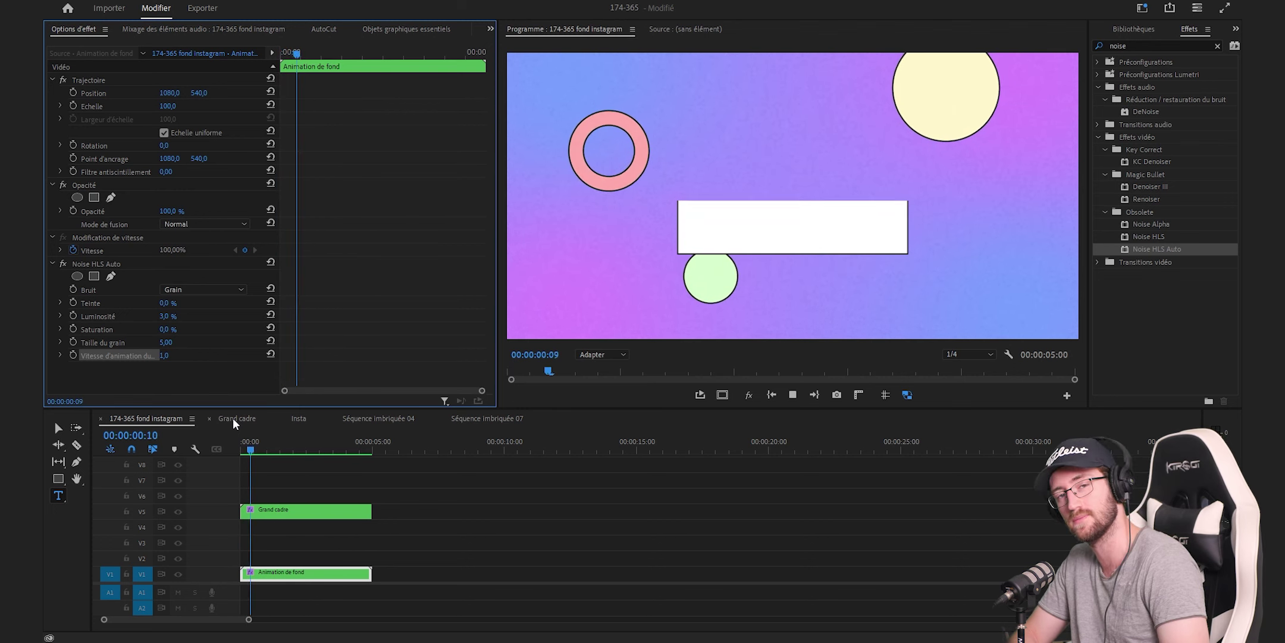
key(space)
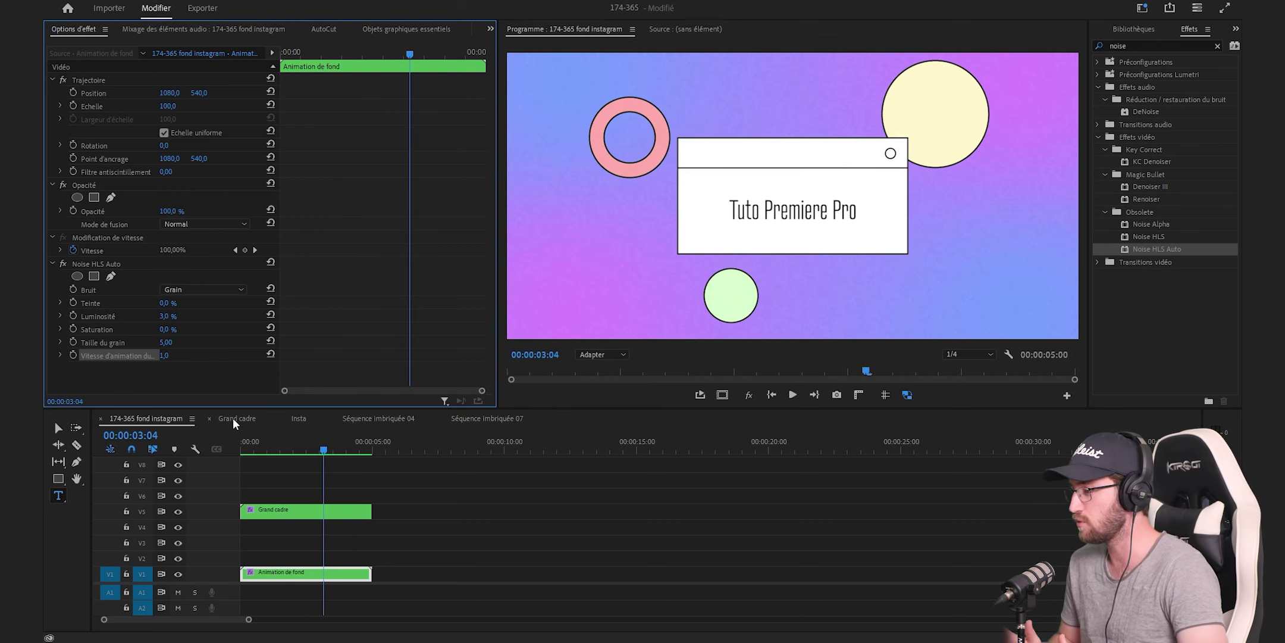